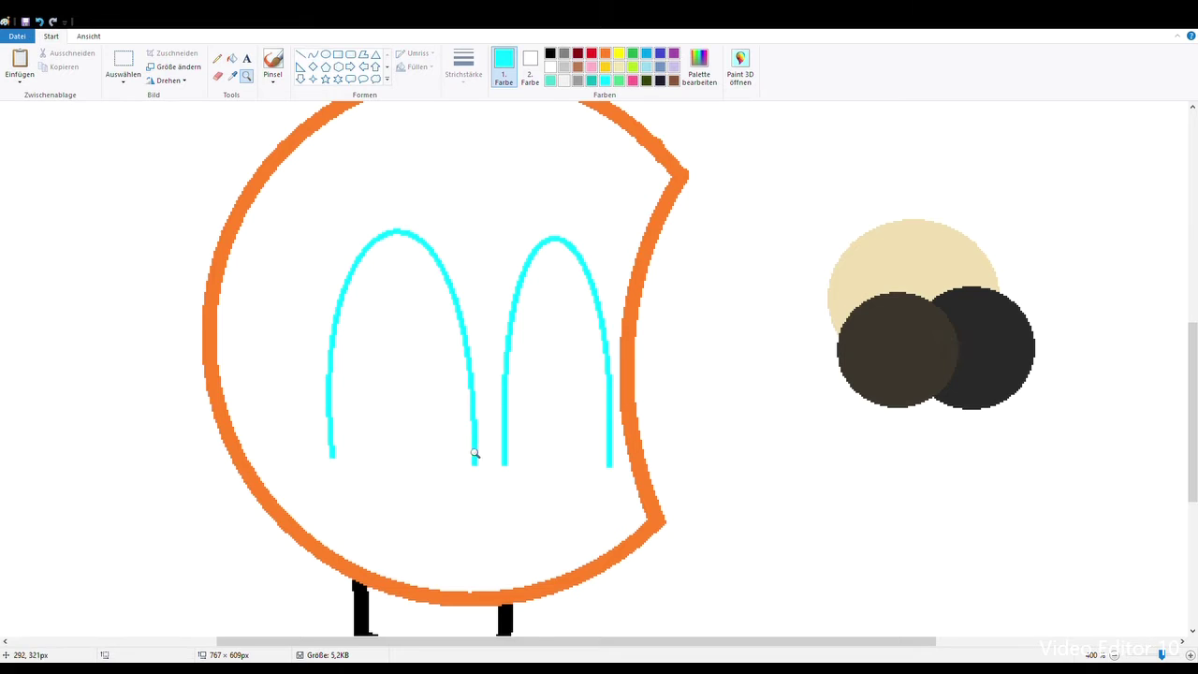
# Draw a pointed cyan lower lash band with a forked outer end across the right eye's base and fill it cyan.
pyautogui.moveTo(426, 300); pyautogui.dragTo(635, 267)
pyautogui.click(477, 264)
pyautogui.click(556, 308)
pyautogui.moveTo(633, 269); pyautogui.dragTo(431, 309)
pyautogui.moveTo(631, 324); pyautogui.dragTo(571, 333)
pyautogui.click(233, 61)
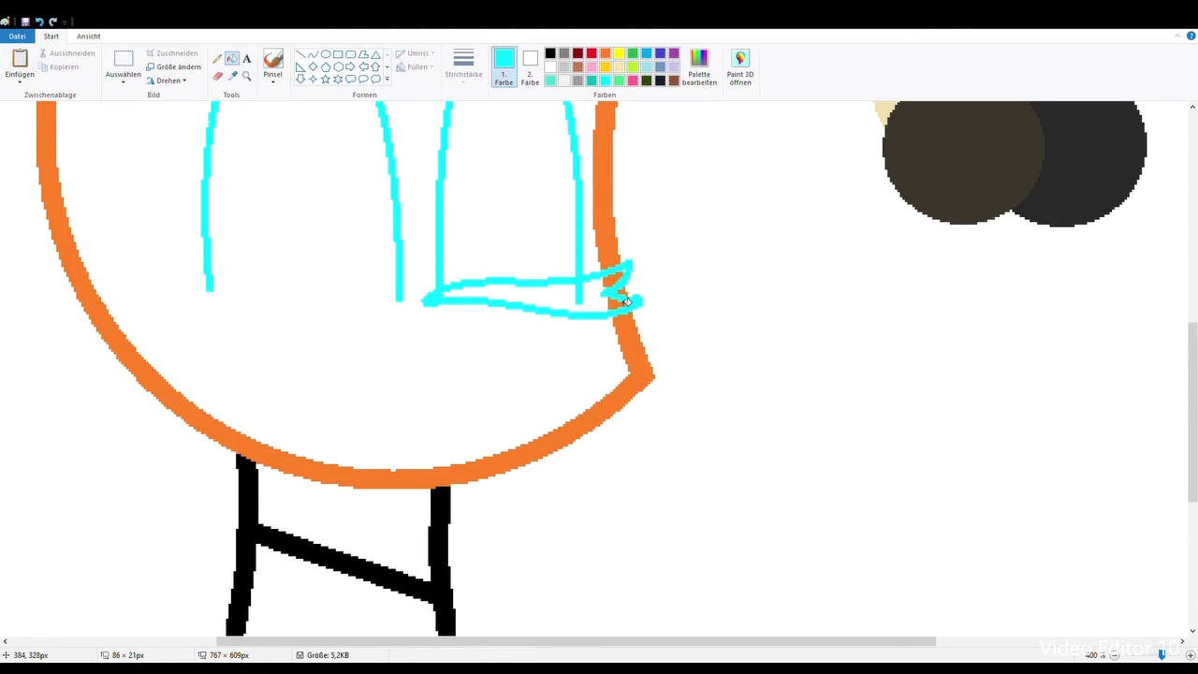
pyautogui.click(585, 307)
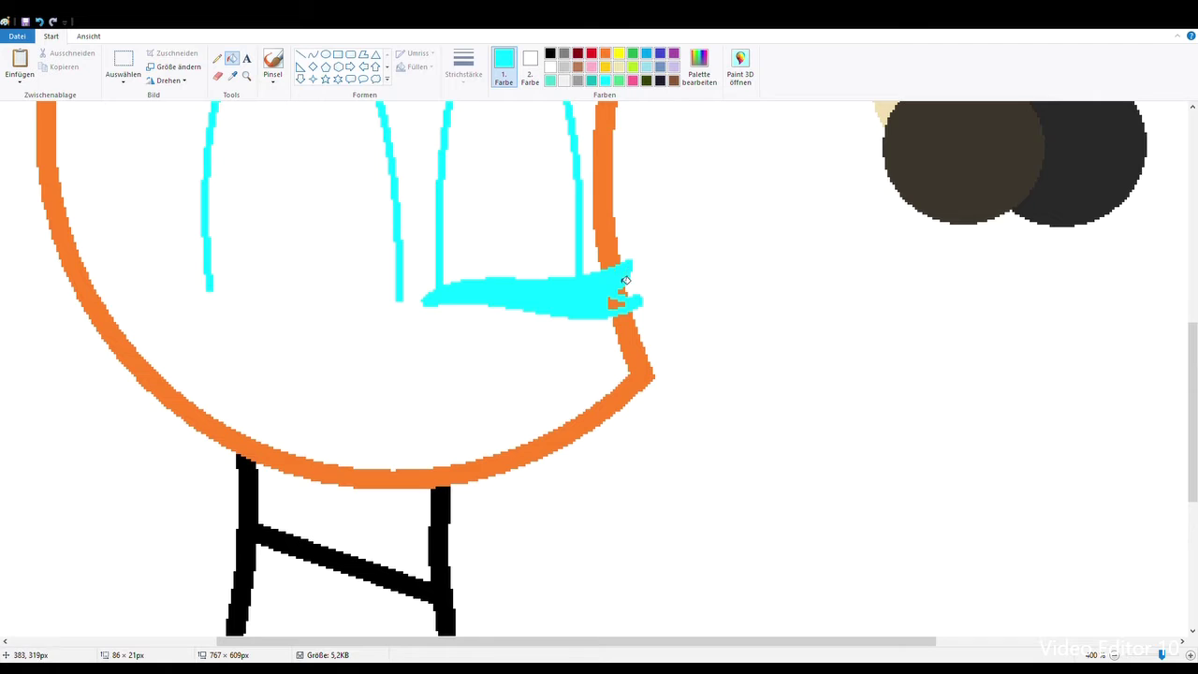
# Draw a matching cyan lower lash band with a forked outer end across the left eye's base and fill it cyan.
pyautogui.click(312, 55)
pyautogui.moveTo(414, 307); pyautogui.dragTo(176, 272)
pyautogui.moveTo(302, 284)
pyautogui.mouseDown()
pyautogui.moveTo(318, 262)
pyautogui.moveTo(241, 294)
pyautogui.mouseUp()
pyautogui.click(149, 295)
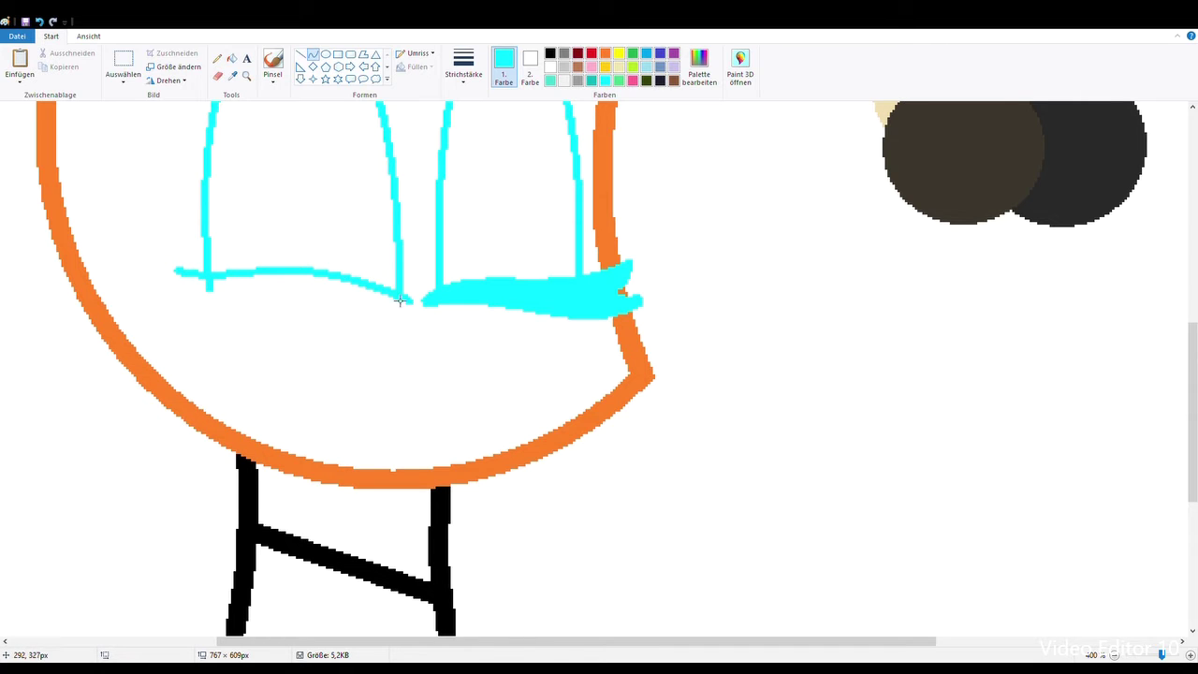
pyautogui.moveTo(181, 275)
pyautogui.mouseDown()
pyautogui.moveTo(199, 295)
pyautogui.moveTo(169, 290)
pyautogui.moveTo(181, 305)
pyautogui.moveTo(412, 306)
pyautogui.moveTo(219, 326)
pyautogui.moveTo(273, 343)
pyautogui.moveTo(300, 314)
pyautogui.moveTo(276, 291)
pyautogui.mouseUp()
pyautogui.click(181, 292)
pyautogui.click(214, 266)
pyautogui.click(182, 305)
pyautogui.click(215, 237)
pyautogui.click(232, 59)
pyautogui.click(235, 298)
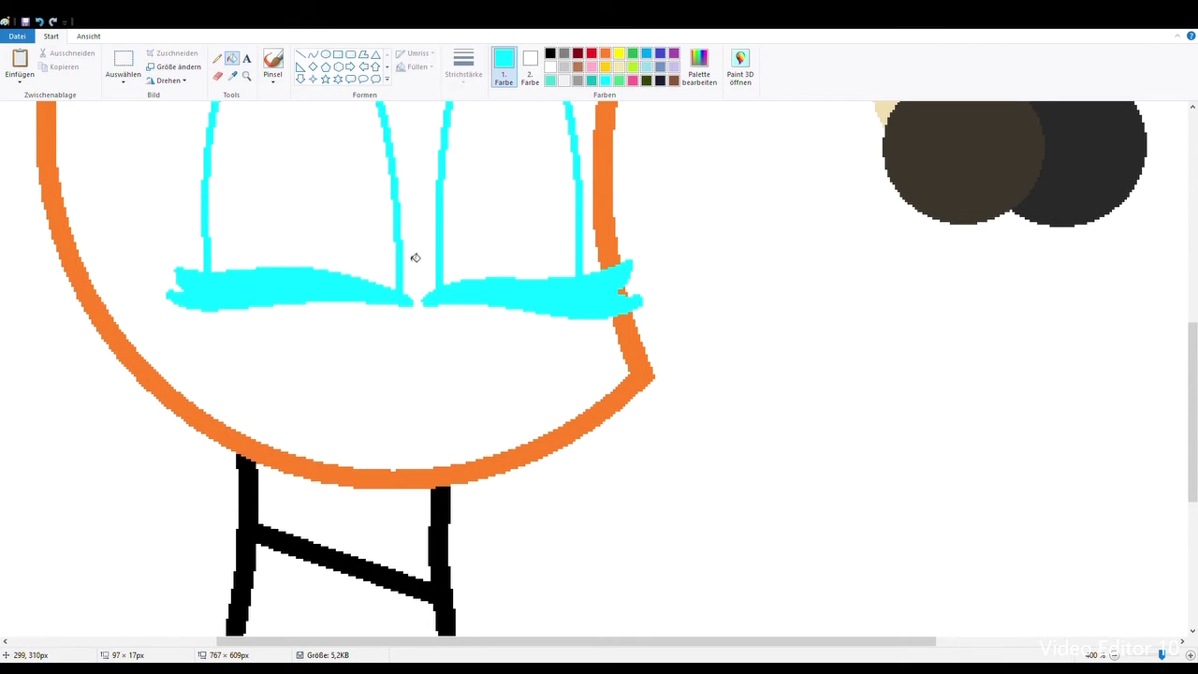
# Draw an open smiling mouth below the eyes with thick cyan curves, a slanted upper lip and a rounded lower lip.
pyautogui.scroll(3, 493, 215)
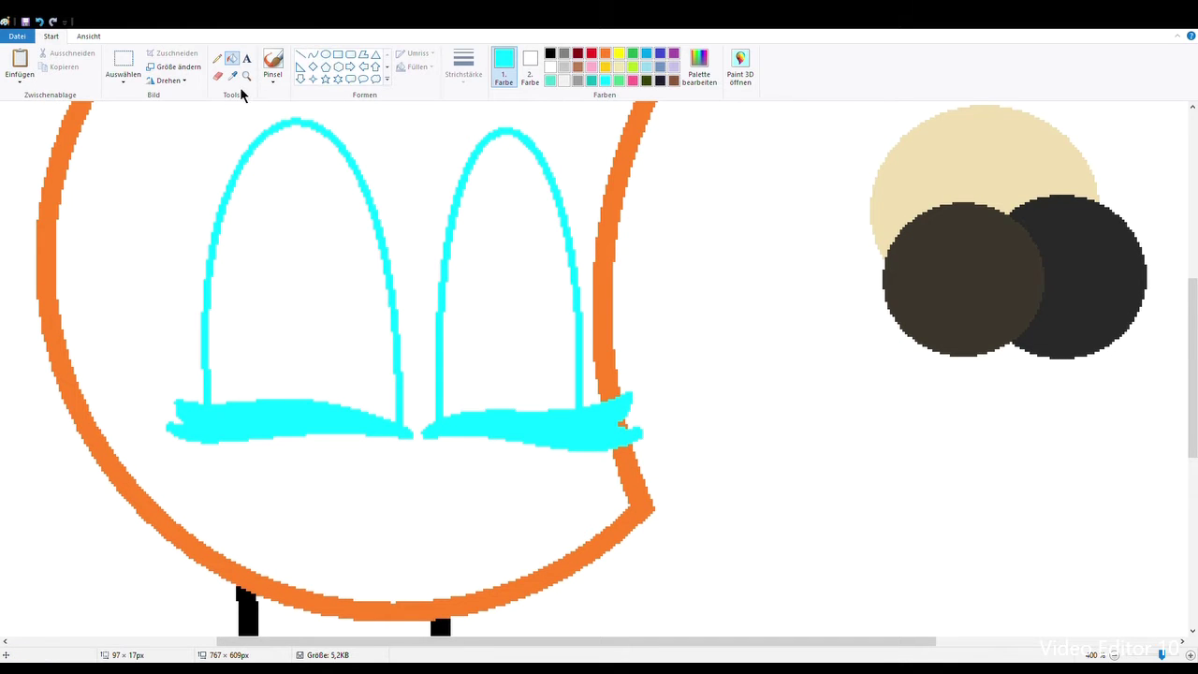
pyautogui.scroll(-3, 407, 190)
pyautogui.click(312, 55)
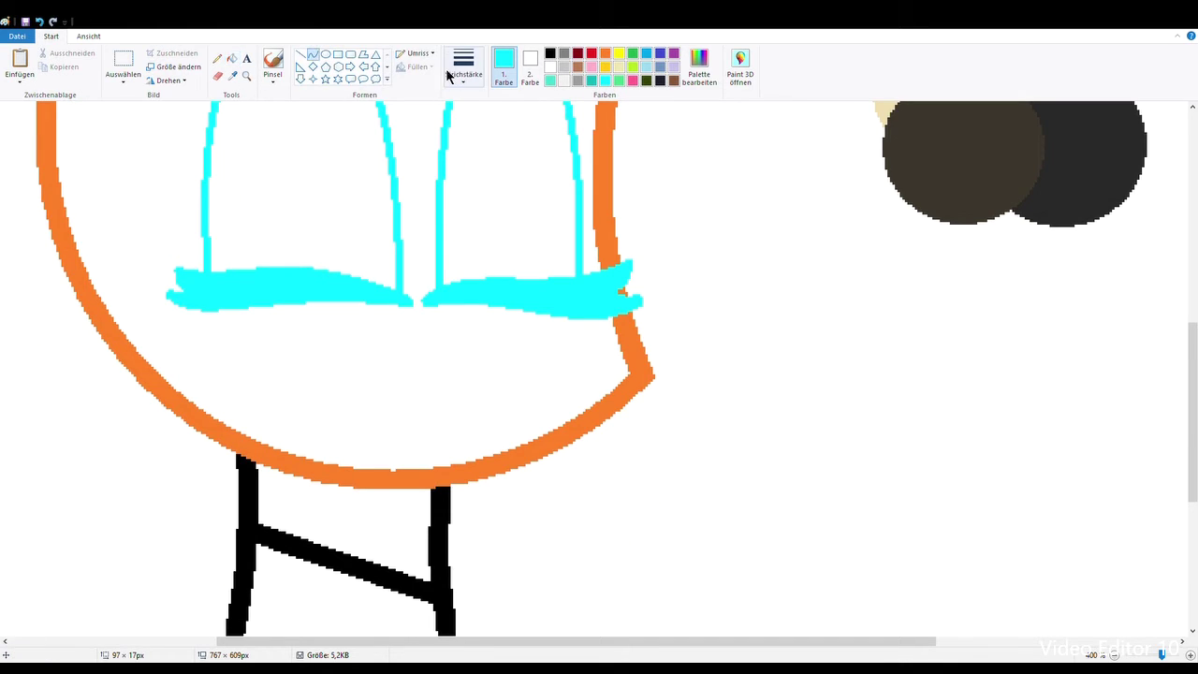
pyautogui.moveTo(330, 372); pyautogui.dragTo(489, 408)
pyautogui.moveTo(401, 388)
pyautogui.mouseDown()
pyautogui.moveTo(383, 396)
pyautogui.moveTo(422, 412)
pyautogui.moveTo(415, 388)
pyautogui.mouseUp()
pyautogui.click(503, 367)
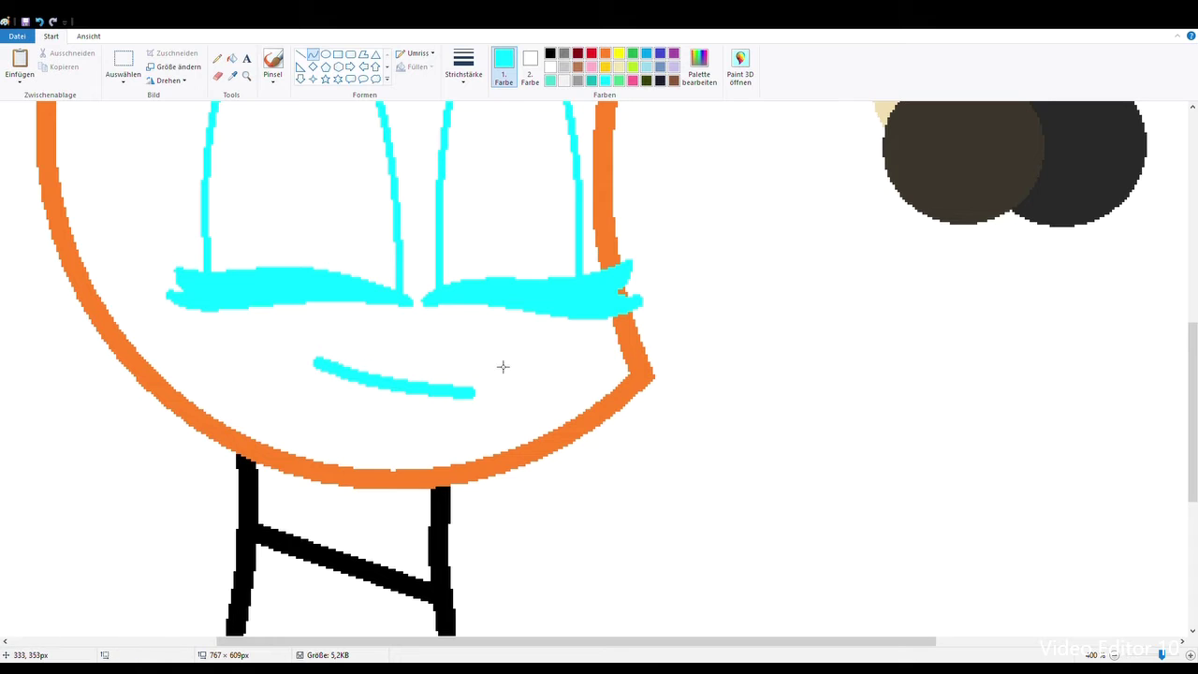
pyautogui.moveTo(325, 366)
pyautogui.mouseDown()
pyautogui.moveTo(483, 398)
pyautogui.moveTo(468, 393)
pyautogui.mouseUp()
pyautogui.moveTo(375, 388)
pyautogui.mouseDown()
pyautogui.moveTo(296, 403)
pyautogui.moveTo(263, 463)
pyautogui.mouseUp()
pyautogui.moveTo(263, 463); pyautogui.dragTo(452, 512)
pyautogui.click(552, 352)
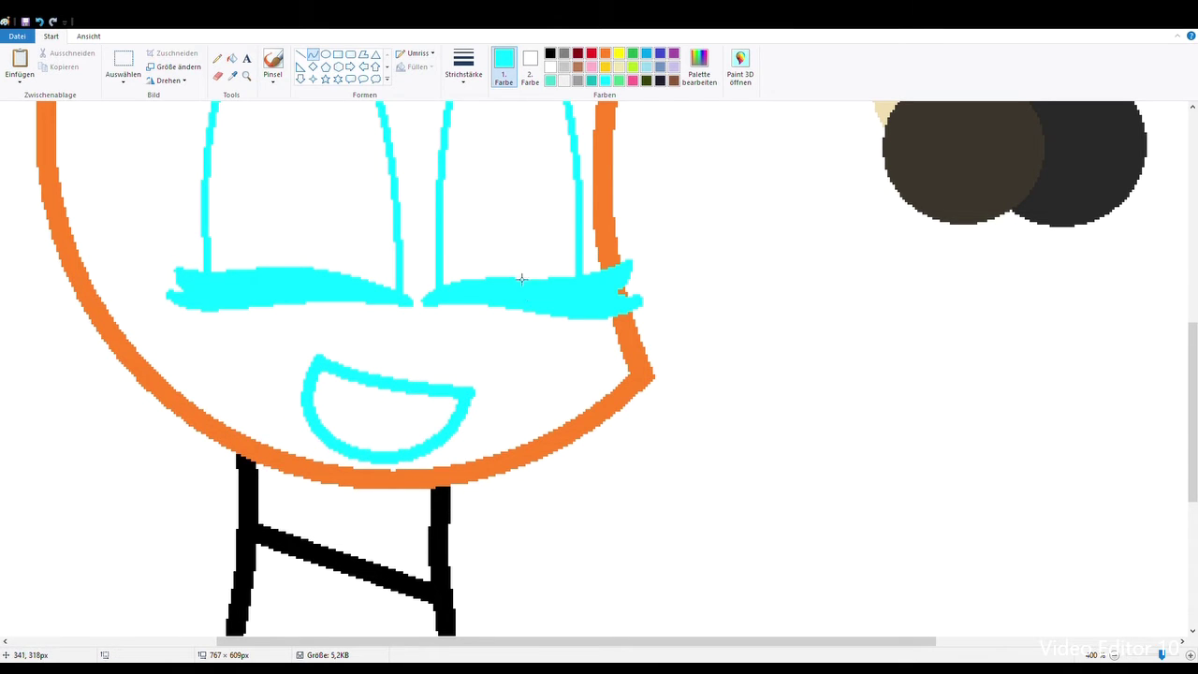
# Try a thick cyan tooth line at the mouth's left edge, and undo it.
pyautogui.scroll(3, 521, 277)
pyautogui.moveTo(309, 530)
pyautogui.mouseDown()
pyautogui.moveTo(345, 553)
pyautogui.moveTo(364, 550)
pyautogui.mouseUp()
pyautogui.click(418, 562)
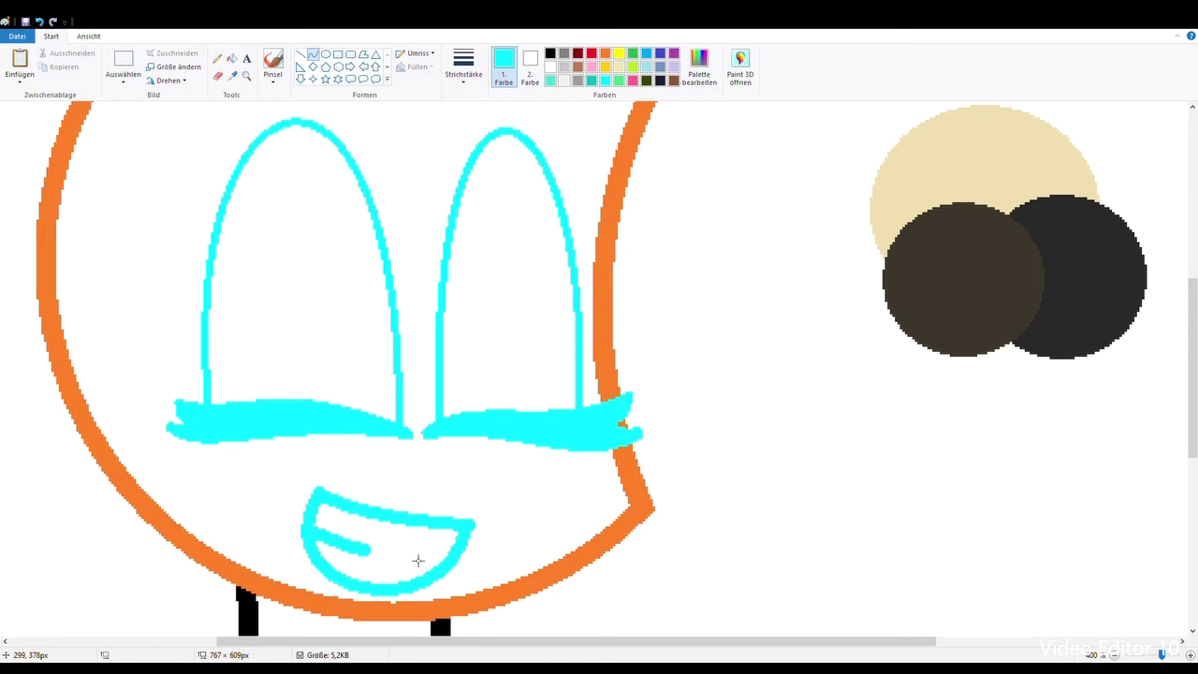
pyautogui.click(246, 76)
pyautogui.click(404, 362)
pyautogui.click(316, 383)
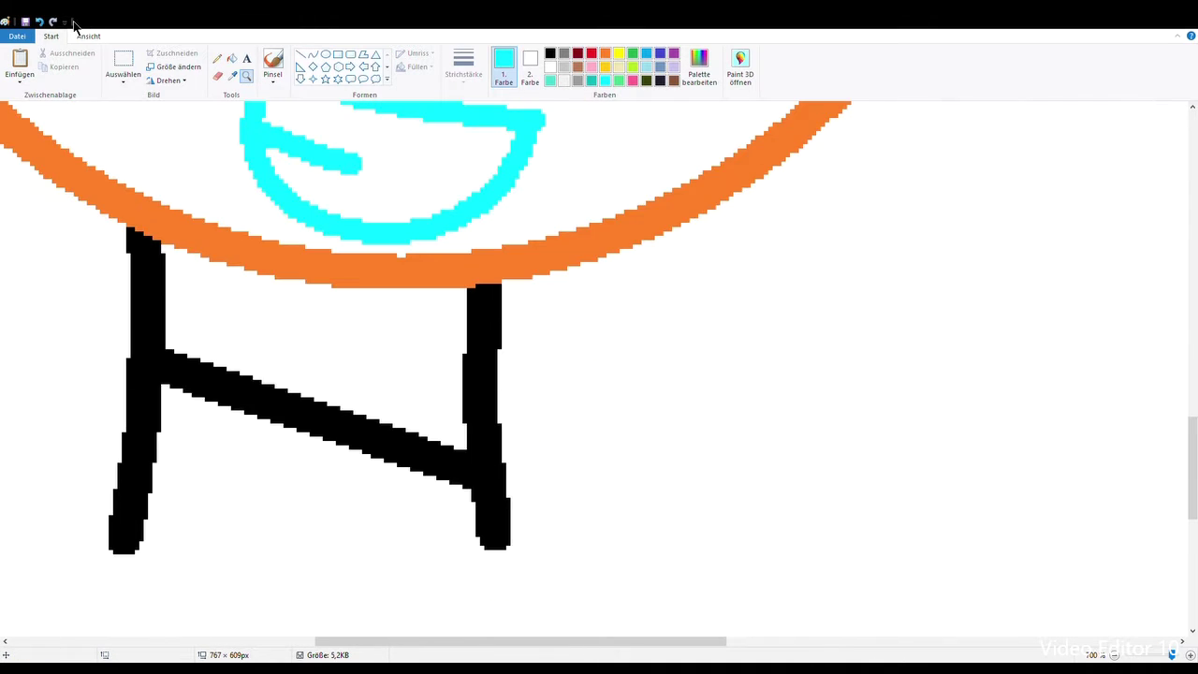
pyautogui.click(39, 20)
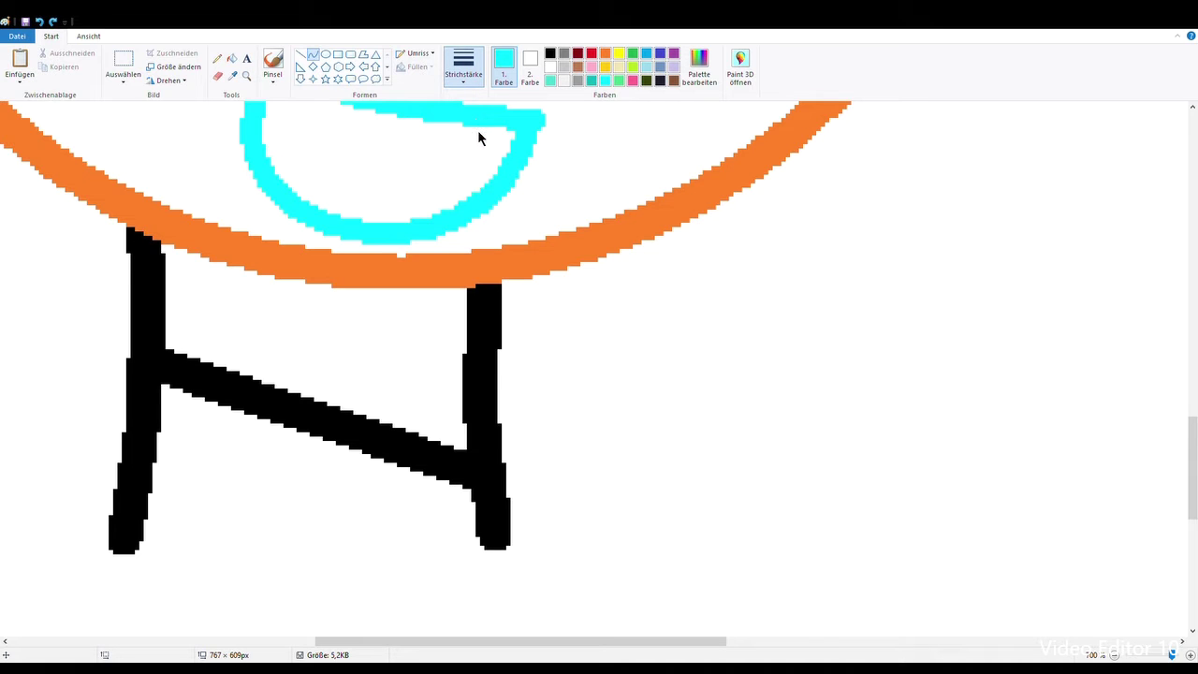
# Draw thinner cyan details inside the mouth: a short tooth line at the left edge and a small zigzag near the right edge.
pyautogui.scroll(3, 249, 127)
pyautogui.moveTo(259, 269); pyautogui.dragTo(338, 296)
pyautogui.click(318, 291)
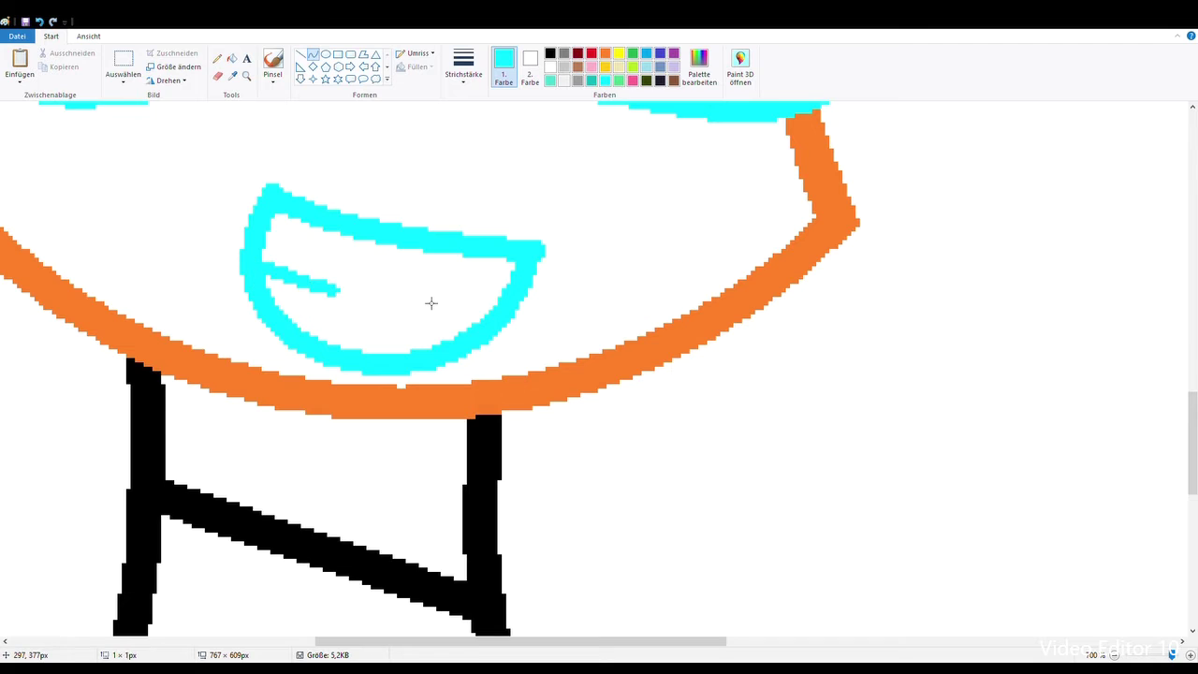
pyautogui.moveTo(411, 306); pyautogui.dragTo(448, 313)
pyautogui.moveTo(436, 320)
pyautogui.mouseDown()
pyautogui.moveTo(415, 343)
pyautogui.moveTo(444, 347)
pyautogui.moveTo(459, 318)
pyautogui.moveTo(485, 331)
pyautogui.mouseUp()
pyautogui.click(488, 310)
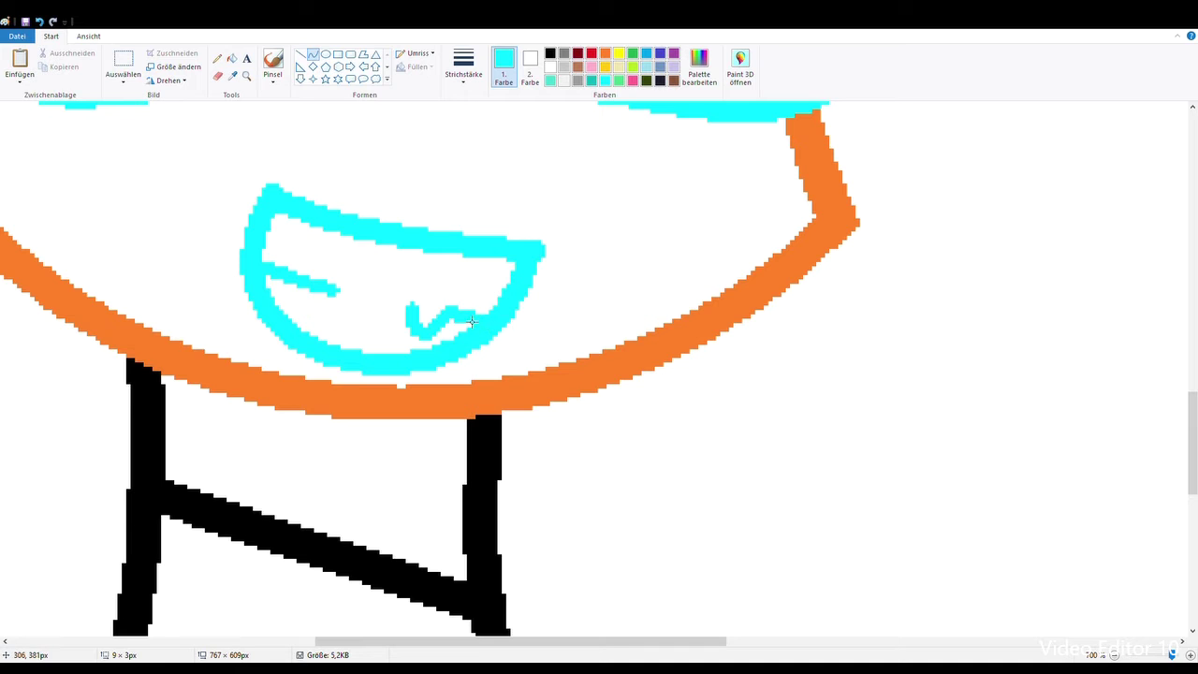
pyautogui.scroll(3, 562, 294)
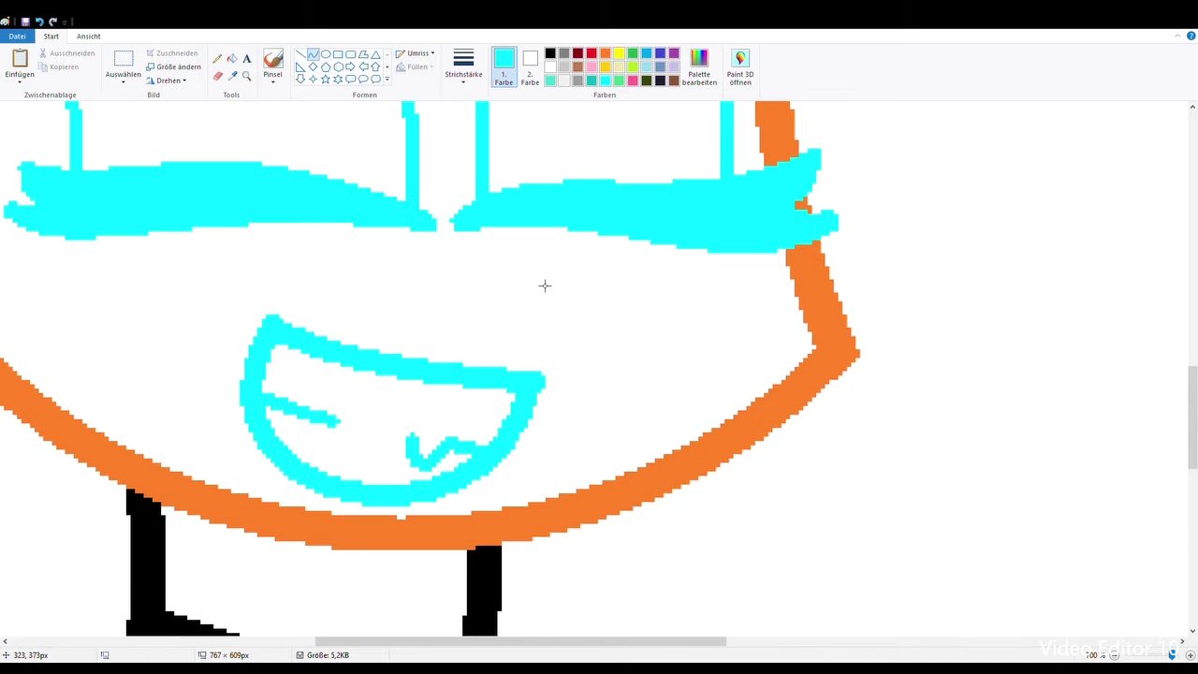
# Draw a cyan iris ellipse about 35 × 73 px in the left eye and centre it there.
pyautogui.click(247, 81)
pyautogui.scroll(3, 358, 200)
pyautogui.scroll(-5, 359, 201)
pyautogui.click(420, 235)
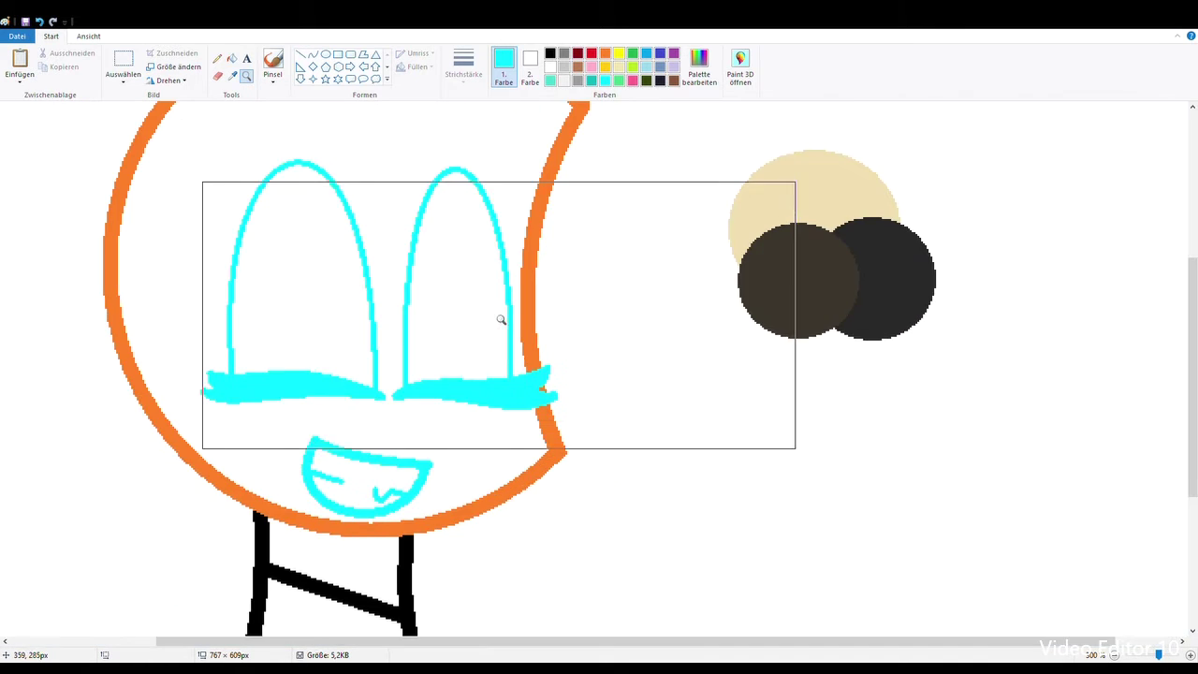
pyautogui.click(498, 320)
pyautogui.click(186, 250)
pyautogui.click(361, 289)
pyautogui.click(325, 56)
pyautogui.scroll(3, 341, 273)
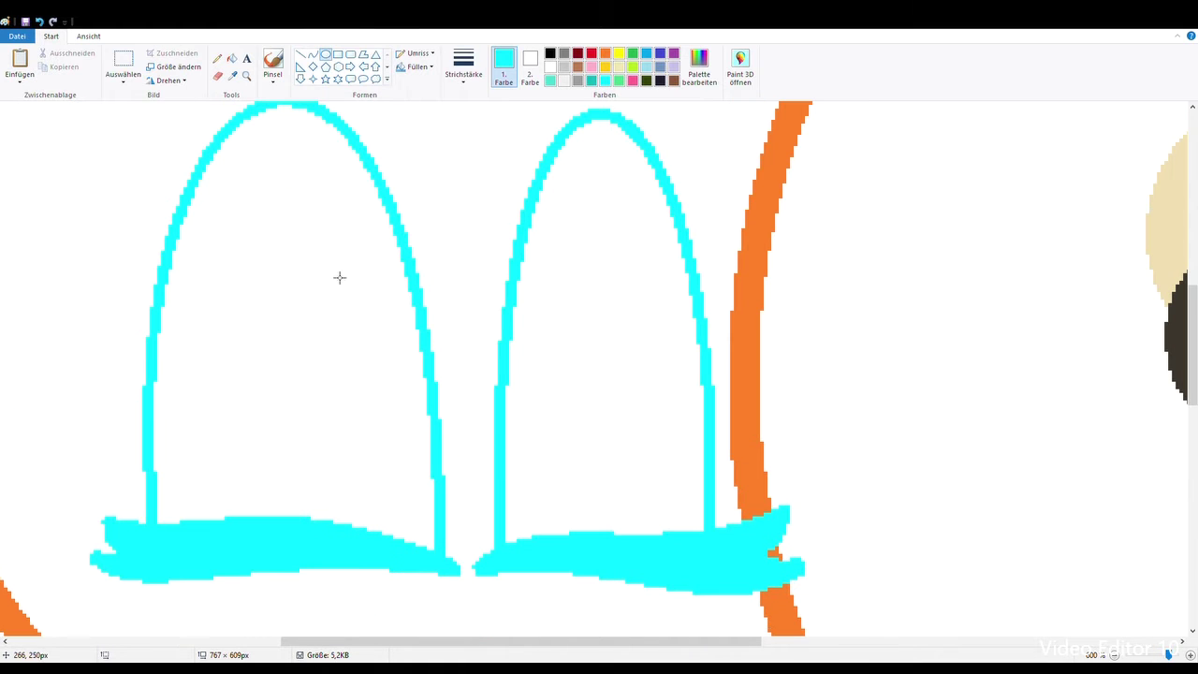
pyautogui.moveTo(221, 212); pyautogui.dragTo(344, 479)
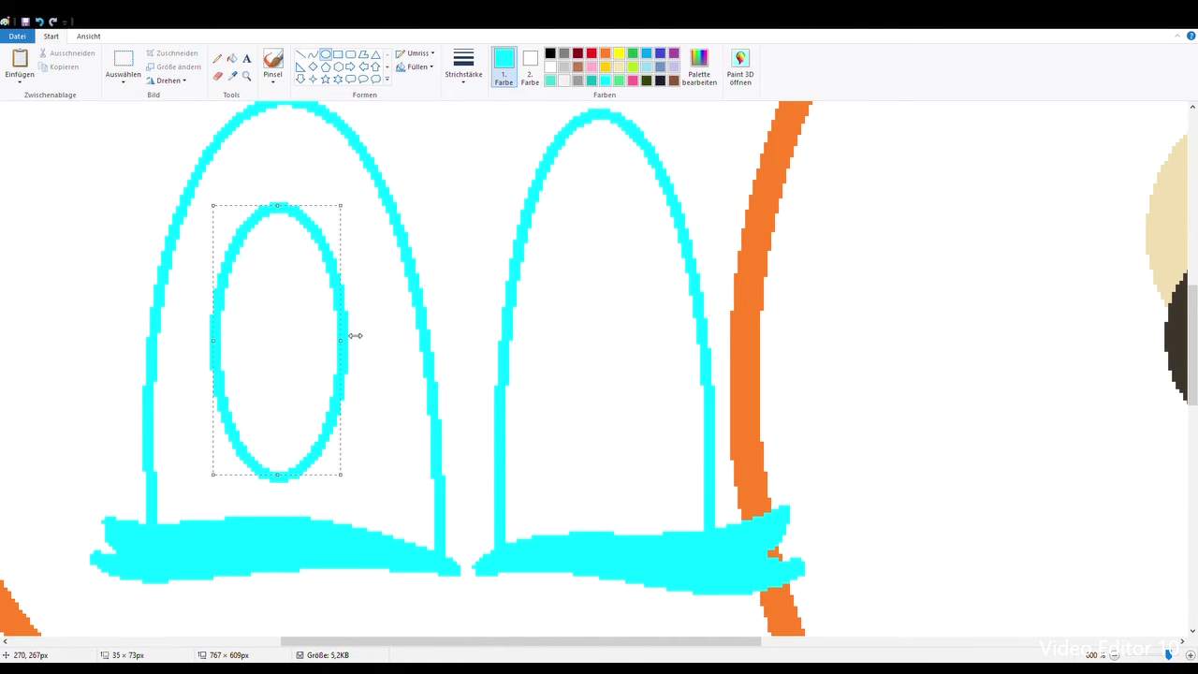
pyautogui.moveTo(303, 363); pyautogui.dragTo(307, 352)
pyautogui.click(378, 329)
# Draw a cyan pupil ellipse inside the left iris and stretch it to about 23 × 59 px.
pyautogui.moveTo(248, 235); pyautogui.dragTo(326, 434)
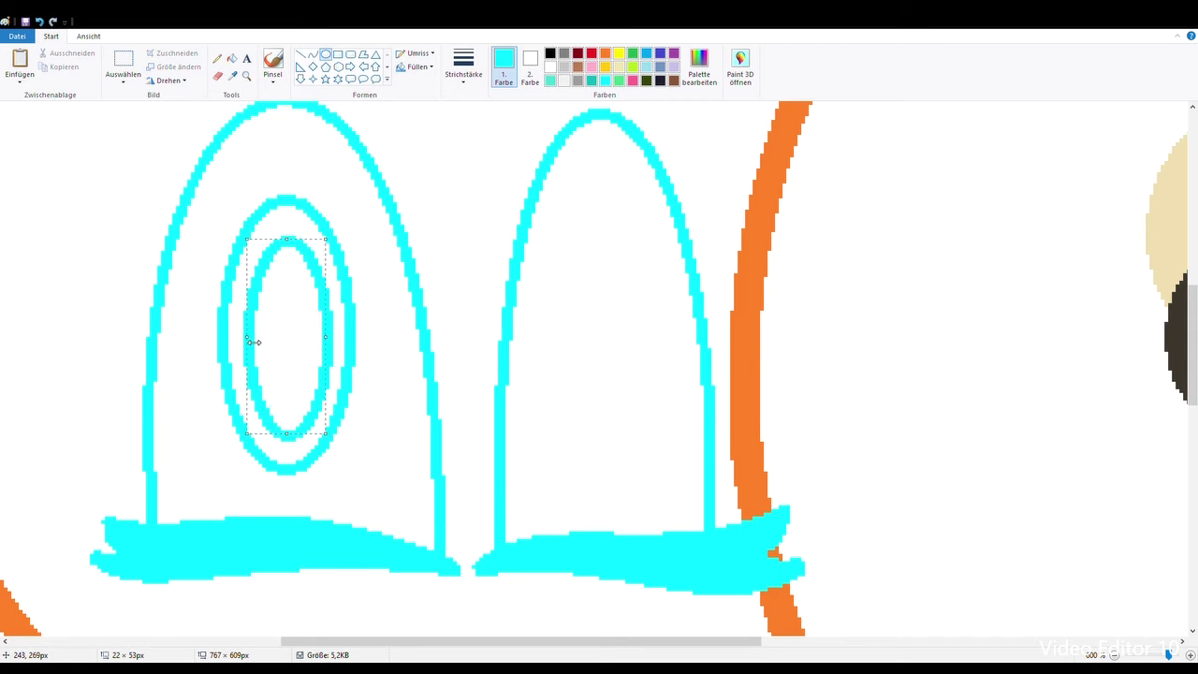
pyautogui.moveTo(287, 243); pyautogui.dragTo(283, 230)
pyautogui.moveTo(285, 440); pyautogui.dragTo(285, 448)
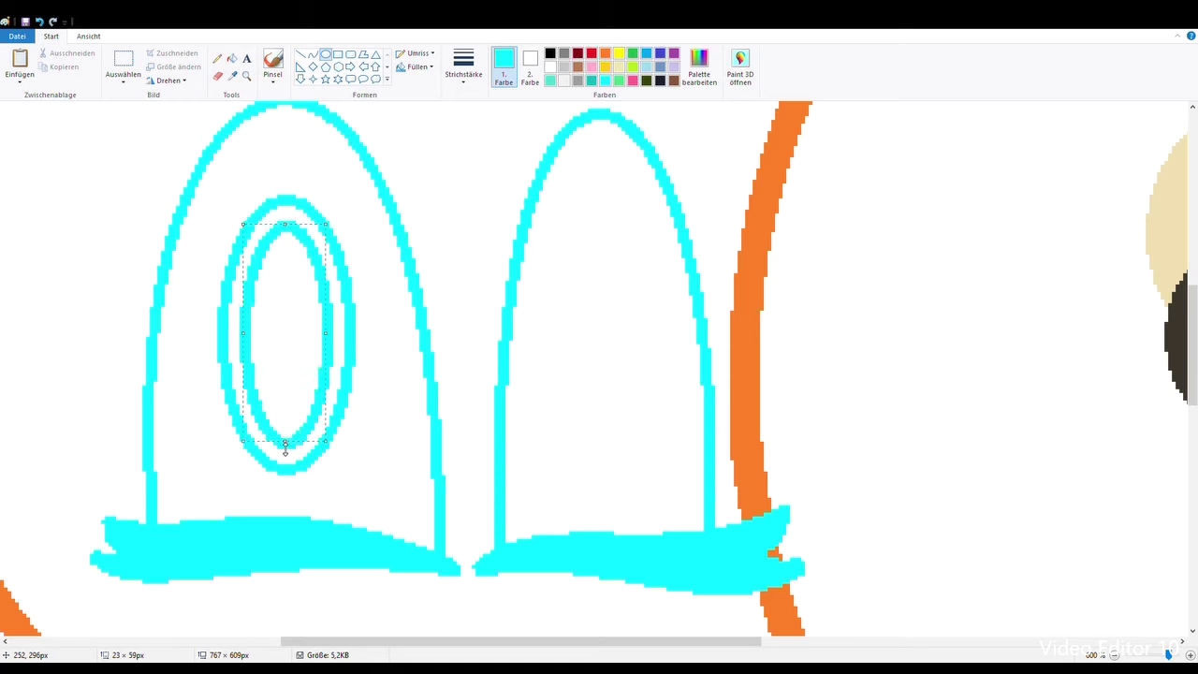
pyautogui.click(671, 329)
# Draw a cyan iris ellipse in the right eye and a pupil ellipse of about 22 × 51 px inside it.
pyautogui.moveTo(548, 246)
pyautogui.mouseDown()
pyautogui.moveTo(661, 482)
pyautogui.moveTo(659, 512)
pyautogui.mouseUp()
pyautogui.moveTo(591, 443); pyautogui.dragTo(593, 396)
pyautogui.moveTo(603, 468); pyautogui.dragTo(600, 439)
pyautogui.moveTo(658, 326)
pyautogui.mouseDown()
pyautogui.moveTo(670, 325)
pyautogui.moveTo(636, 360)
pyautogui.mouseUp()
pyautogui.click(706, 297)
pyautogui.moveTo(588, 243)
pyautogui.mouseDown()
pyautogui.moveTo(653, 449)
pyautogui.moveTo(648, 426)
pyautogui.mouseUp()
pyautogui.moveTo(584, 334); pyautogui.dragTo(575, 341)
# Fill both pupils with cyan and trim the right pupil's outer edge with the pencil.
pyautogui.click(233, 59)
pyautogui.click(626, 371)
pyautogui.click(304, 325)
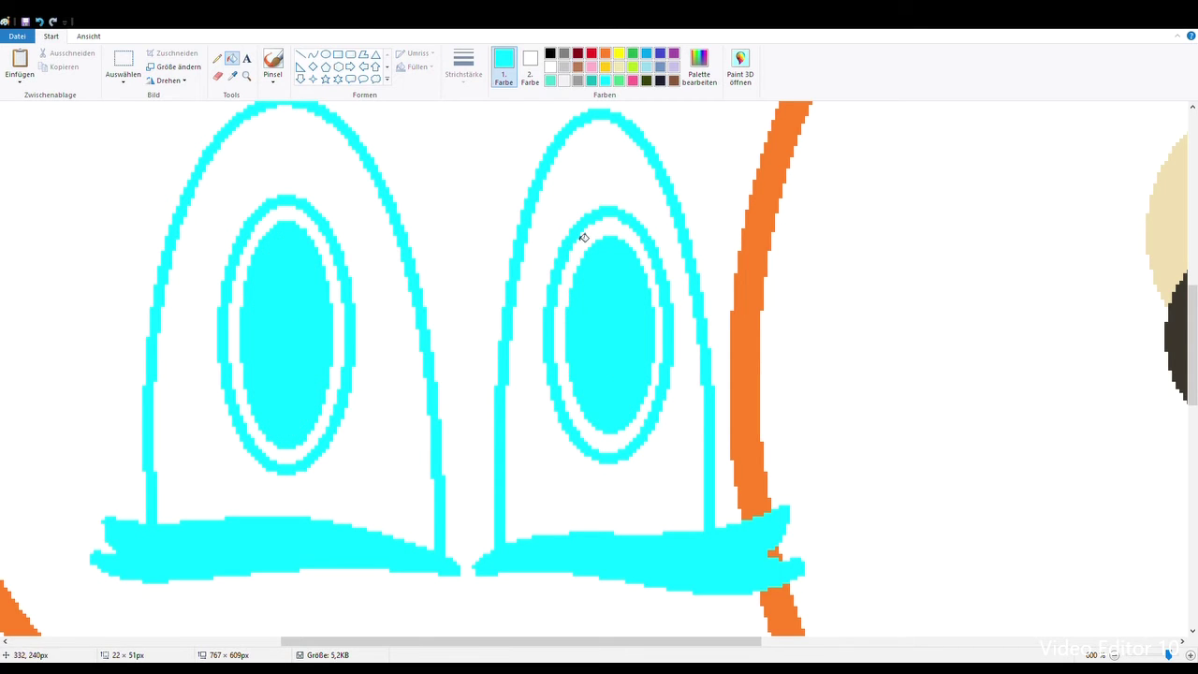
pyautogui.click(217, 58)
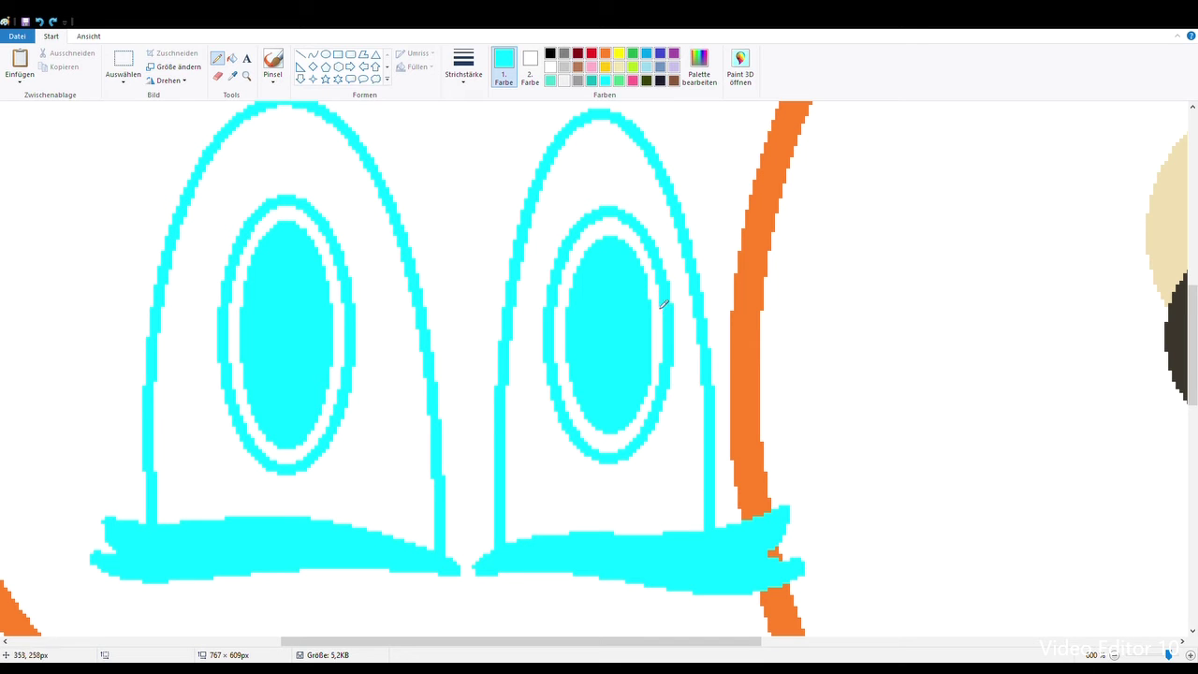
# Remove the irises and pupils from both eyes by filling them with the white background colour.
pyautogui.click(246, 75)
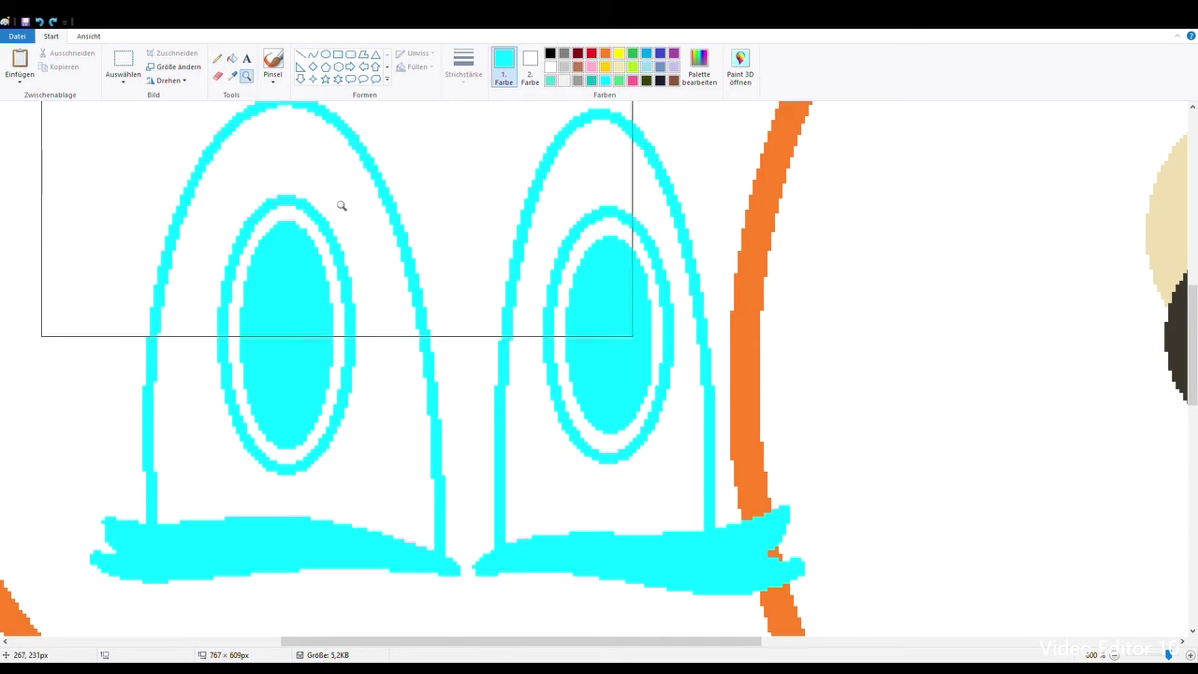
pyautogui.rightClick(287, 141)
pyautogui.scroll(3, 313, 323)
pyautogui.rightClick(312, 323)
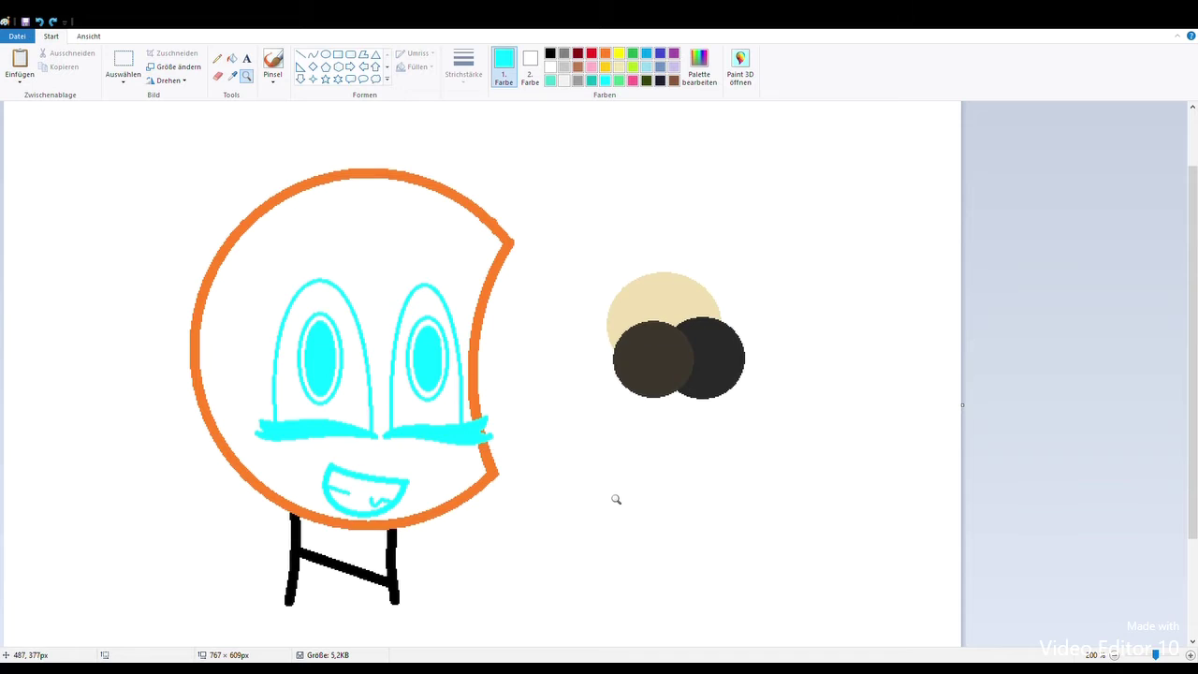
pyautogui.click(562, 464)
pyautogui.click(267, 248)
pyautogui.click(232, 58)
pyautogui.rightClick(335, 183)
pyautogui.rightClick(552, 186)
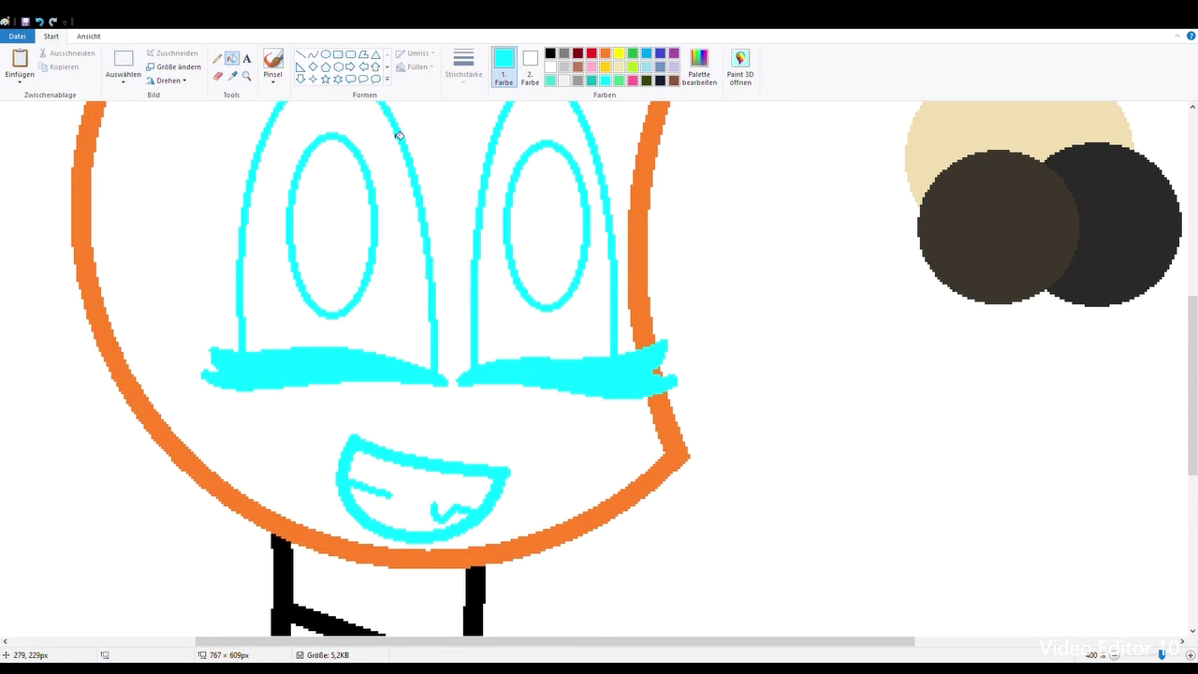
pyautogui.rightClick(336, 145)
pyautogui.rightClick(533, 153)
# Draw a slimmer cyan iris ellipse in the left eye and position it near the eye's centre.
pyautogui.click(246, 75)
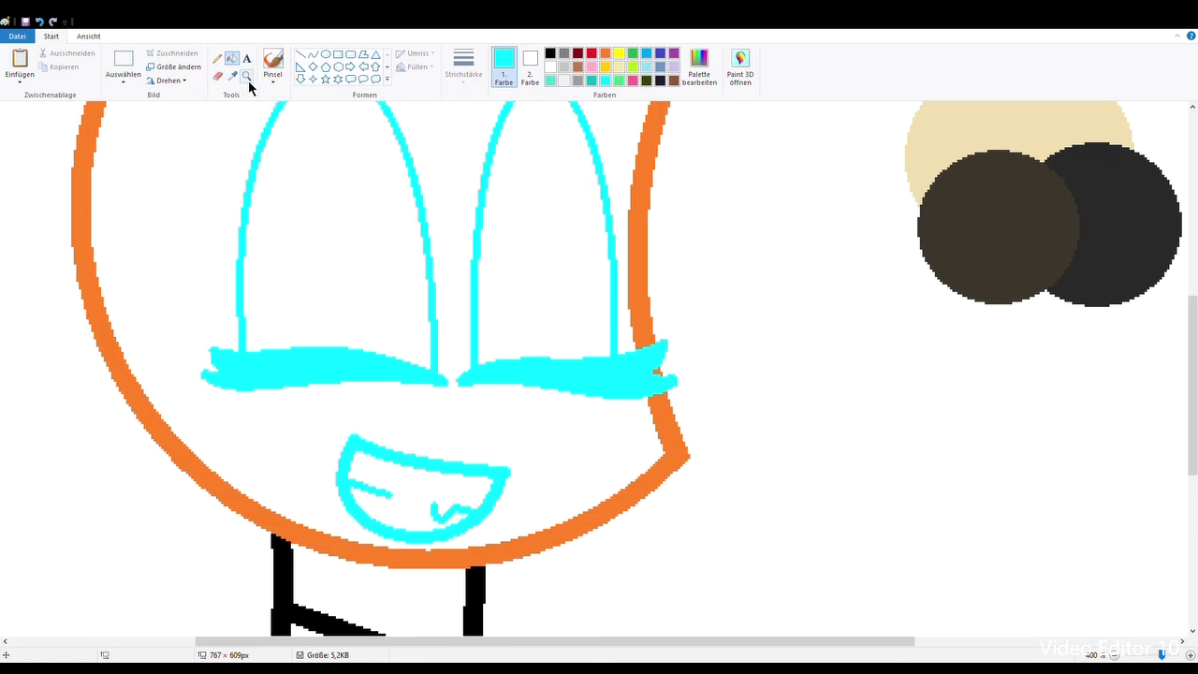
pyautogui.click(404, 195)
pyautogui.click(324, 53)
pyautogui.moveTo(255, 201); pyautogui.dragTo(350, 420)
pyautogui.moveTo(322, 341); pyautogui.dragTo(335, 332)
pyautogui.click(587, 300)
# Draw a matching cyan iris ellipse in the right eye and a pupil ellipse of about 18 × 53 px inside it.
pyautogui.moveTo(531, 199); pyautogui.dragTo(618, 412)
pyautogui.moveTo(600, 367)
pyautogui.mouseDown()
pyautogui.moveTo(610, 364)
pyautogui.moveTo(601, 370)
pyautogui.mouseUp()
pyautogui.moveTo(560, 228); pyautogui.dragTo(612, 400)
pyautogui.moveTo(564, 316); pyautogui.dragTo(559, 321)
pyautogui.moveTo(581, 243); pyautogui.dragTo(580, 235)
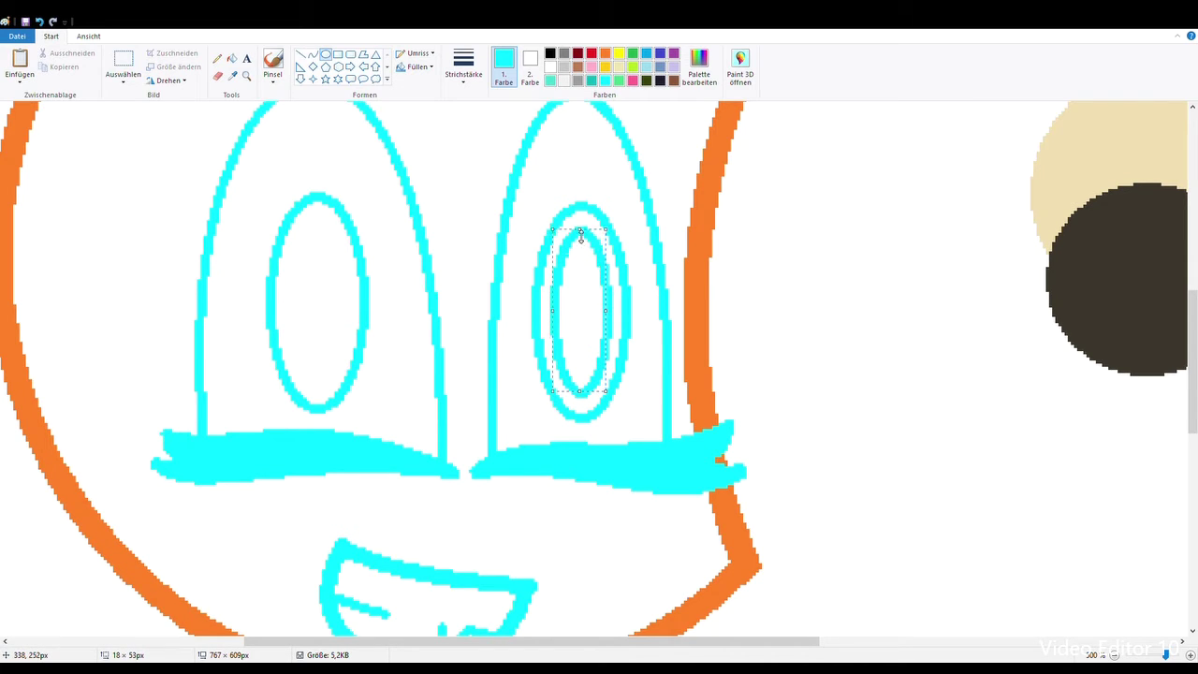
pyautogui.click(688, 293)
# Draw a pupil ellipse about 19 × 53 px inside the left iris and fill both pupils with cyan.
pyautogui.moveTo(286, 222)
pyautogui.mouseDown()
pyautogui.moveTo(348, 391)
pyautogui.moveTo(346, 379)
pyautogui.mouseUp()
pyautogui.moveTo(317, 224); pyautogui.dragTo(316, 221)
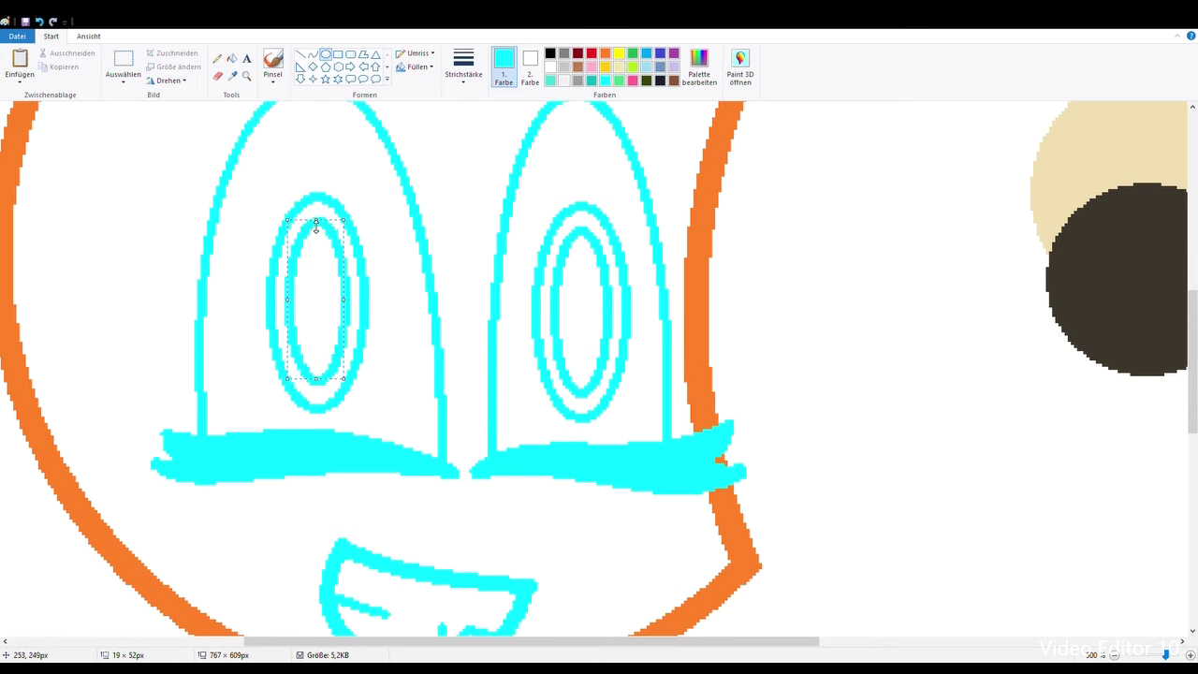
pyautogui.moveTo(317, 379); pyautogui.dragTo(319, 383)
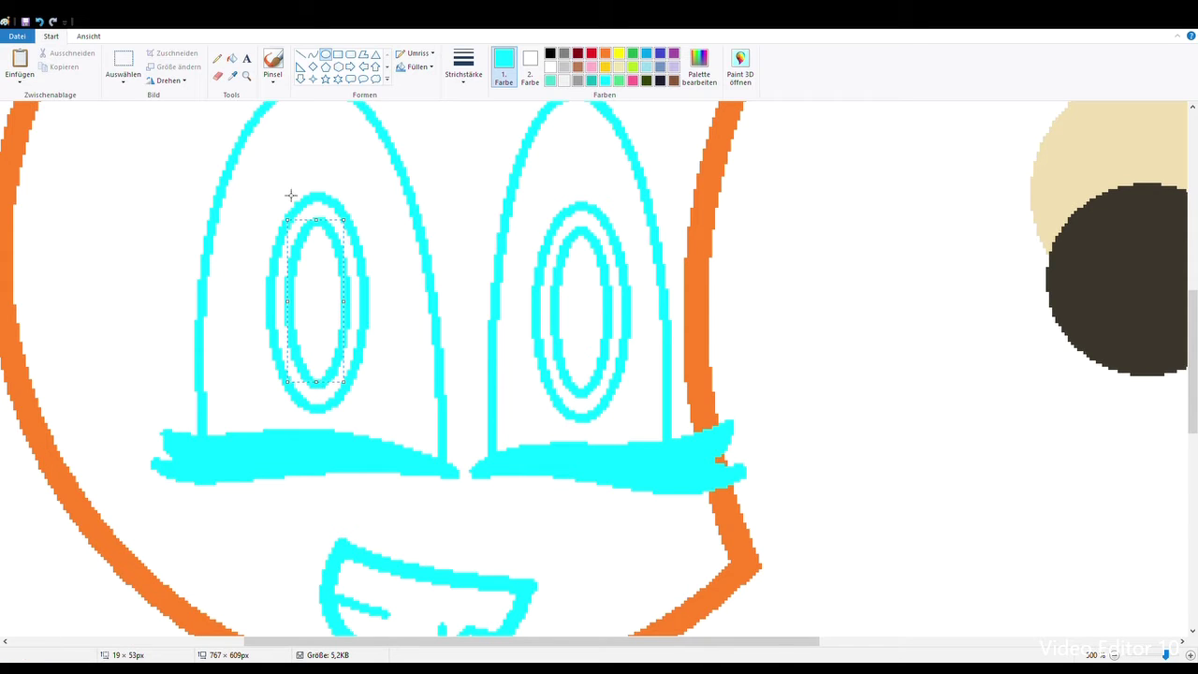
pyautogui.click(232, 58)
pyautogui.click(334, 308)
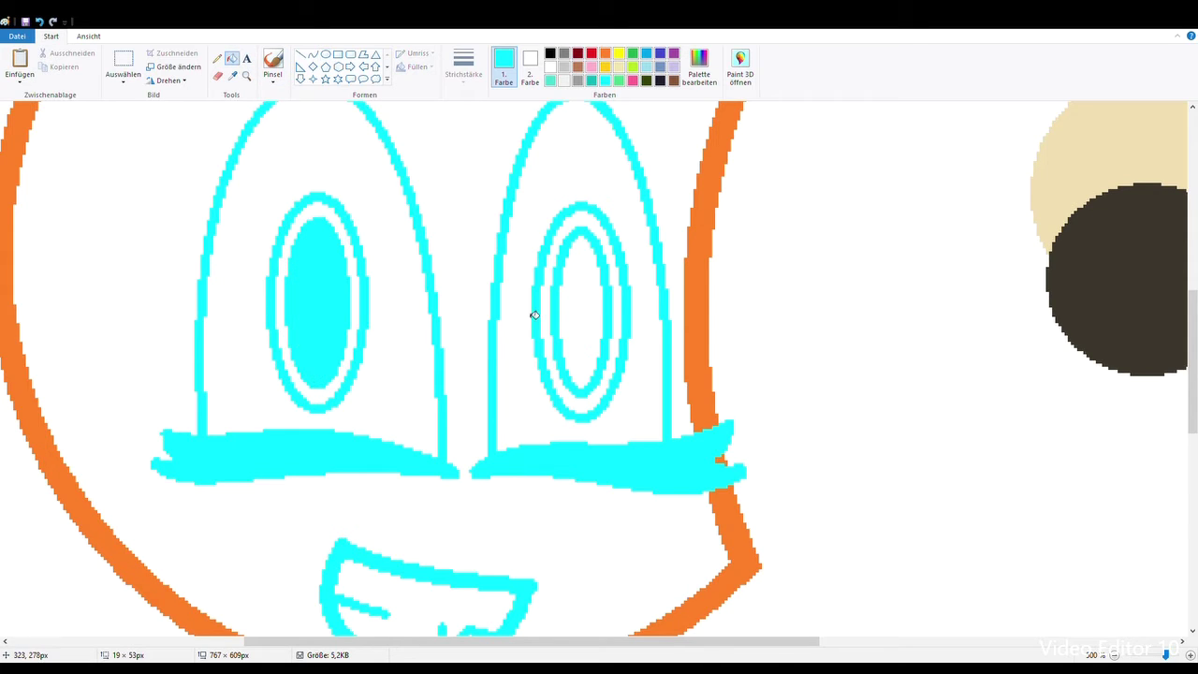
pyautogui.click(573, 307)
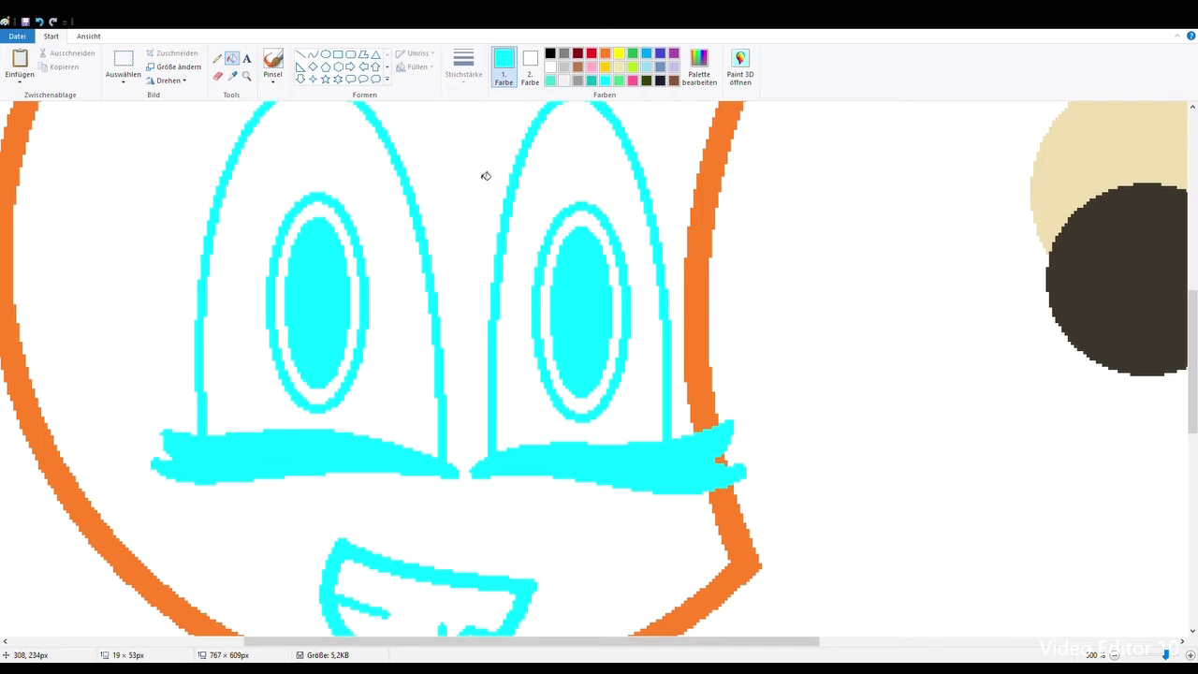
# Examine the face details and the whole figure's proportions at different zoom levels.
pyautogui.scroll(-5, 490, 182)
pyautogui.click(313, 54)
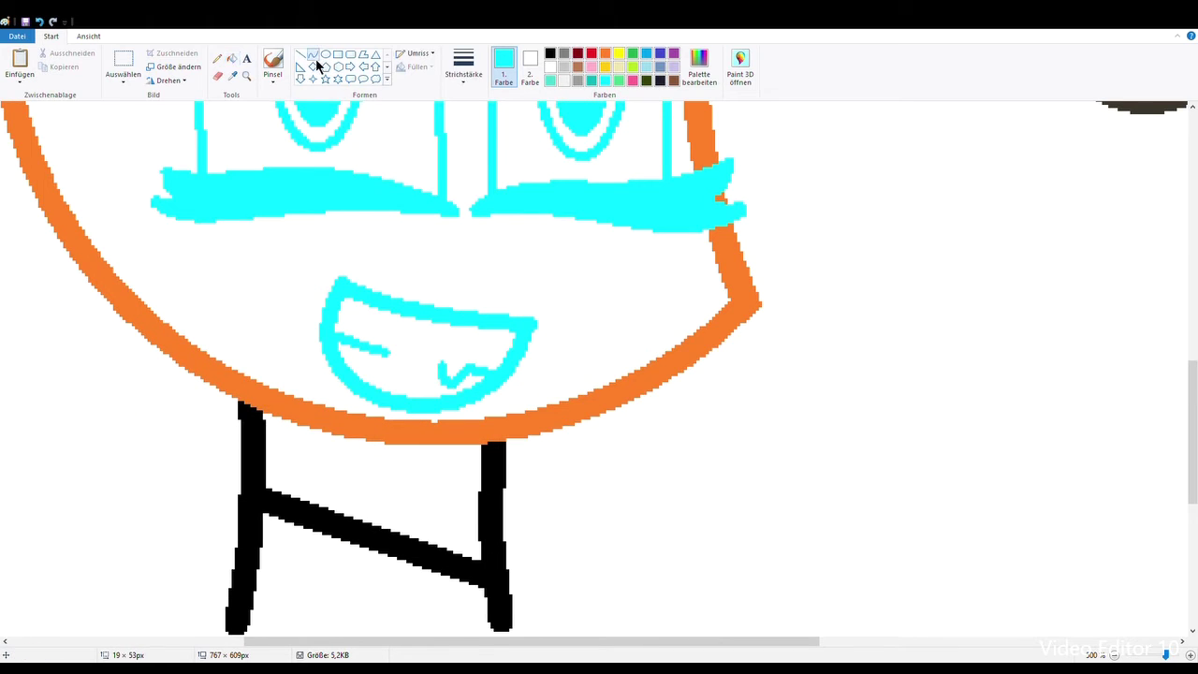
pyautogui.scroll(7, 481, 235)
pyautogui.scroll(-2, 487, 234)
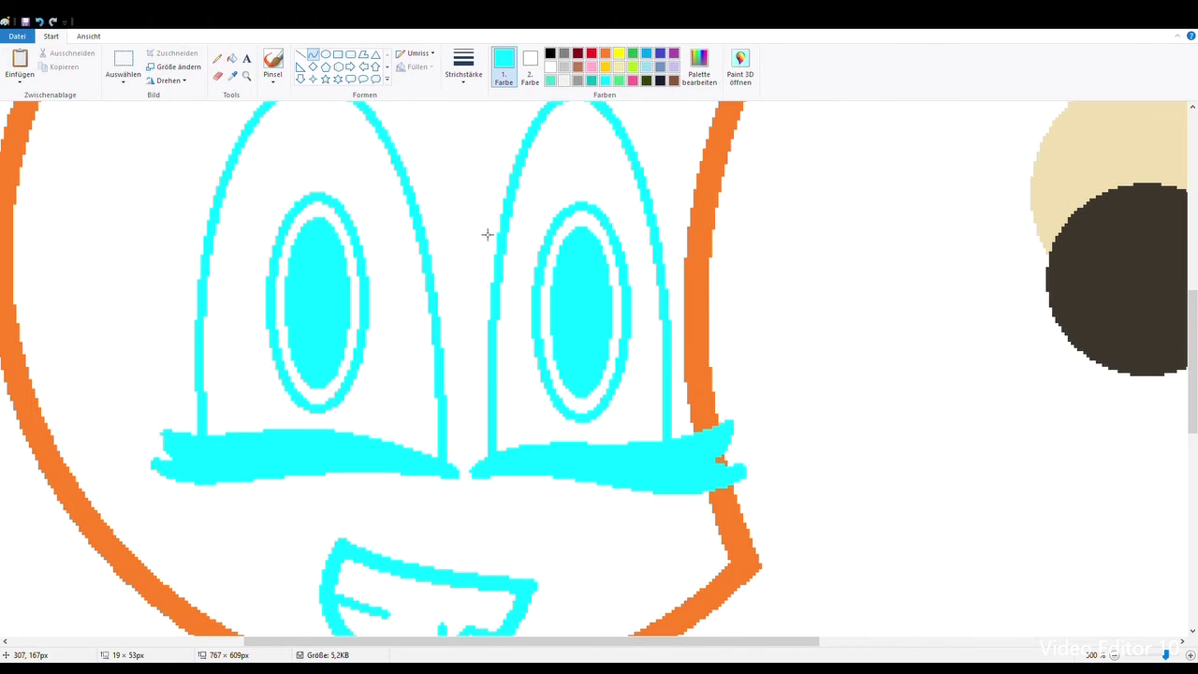
pyautogui.click(247, 77)
pyautogui.scroll(-7, 366, 284)
pyautogui.rightClick(366, 277)
pyautogui.rightClick(366, 271)
pyautogui.rightClick(365, 269)
pyautogui.rightClick(346, 273)
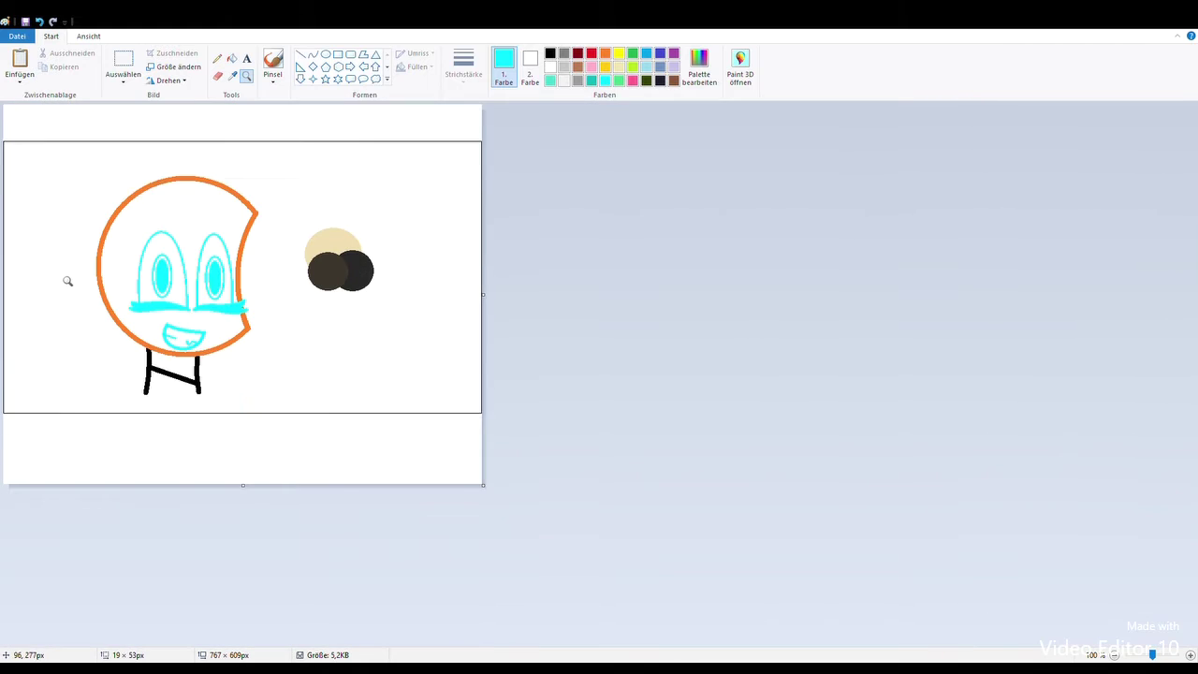
pyautogui.click(101, 276)
pyautogui.click(270, 356)
pyautogui.click(311, 55)
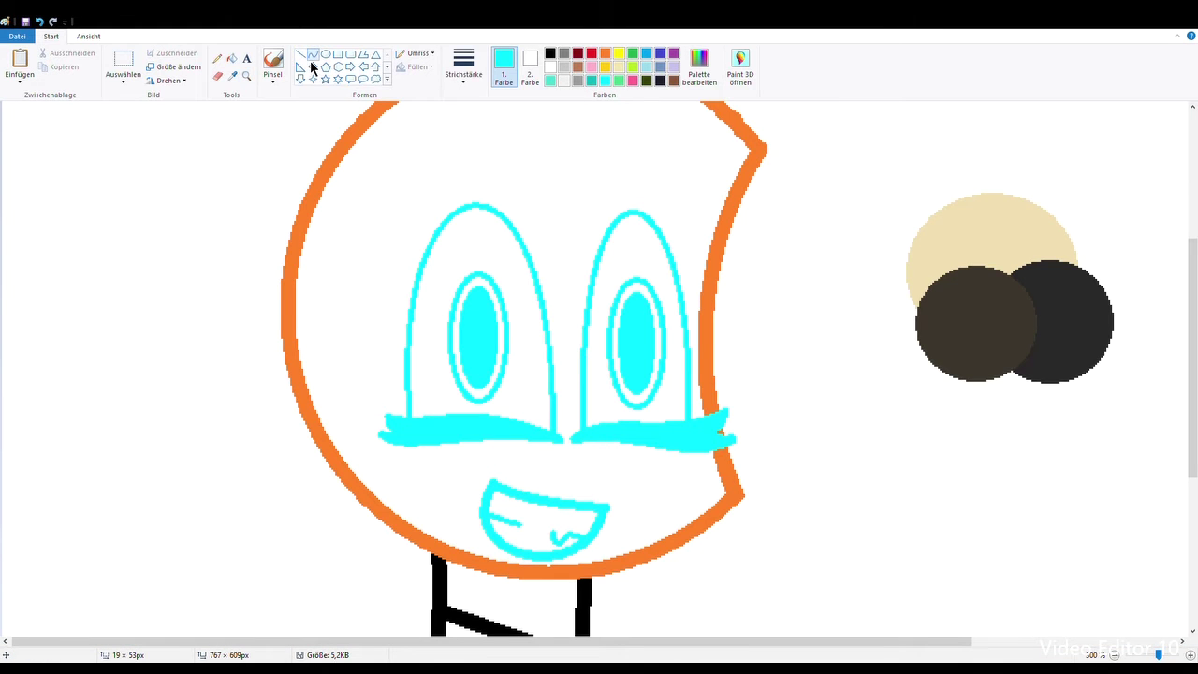
pyautogui.scroll(3, 475, 232)
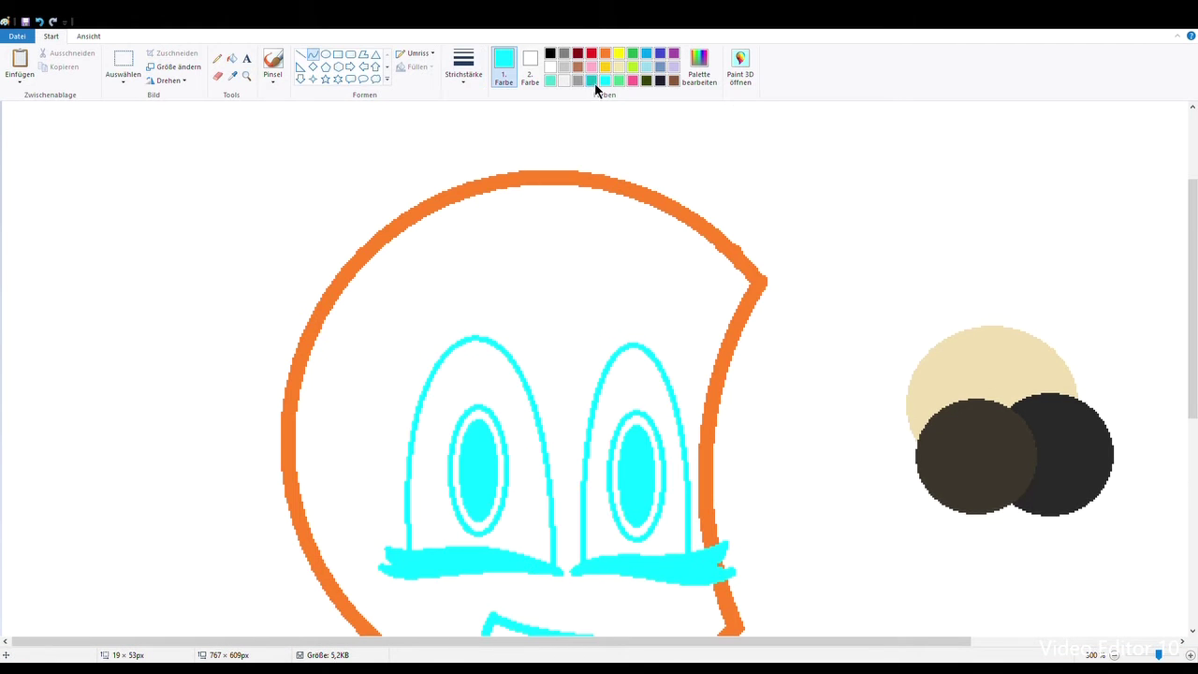
# Draw a pink curve about 80 × 54 px sloping across the head outline's upper left side as a hair edge.
pyautogui.moveTo(259, 254); pyautogui.dragTo(400, 343)
pyautogui.click(332, 316)
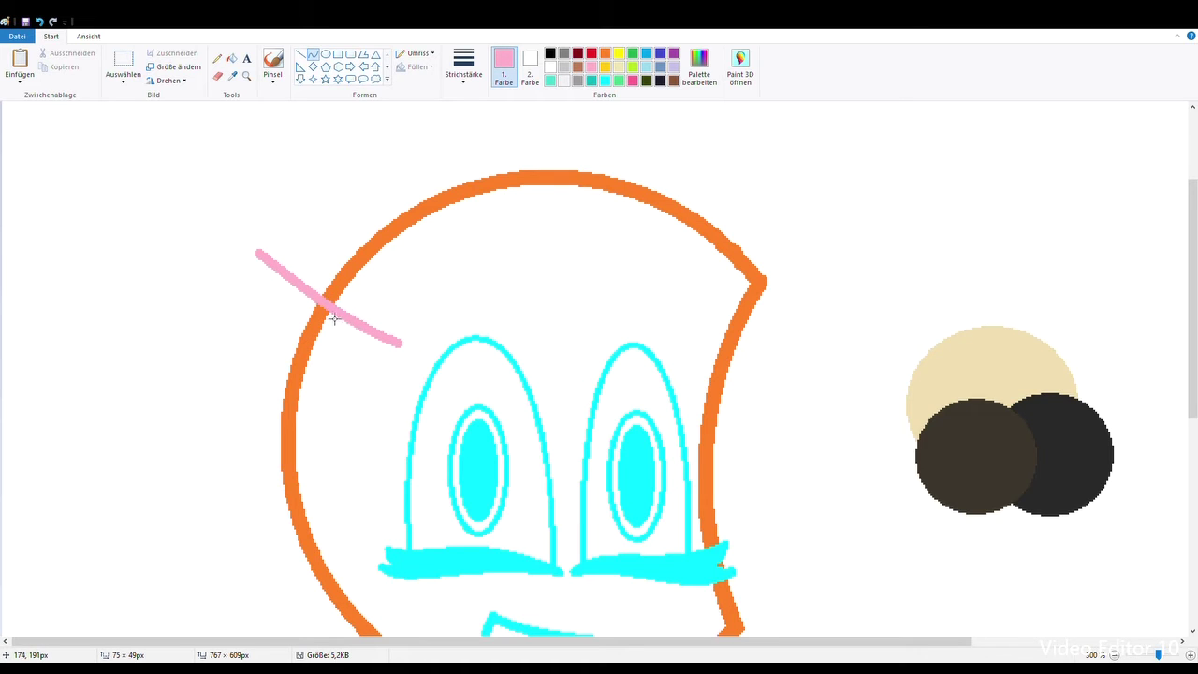
pyautogui.moveTo(260, 253); pyautogui.dragTo(251, 245)
pyautogui.moveTo(341, 312); pyautogui.dragTo(336, 335)
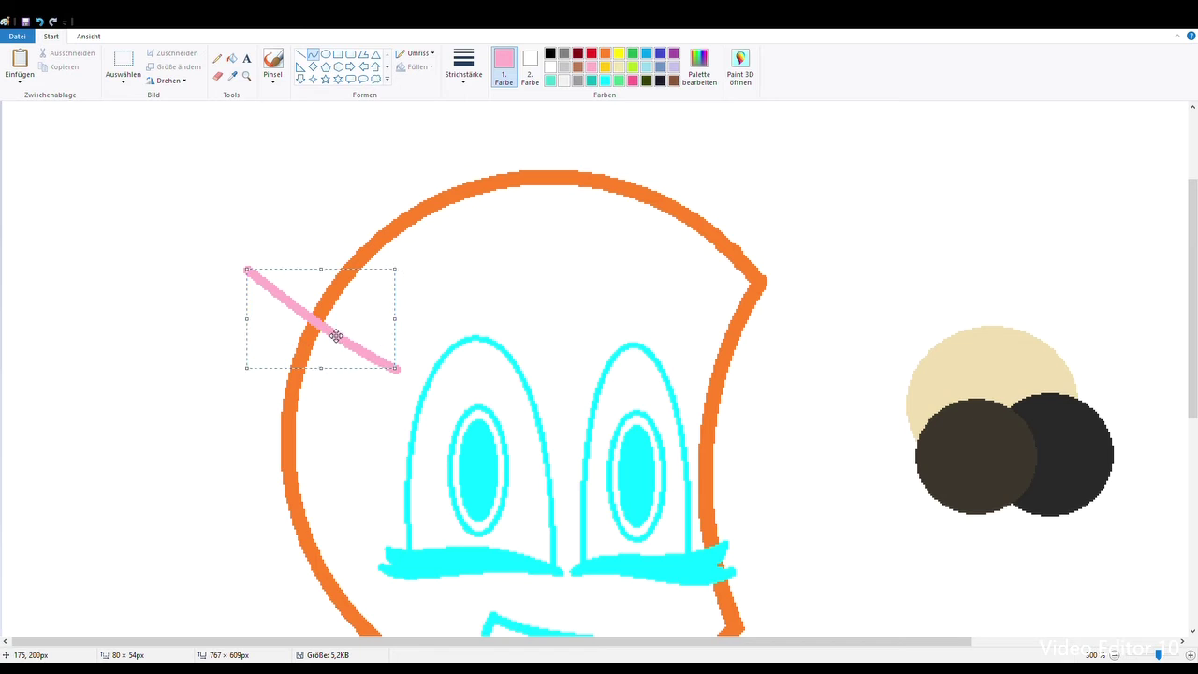
pyautogui.scroll(-6, 342, 332)
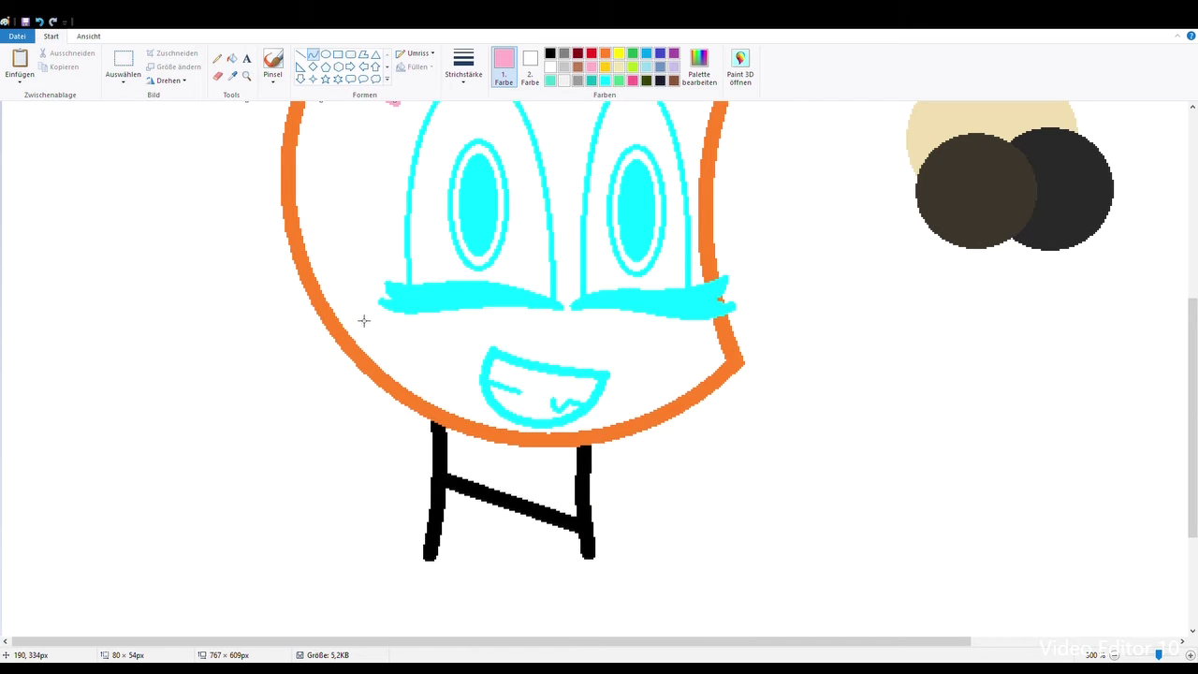
pyautogui.scroll(3, 408, 309)
pyautogui.click(393, 273)
pyautogui.moveTo(391, 277); pyautogui.dragTo(375, 384)
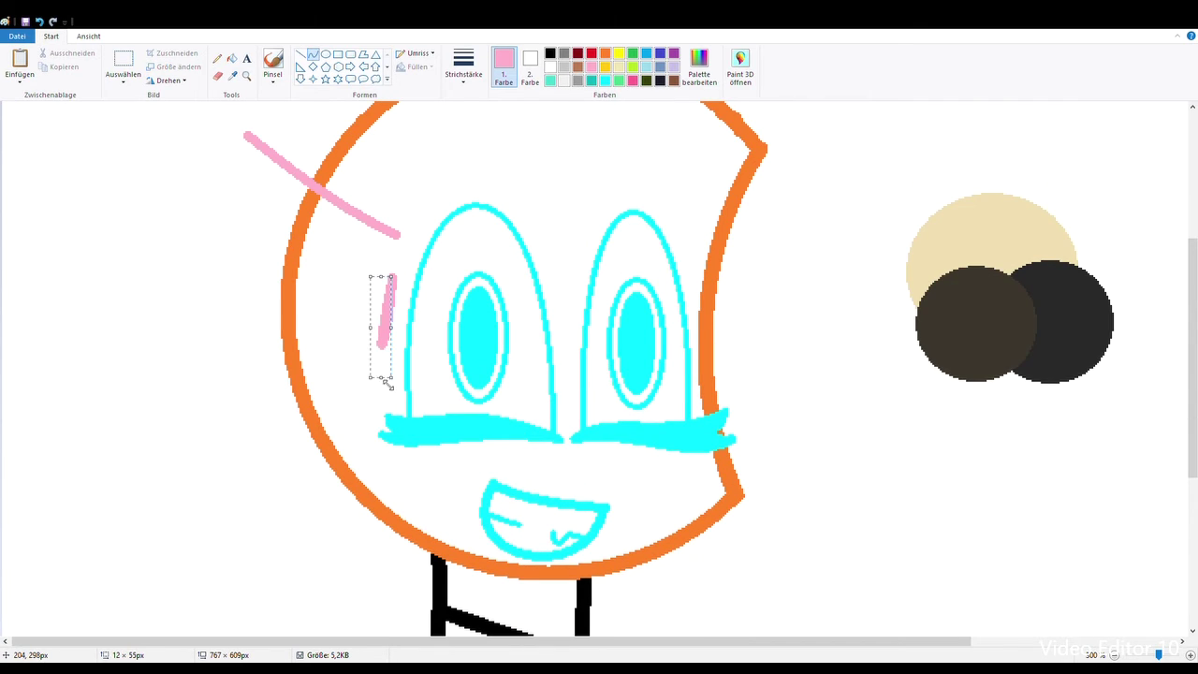
pyautogui.hotkey('ctrl', 'z')
# Draw curved pink inner and outer edges to form a long pointed hair strand over the face's left side.
pyautogui.moveTo(397, 235); pyautogui.dragTo(374, 561)
pyautogui.moveTo(374, 289); pyautogui.dragTo(344, 479)
pyautogui.moveTo(246, 138); pyautogui.dragTo(371, 561)
pyautogui.moveTo(180, 146); pyautogui.dragTo(172, 513)
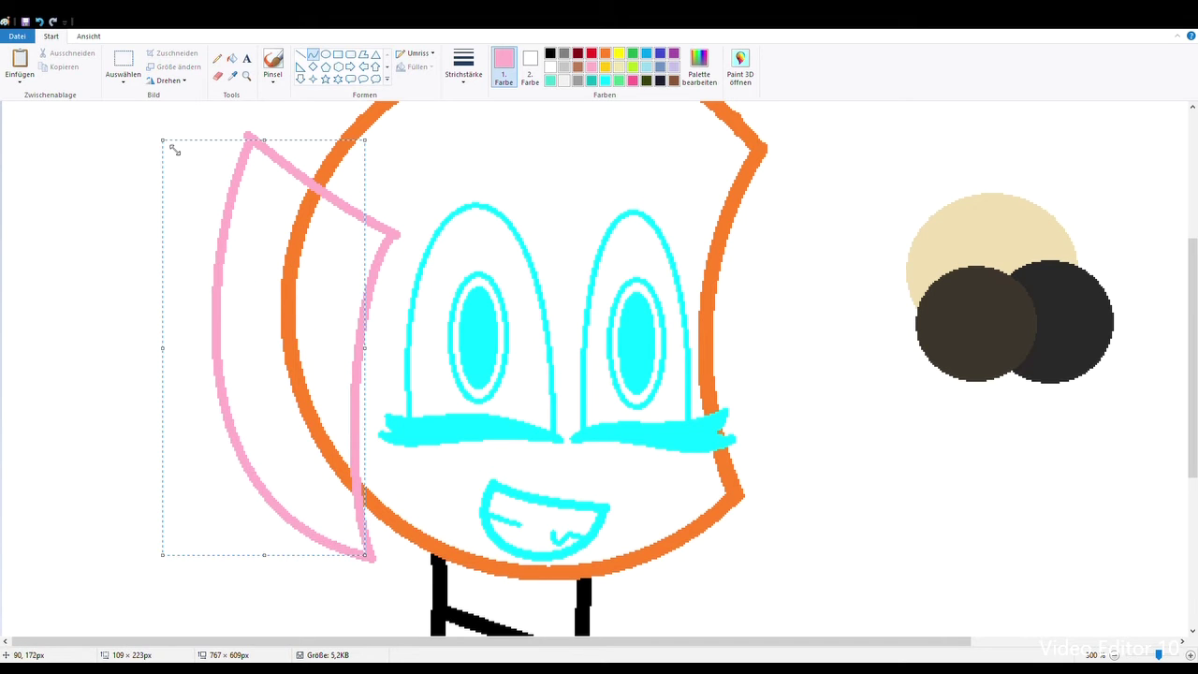
pyautogui.moveTo(172, 148); pyautogui.dragTo(158, 145)
# Draw the pink fringe across the tops of both eyes, with a small notch between them, ending past the face's right edge.
pyautogui.click(441, 175)
pyautogui.moveTo(396, 240); pyautogui.dragTo(589, 300)
pyautogui.moveTo(438, 281); pyautogui.dragTo(425, 278)
pyautogui.moveTo(520, 294)
pyautogui.mouseDown()
pyautogui.moveTo(517, 257)
pyautogui.moveTo(496, 281)
pyautogui.mouseUp()
pyautogui.click(628, 286)
pyautogui.moveTo(626, 286)
pyautogui.mouseDown()
pyautogui.moveTo(641, 318)
pyautogui.moveTo(578, 270)
pyautogui.moveTo(746, 322)
pyautogui.moveTo(698, 297)
pyautogui.moveTo(703, 288)
pyautogui.mouseUp()
pyautogui.hotkey('ctrl', 'z')
pyautogui.click(774, 276)
# Draw a large pink arc over the head from the left strand's top down to the figure's lower right side.
pyautogui.scroll(3, 432, 307)
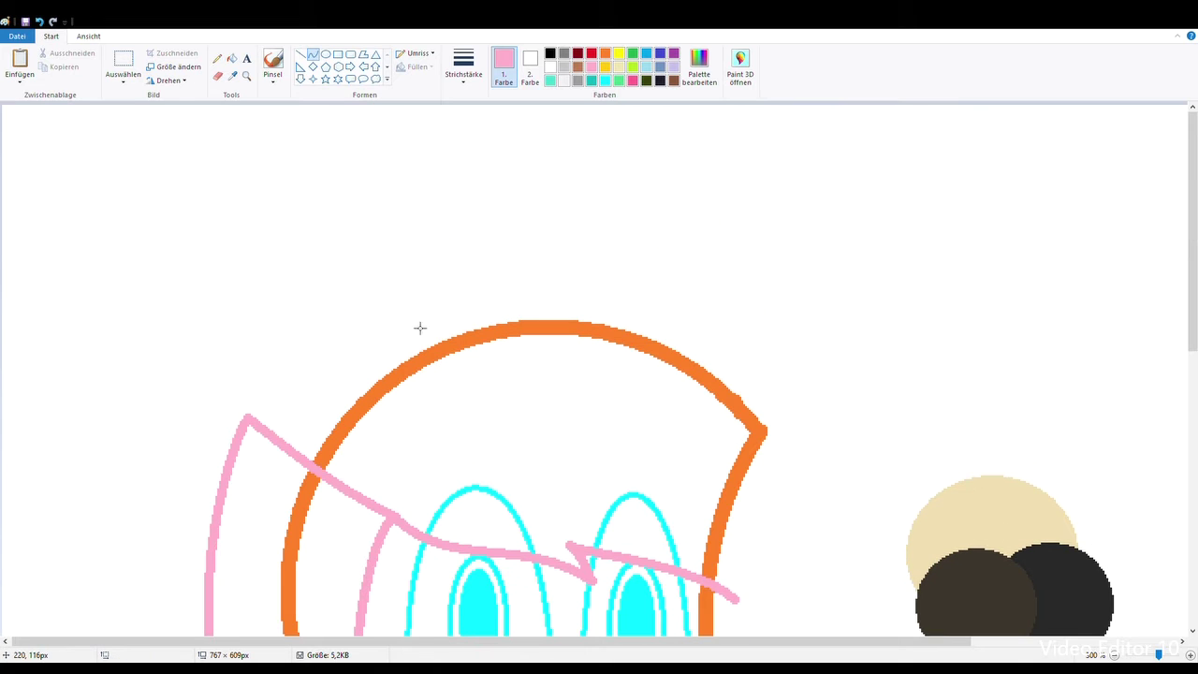
pyautogui.scroll(-3, 777, 347)
pyautogui.moveTo(252, 424)
pyautogui.mouseDown()
pyautogui.moveTo(832, 404)
pyautogui.moveTo(848, 580)
pyautogui.mouseUp()
pyautogui.scroll(3, 704, 548)
pyautogui.moveTo(436, 552)
pyautogui.mouseDown()
pyautogui.moveTo(367, 196)
pyautogui.moveTo(533, 37)
pyautogui.moveTo(712, 46)
pyautogui.moveTo(983, 141)
pyautogui.moveTo(1076, 193)
pyautogui.mouseUp()
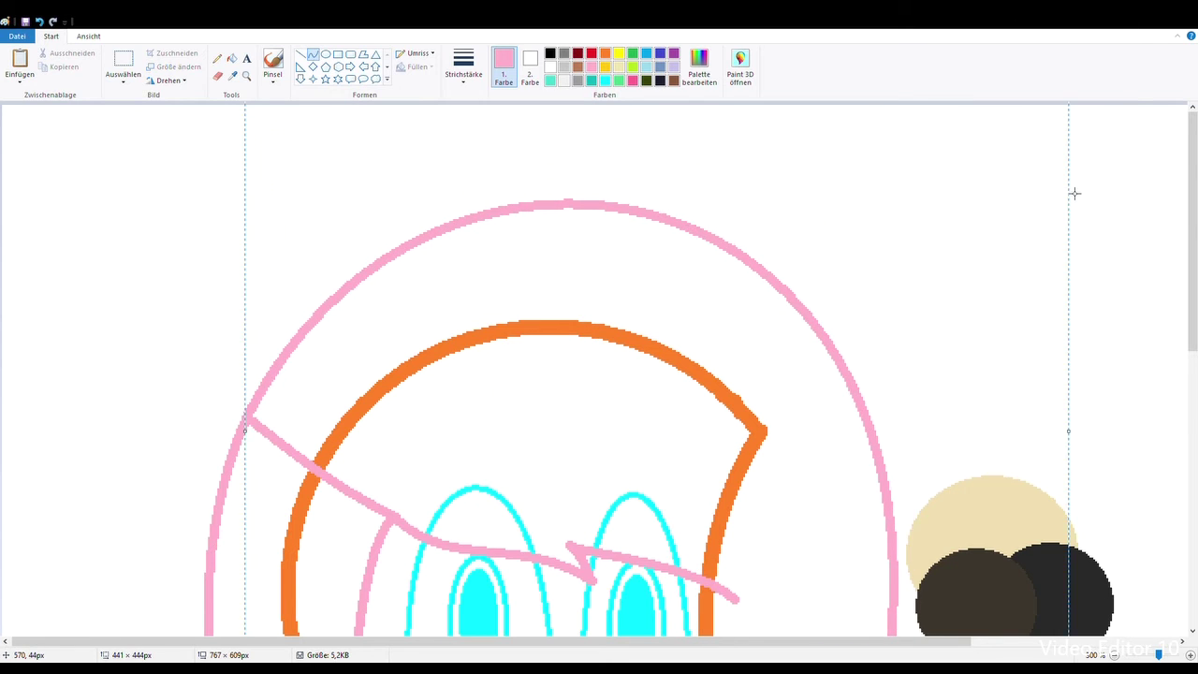
pyautogui.scroll(-5, 1076, 192)
pyautogui.click(824, 431)
pyautogui.scroll(1, 864, 321)
pyautogui.scroll(-1, 866, 324)
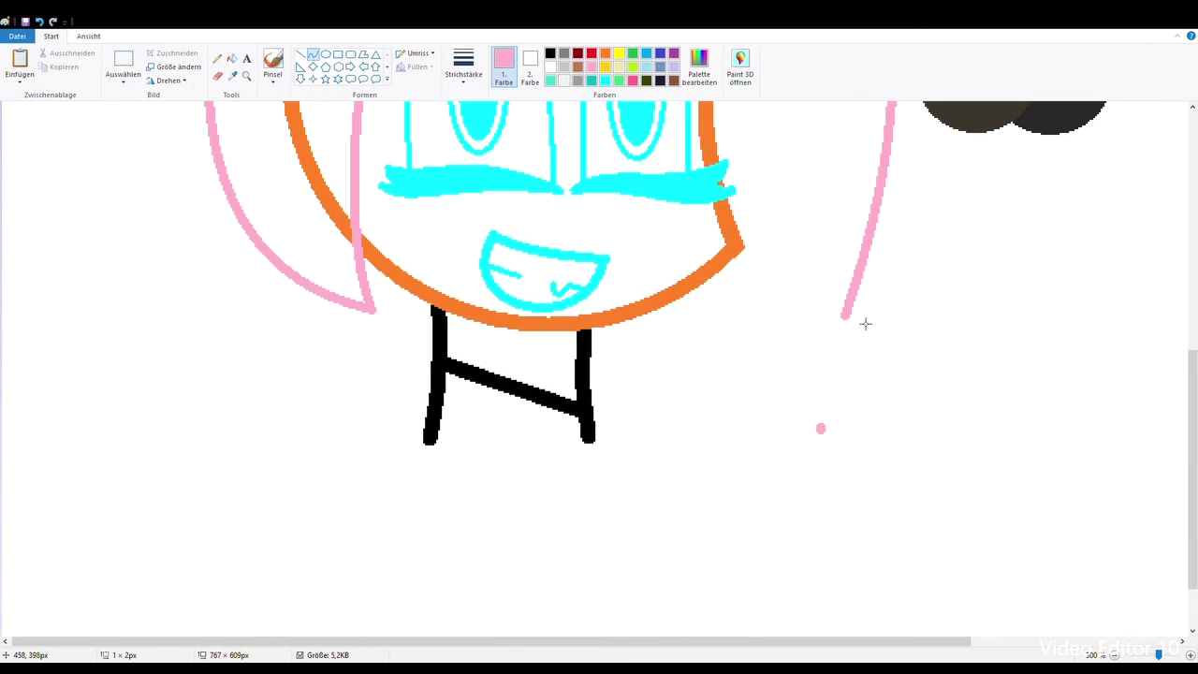
pyautogui.click(756, 414)
pyautogui.click(819, 429)
# Select the right half of the pink hair arc and move it slightly down and inward towards the head.
pyautogui.scroll(4, 776, 356)
pyautogui.moveTo(760, 176)
pyautogui.mouseDown()
pyautogui.moveTo(580, 214)
pyautogui.moveTo(782, 383)
pyautogui.moveTo(807, 498)
pyautogui.moveTo(887, 487)
pyautogui.moveTo(913, 436)
pyautogui.moveTo(903, 296)
pyautogui.moveTo(912, 177)
pyautogui.moveTo(765, 177)
pyautogui.mouseUp()
pyautogui.moveTo(763, 243)
pyautogui.mouseDown()
pyautogui.moveTo(768, 305)
pyautogui.moveTo(728, 278)
pyautogui.moveTo(762, 263)
pyautogui.mouseUp()
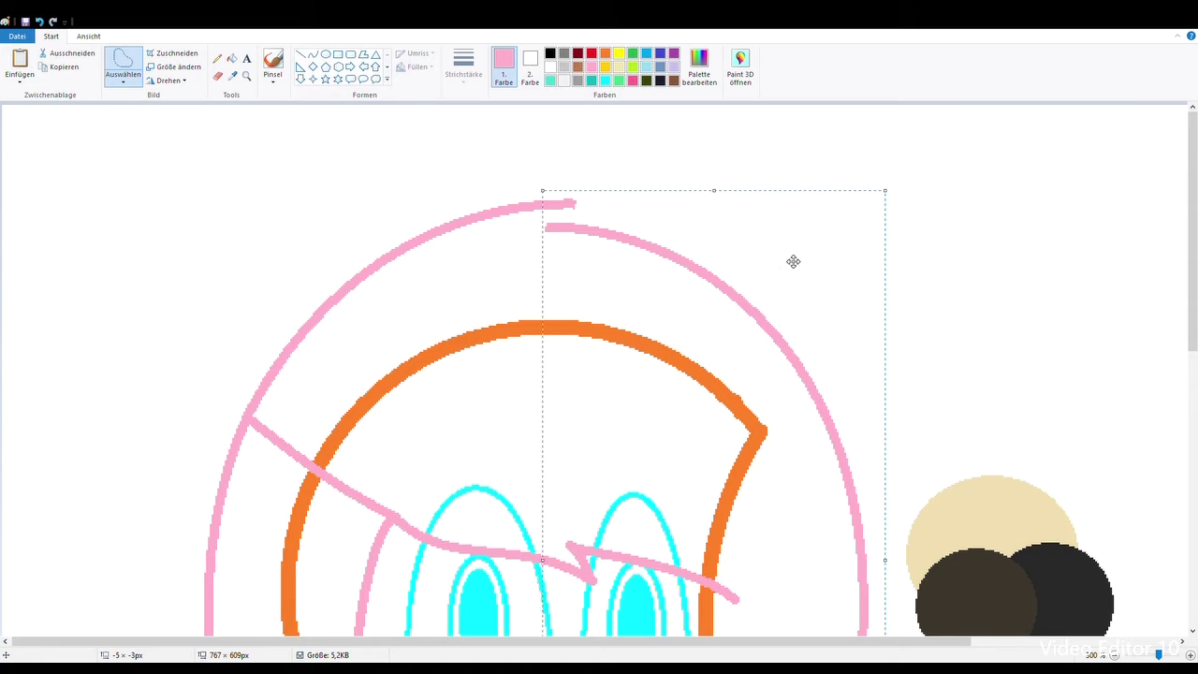
pyautogui.scroll(-3, 984, 209)
pyautogui.scroll(-5, 1021, 206)
# Select the lower right segment of the pink hair arc and shift it inward and up, leaving a stagger.
pyautogui.moveTo(897, 245)
pyautogui.mouseDown()
pyautogui.moveTo(880, 184)
pyautogui.moveTo(831, 421)
pyautogui.moveTo(830, 524)
pyautogui.moveTo(894, 241)
pyautogui.moveTo(867, 214)
pyautogui.moveTo(812, 493)
pyautogui.moveTo(827, 651)
pyautogui.moveTo(898, 423)
pyautogui.moveTo(878, 214)
pyautogui.moveTo(861, 232)
pyautogui.mouseUp()
pyautogui.click(977, 315)
pyautogui.scroll(3, 885, 184)
pyautogui.scroll(3, 903, 289)
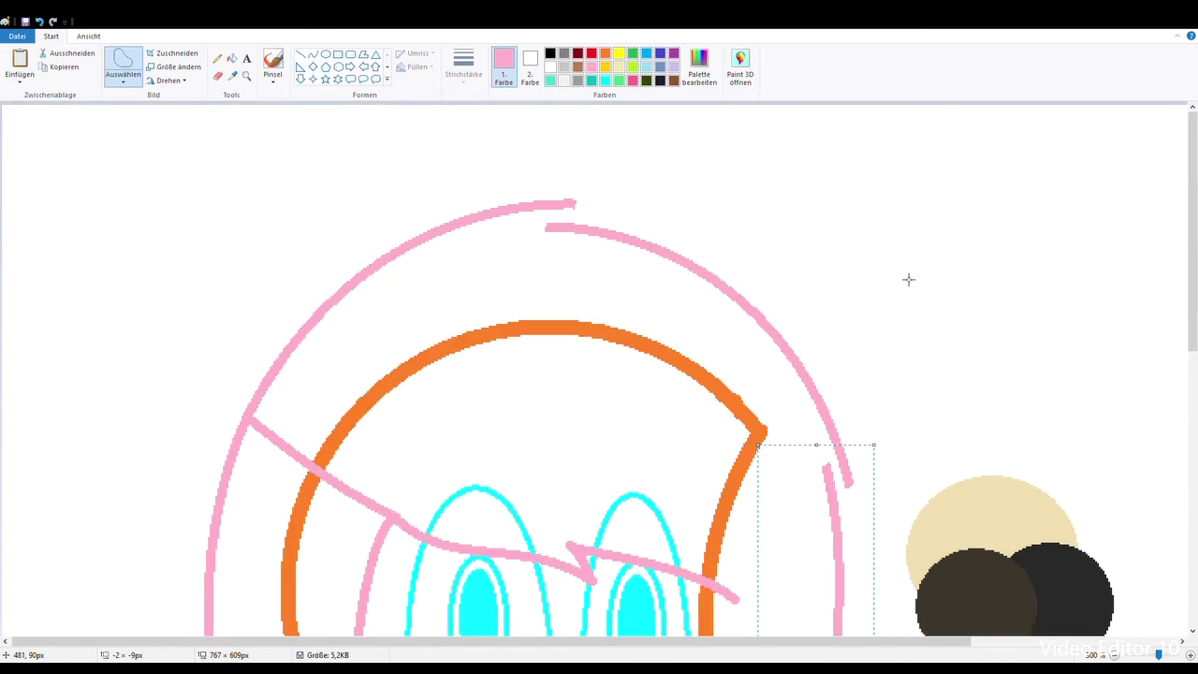
pyautogui.scroll(3, 824, 436)
pyautogui.scroll(-3, 823, 426)
pyautogui.scroll(-3, 824, 422)
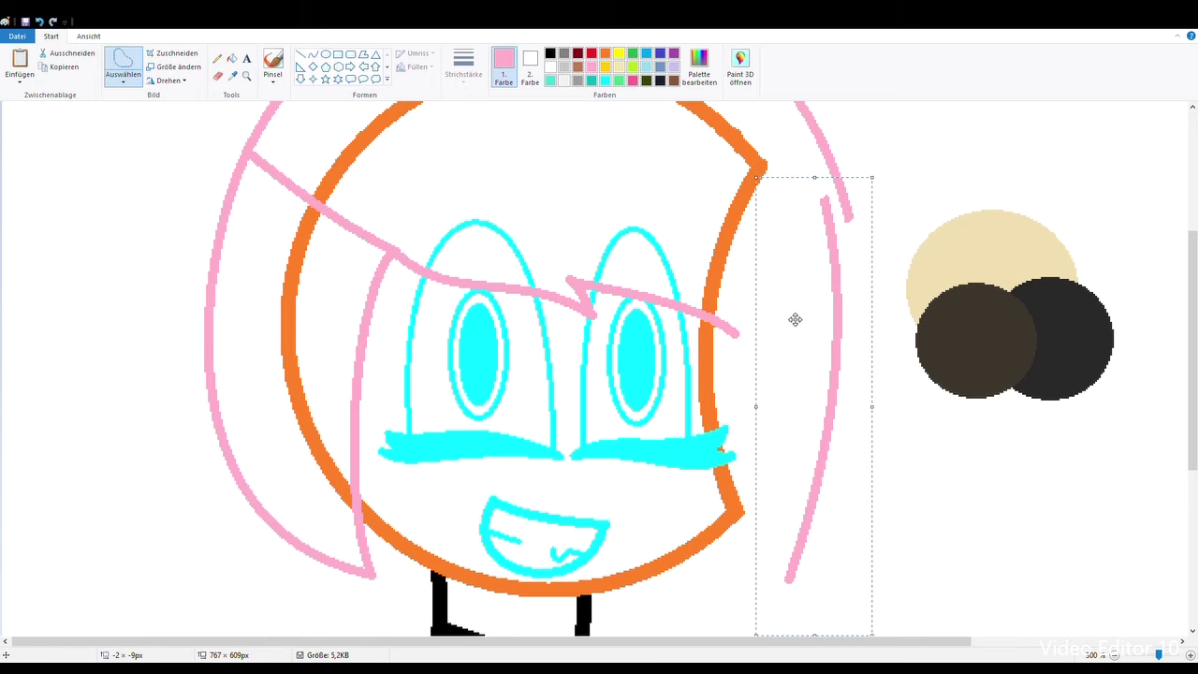
pyautogui.scroll(-3, 420, 140)
# Draw lower pink hair edges: a right one about 21 × 89 px and a left one about 19 × 81 px.
pyautogui.click(312, 53)
pyautogui.moveTo(775, 420); pyautogui.dragTo(743, 588)
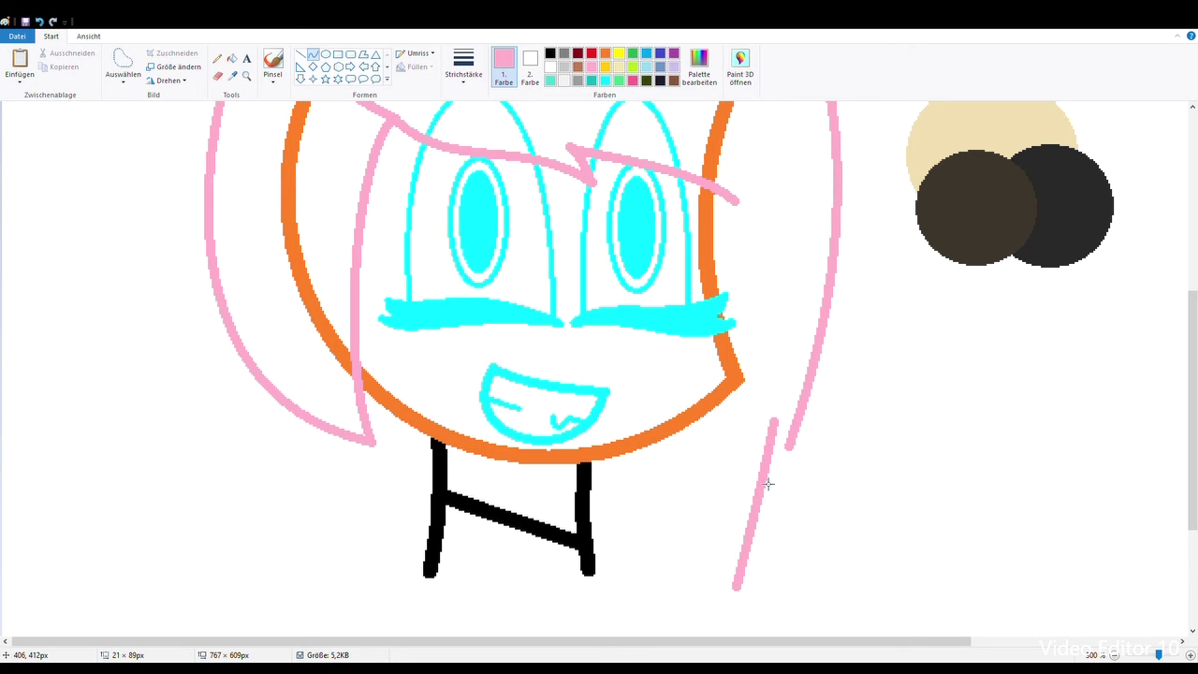
pyautogui.scroll(-5, 904, 476)
pyautogui.moveTo(753, 374); pyautogui.dragTo(754, 340)
pyautogui.click(817, 341)
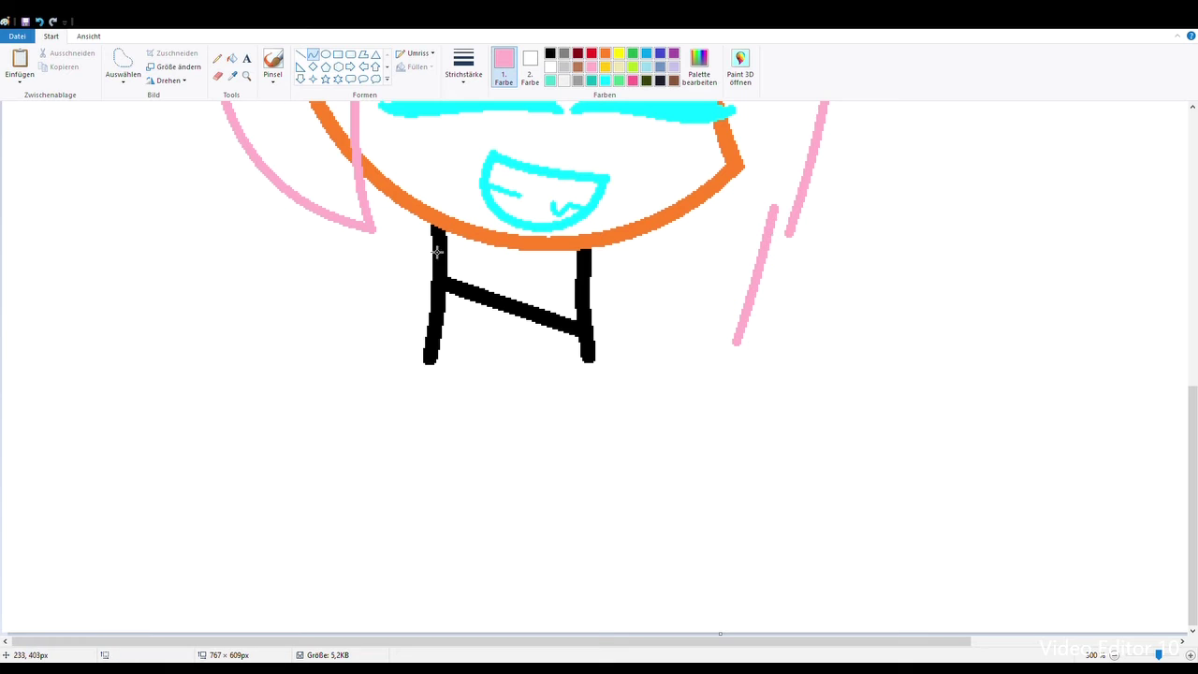
pyautogui.moveTo(268, 179); pyautogui.dragTo(309, 335)
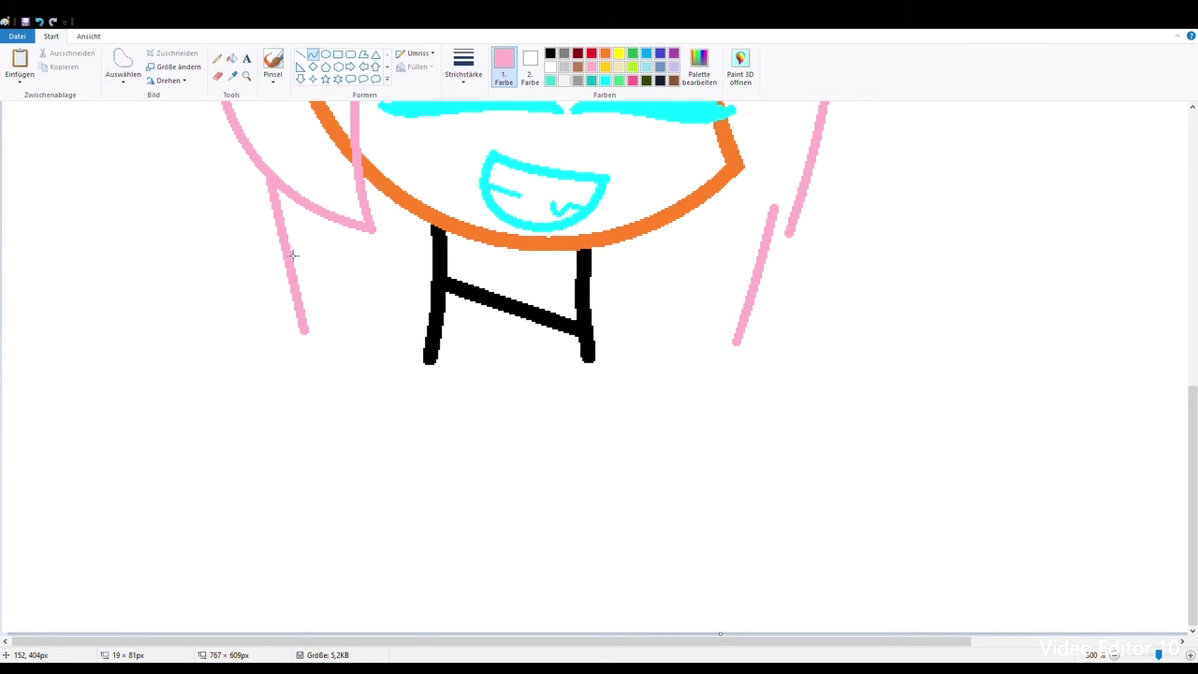
# Join the staggered pink hair outline segments on the right side and at the head's top with short pink lines.
pyautogui.moveTo(773, 206); pyautogui.dragTo(850, 274)
pyautogui.scroll(5, 801, 223)
pyautogui.click(840, 265)
pyautogui.click(877, 228)
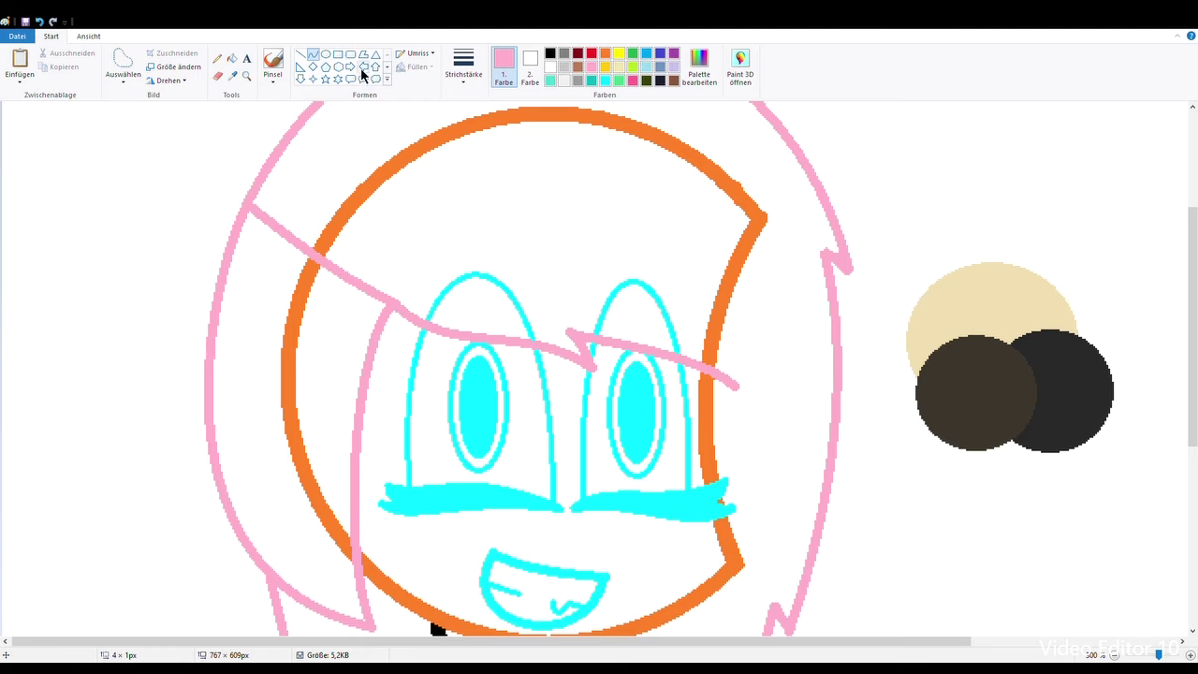
pyautogui.click(312, 55)
pyautogui.scroll(3, 552, 234)
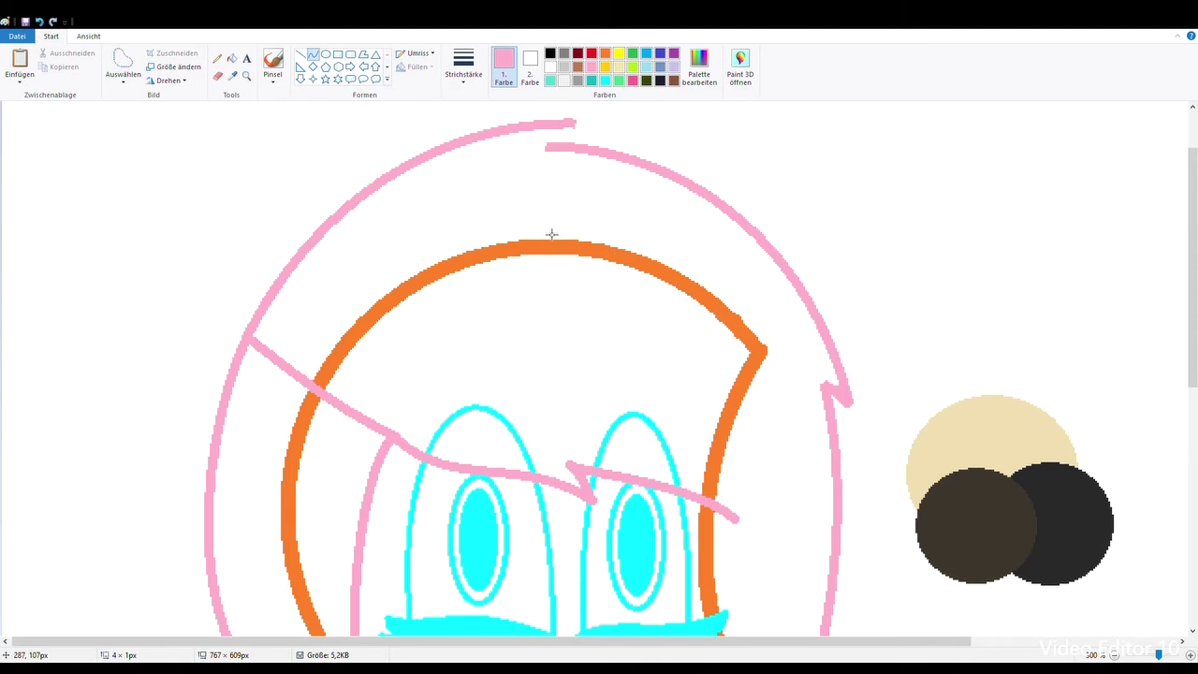
pyautogui.moveTo(553, 150)
pyautogui.mouseDown()
pyautogui.moveTo(574, 127)
pyautogui.moveTo(546, 157)
pyautogui.mouseUp()
pyautogui.click(557, 141)
pyautogui.click(629, 119)
# Draw jagged pink hair ends from the lower left hair edge to the left leg and from the right leg to the right edge.
pyautogui.scroll(-10, 629, 119)
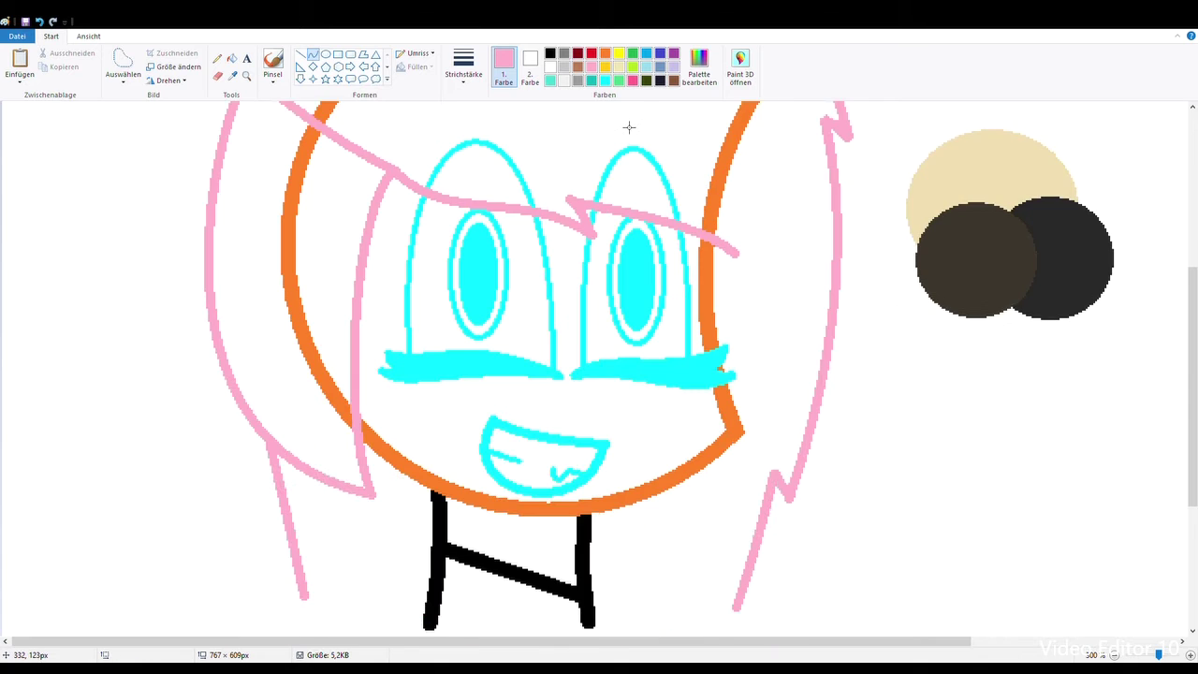
pyautogui.moveTo(306, 329)
pyautogui.mouseDown()
pyautogui.moveTo(328, 299)
pyautogui.moveTo(352, 338)
pyautogui.moveTo(375, 294)
pyautogui.moveTo(390, 336)
pyautogui.moveTo(409, 304)
pyautogui.mouseUp()
pyautogui.click(341, 318)
pyautogui.click(342, 318)
pyautogui.click(364, 325)
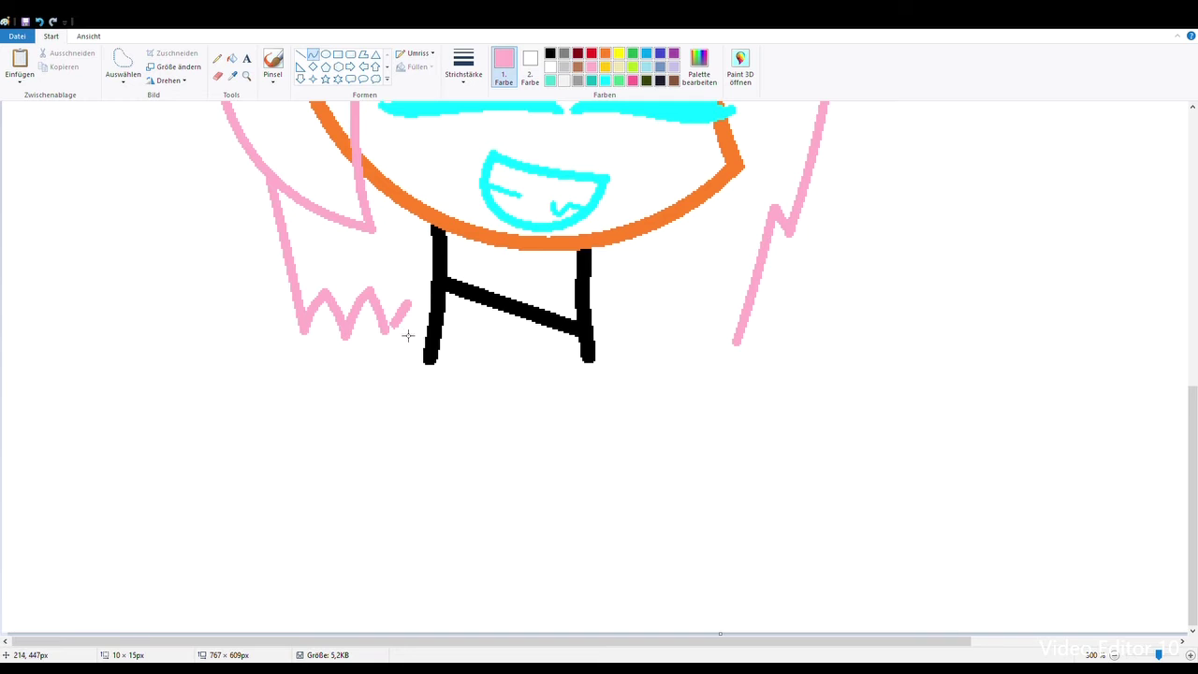
pyautogui.moveTo(410, 304); pyautogui.dragTo(428, 334)
pyautogui.moveTo(594, 333)
pyautogui.mouseDown()
pyautogui.moveTo(616, 309)
pyautogui.moveTo(636, 334)
pyautogui.moveTo(676, 279)
pyautogui.moveTo(687, 294)
pyautogui.moveTo(682, 284)
pyautogui.moveTo(715, 274)
pyautogui.moveTo(705, 291)
pyautogui.moveTo(737, 347)
pyautogui.mouseUp()
pyautogui.hotkey('ctrl', 'z')
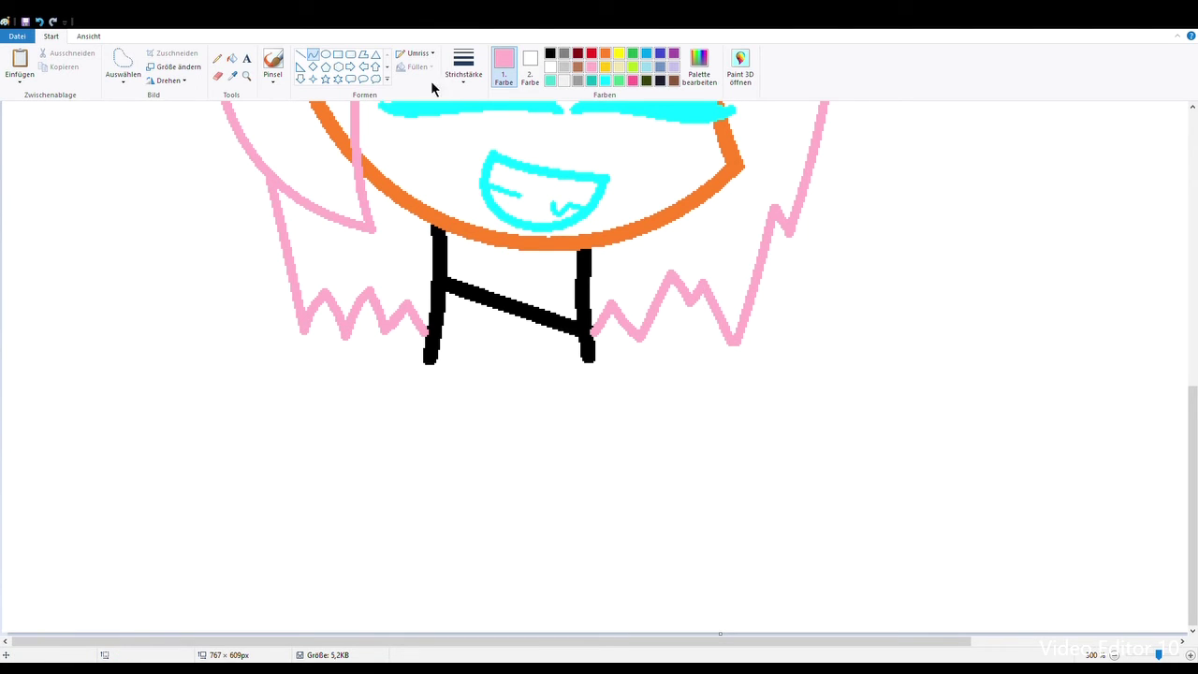
# Fill the hair on the figure's left side with light turquoise, covering the head outline inside the strand.
pyautogui.click(243, 62)
pyautogui.click(551, 80)
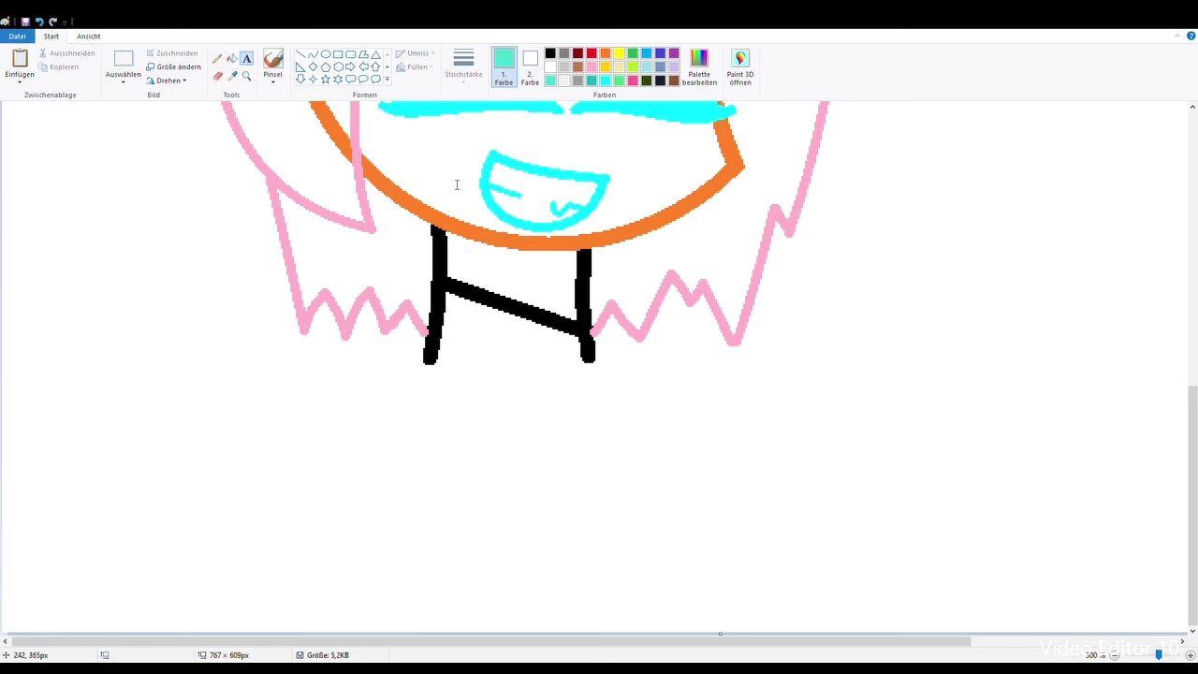
pyautogui.click(406, 199)
pyautogui.click(40, 153)
pyautogui.click(231, 58)
pyautogui.click(354, 231)
pyautogui.click(355, 225)
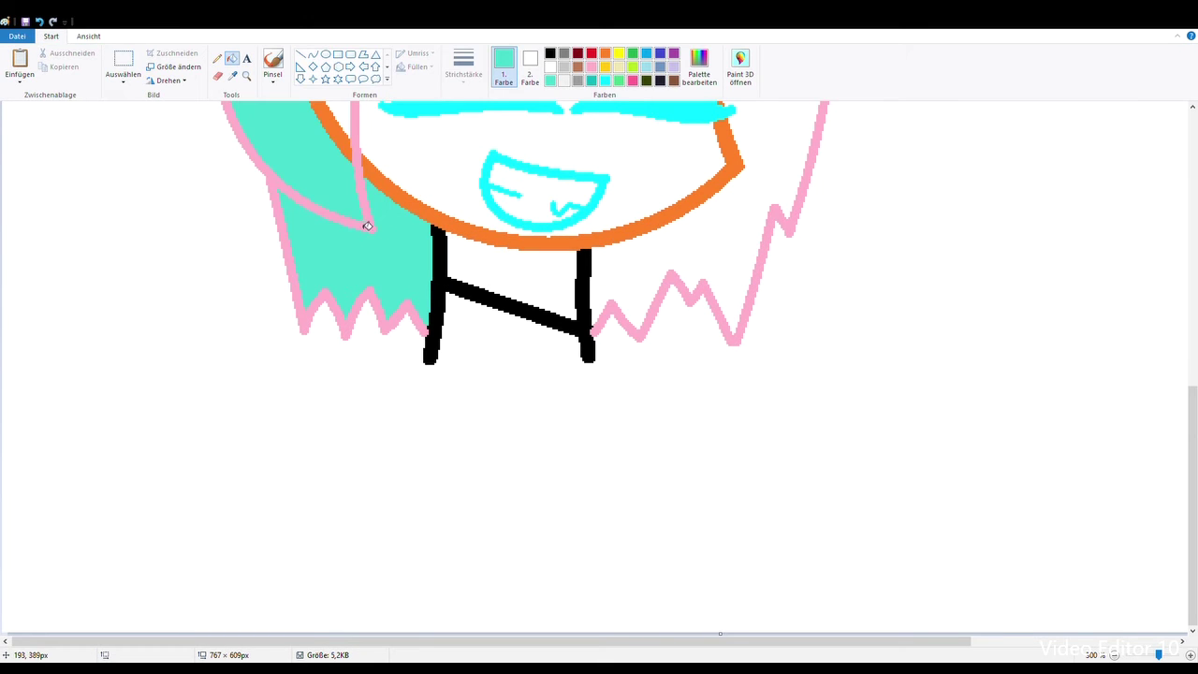
pyautogui.scroll(3, 383, 220)
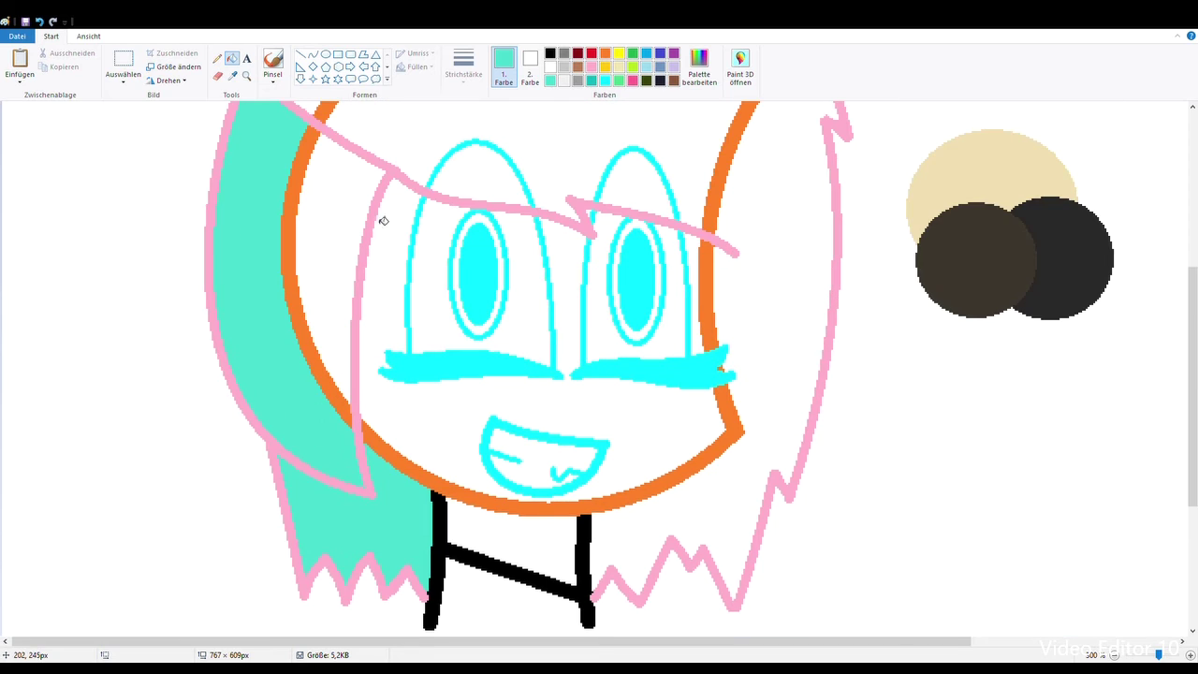
pyautogui.click(292, 297)
pyautogui.click(323, 274)
# Fill the fringe, the head and eye parts beneath it, and the remaining hair with light turquoise.
pyautogui.scroll(2, 350, 238)
pyautogui.click(364, 323)
pyautogui.click(406, 361)
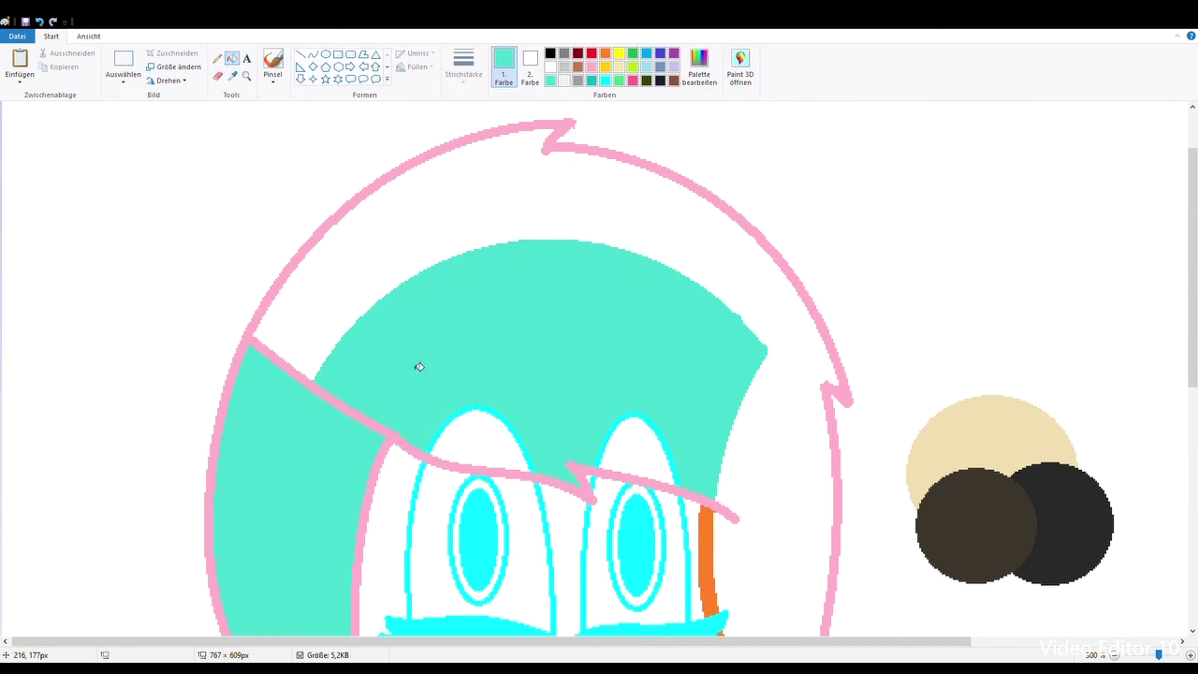
pyautogui.click(480, 437)
pyautogui.click(648, 454)
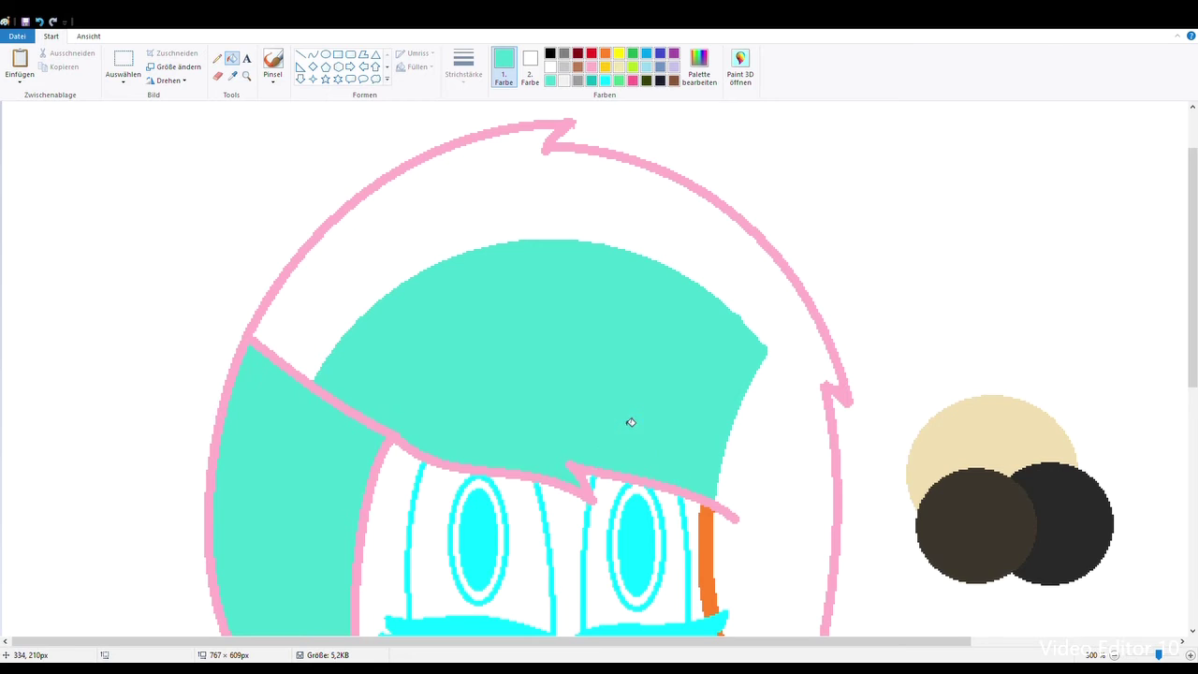
pyautogui.click(398, 206)
pyautogui.scroll(-4, 621, 243)
pyautogui.scroll(2, 711, 318)
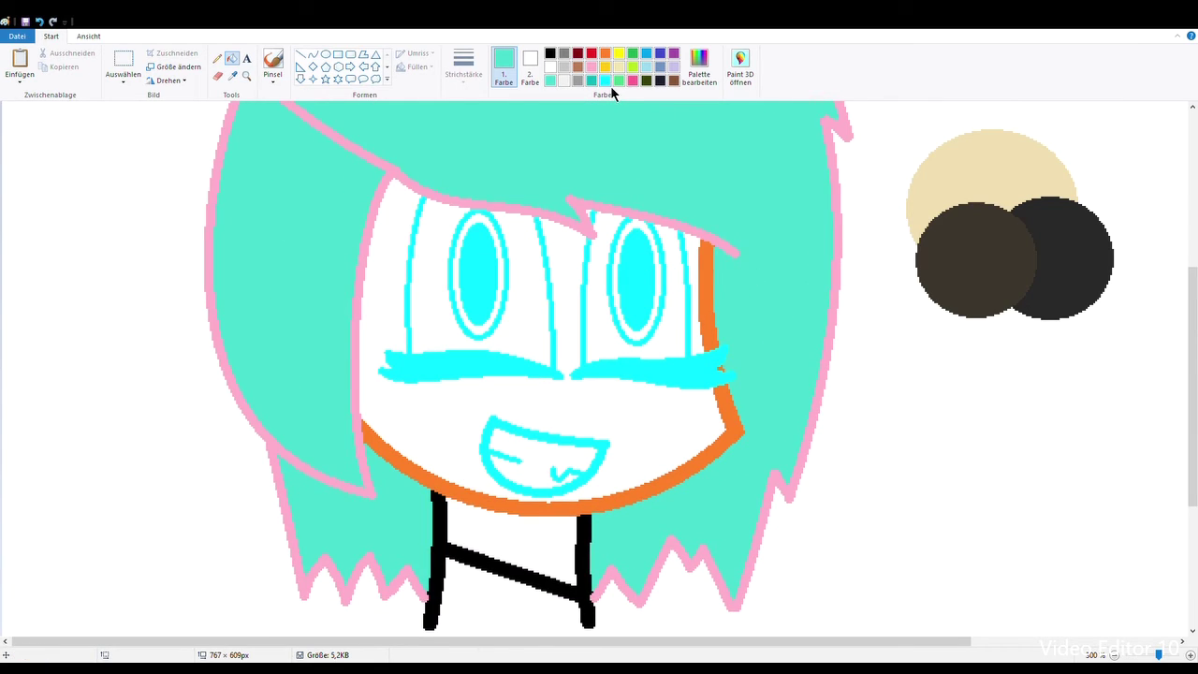
# Sample the beige from the colour swatch circle and fill the face skin areas with it.
pyautogui.click(232, 74)
pyautogui.click(998, 186)
pyautogui.click(586, 398)
pyautogui.click(700, 338)
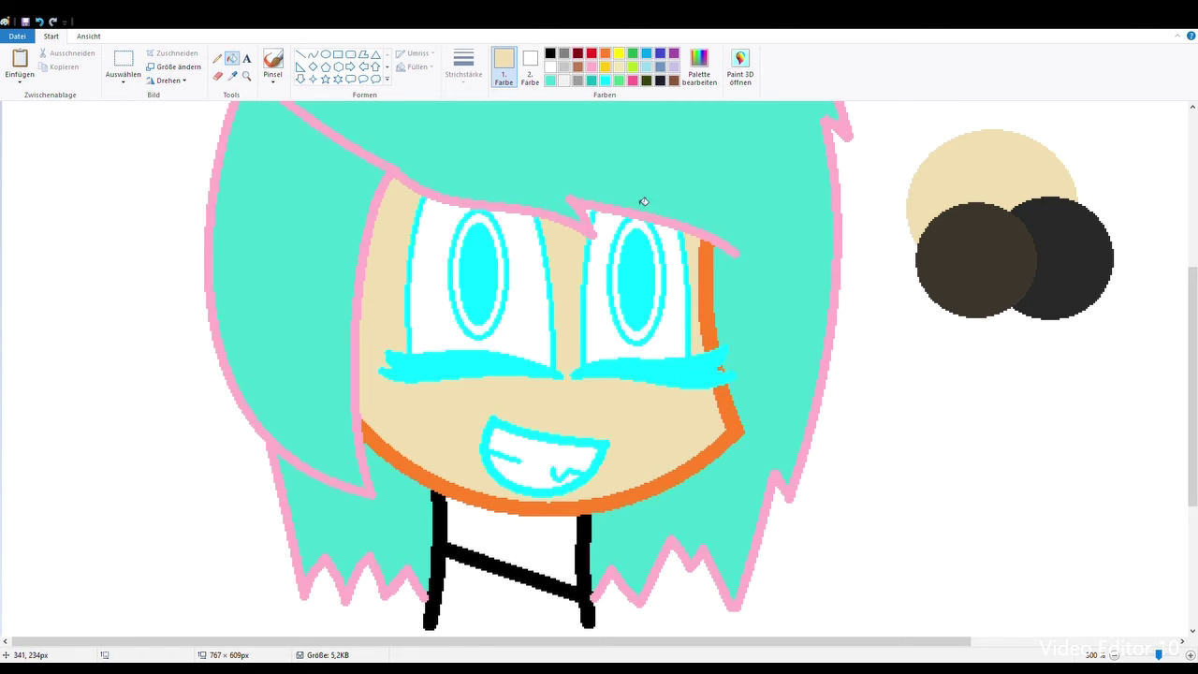
# Fill the iris rings of both eyes with dark turquoise.
pyautogui.click(591, 80)
pyautogui.click(479, 221)
pyautogui.click(630, 230)
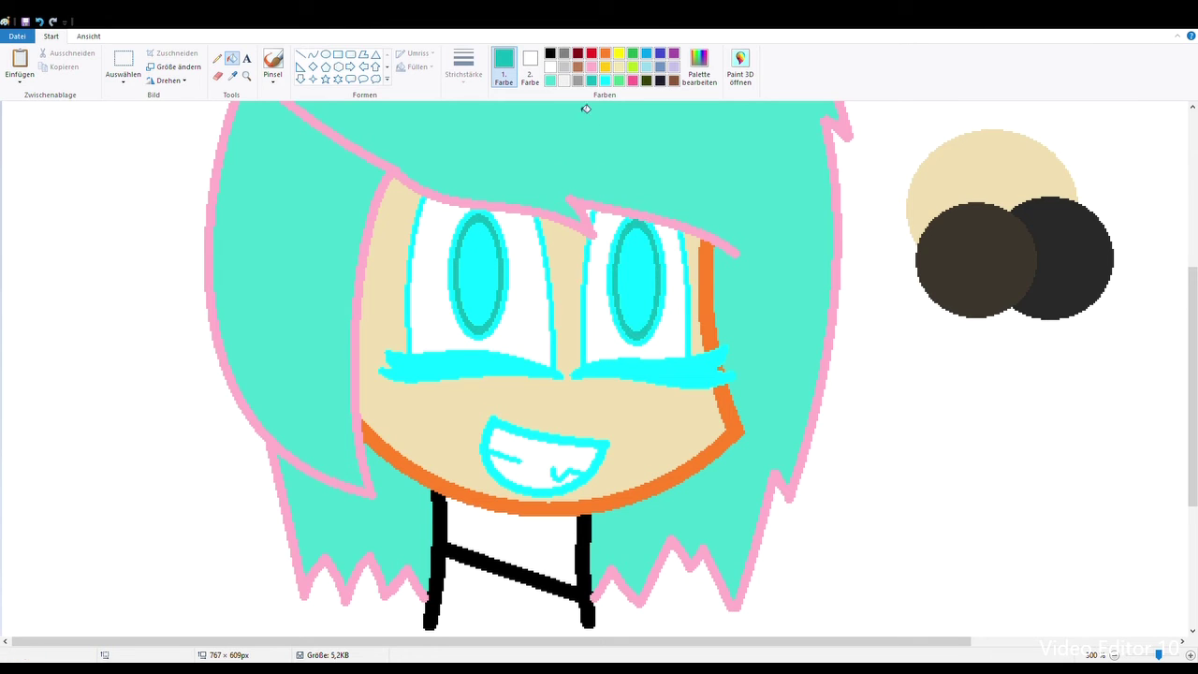
# Recolour the right eye's outline and lashes, plus both eyes' iris outlines and pupils, black.
pyautogui.click(551, 54)
pyautogui.click(587, 304)
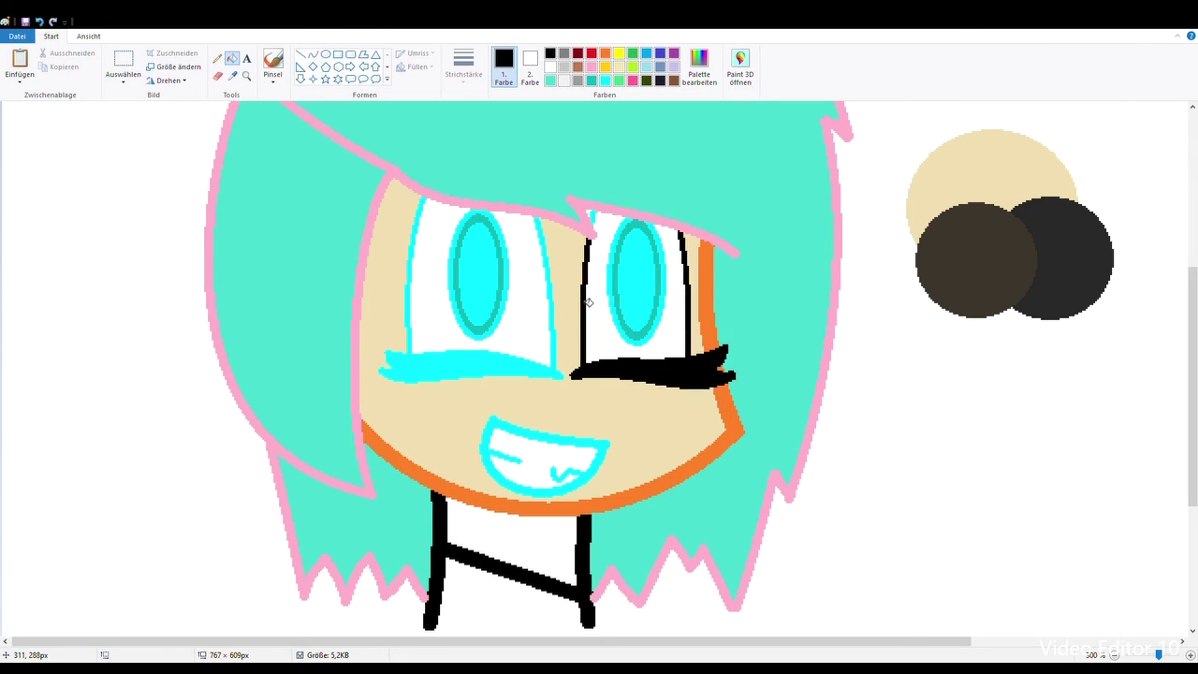
pyautogui.click(651, 251)
pyautogui.click(626, 231)
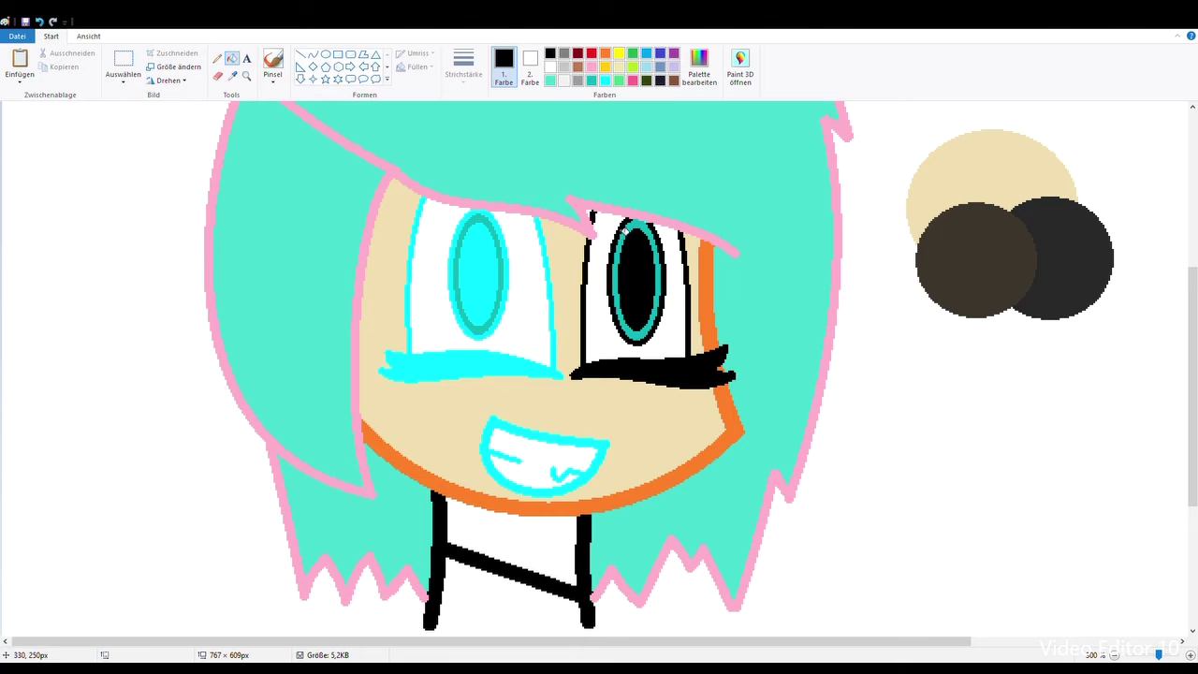
pyautogui.click(506, 249)
pyautogui.click(475, 264)
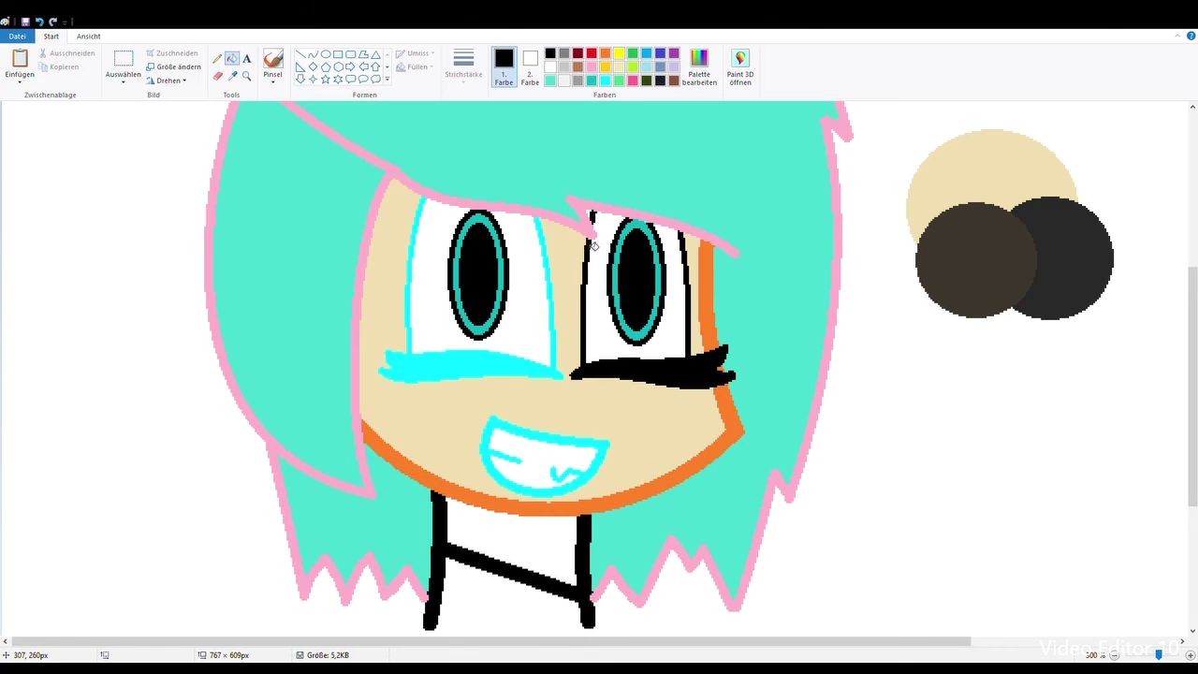
# Recolour the hair outlines, left eye outline and lashes, mouth lines and remaining orange head outline black.
pyautogui.click(647, 225)
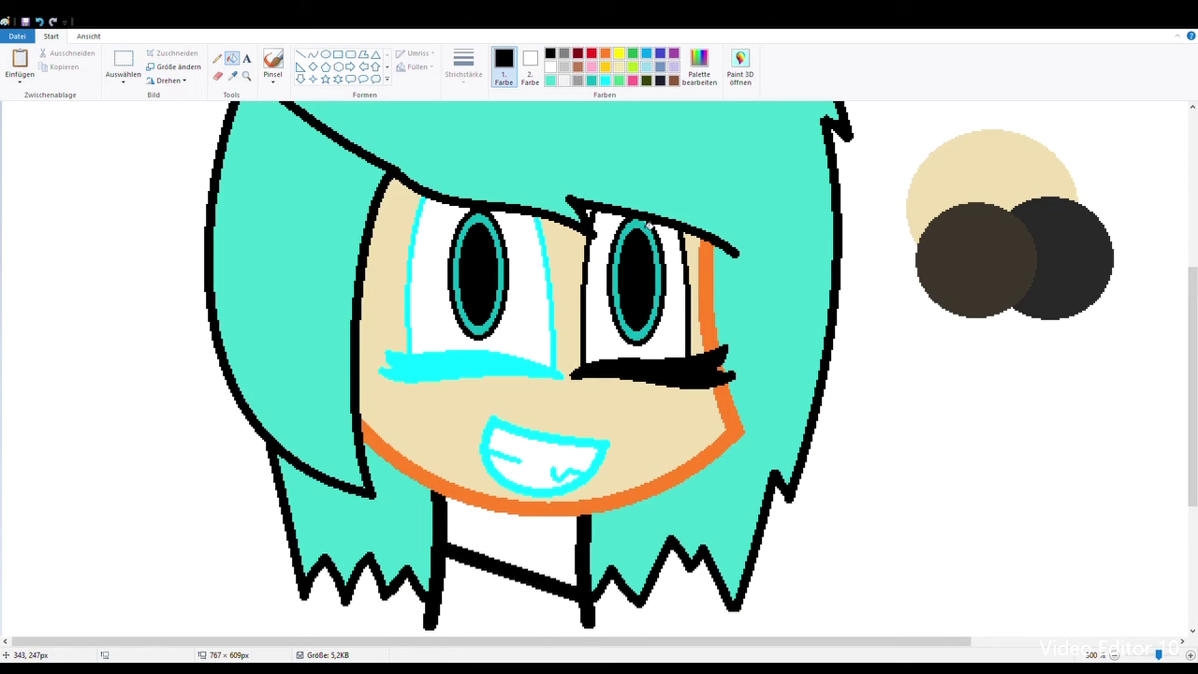
pyautogui.click(702, 319)
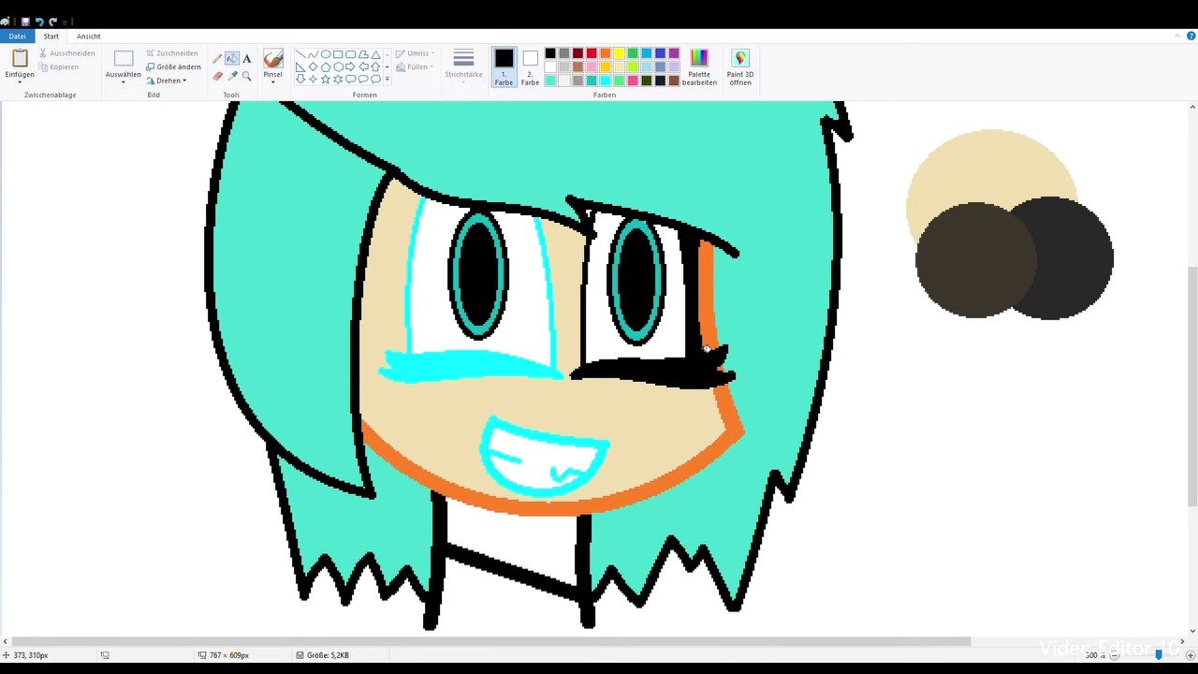
pyautogui.hotkey('ctrl', 'z')
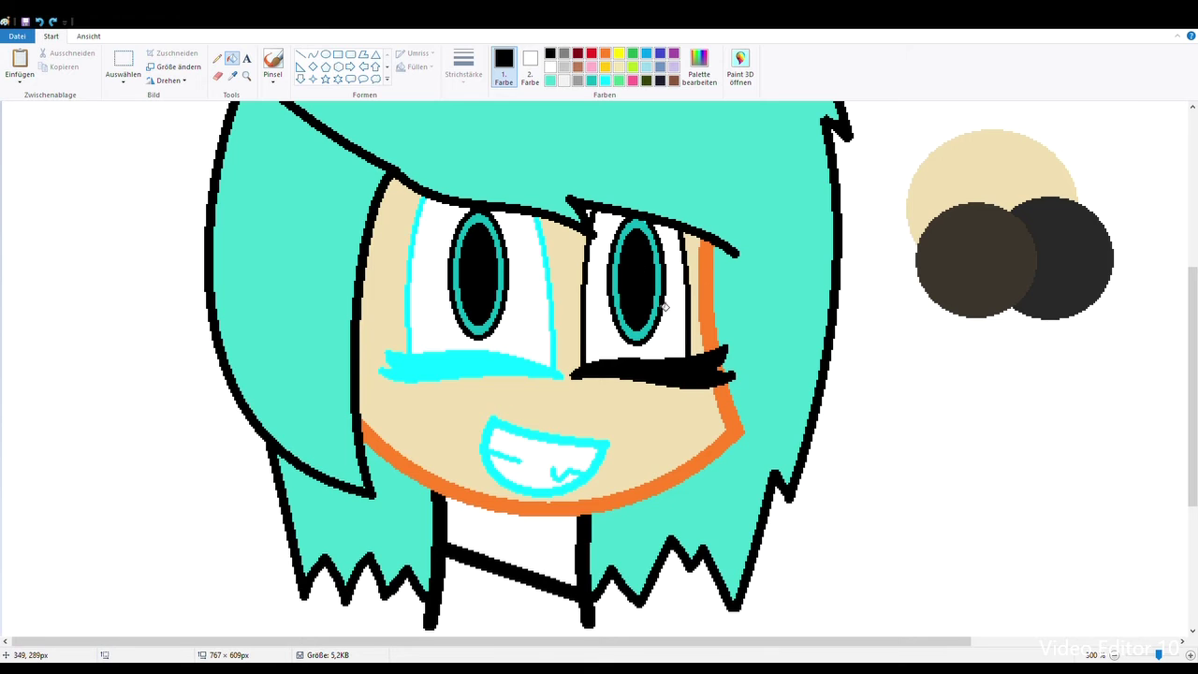
pyautogui.click(509, 367)
pyautogui.click(529, 437)
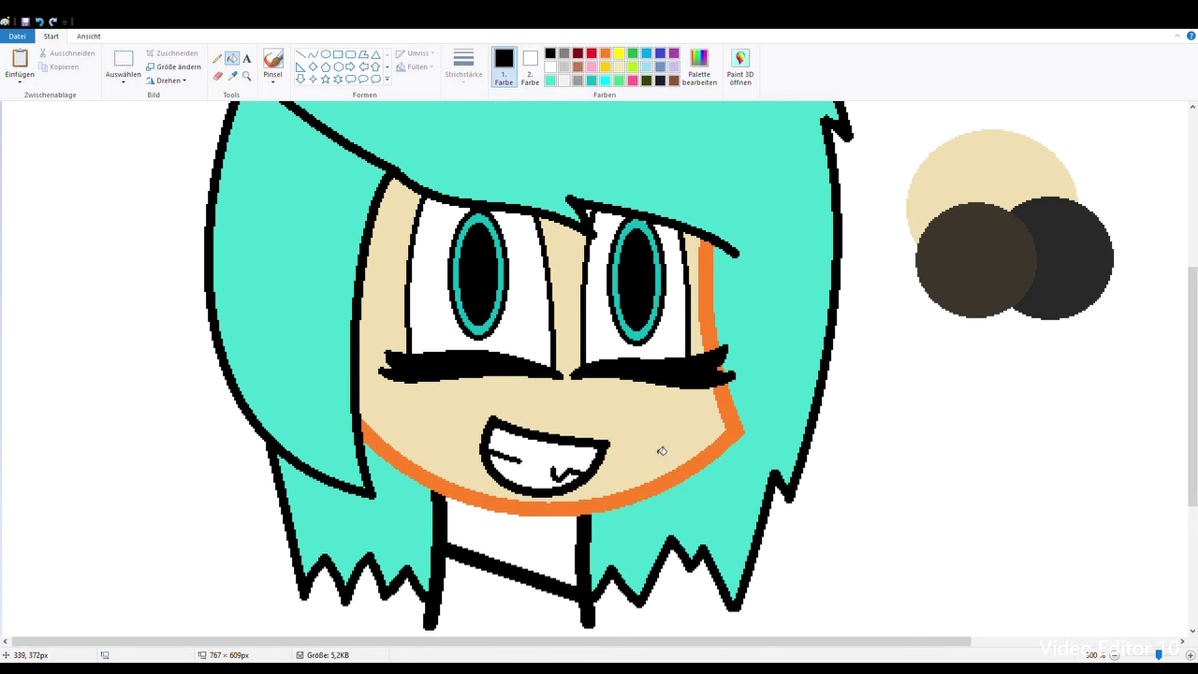
pyautogui.click(729, 376)
pyautogui.click(712, 331)
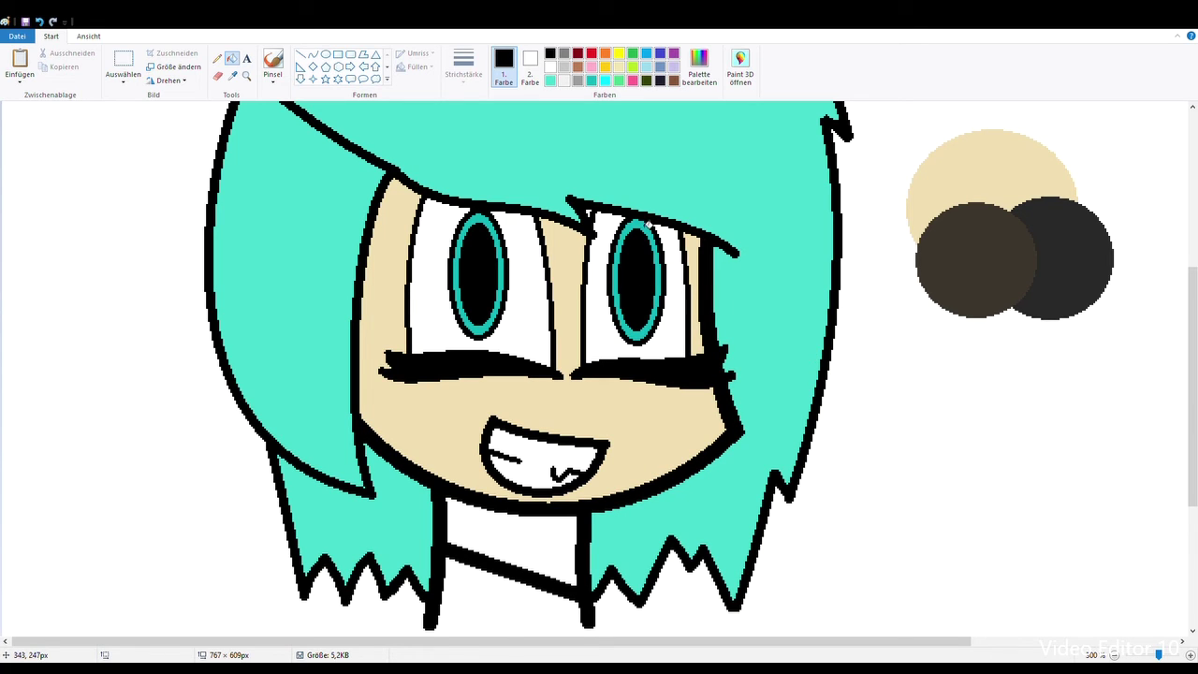
# Sample the beige swatch, close the neck's open lower end with a beige curve, and fill the lower neck with it.
pyautogui.click(234, 79)
pyautogui.click(984, 187)
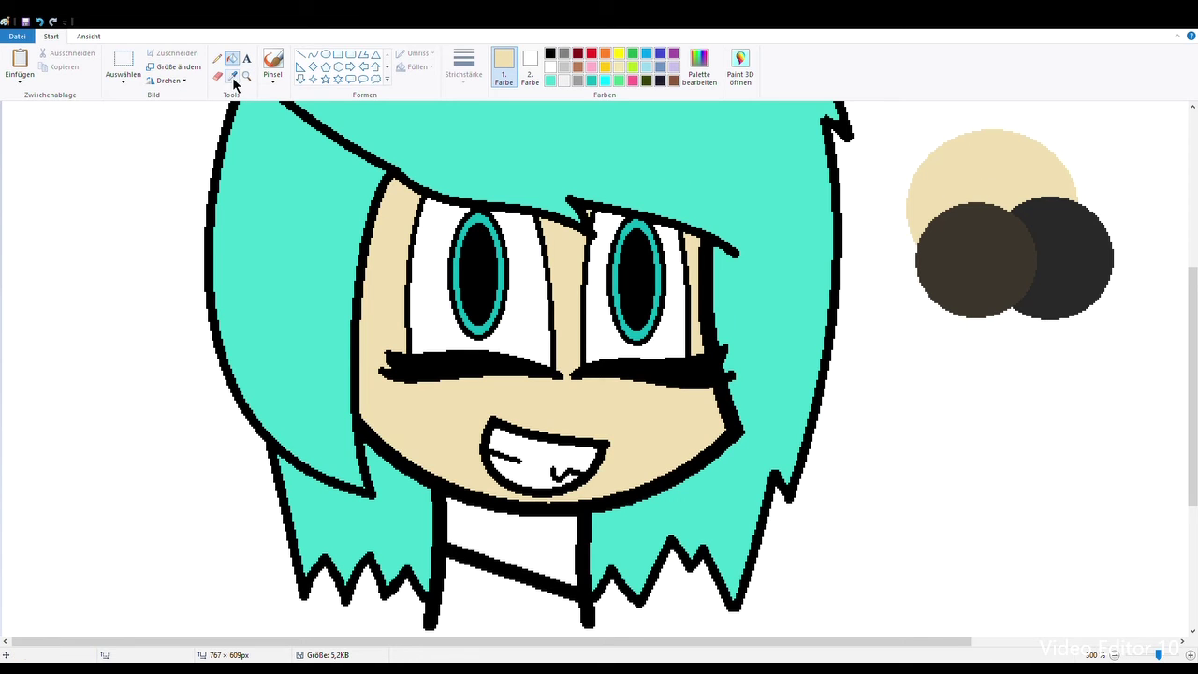
pyautogui.scroll(-3, 307, 141)
pyautogui.click(314, 56)
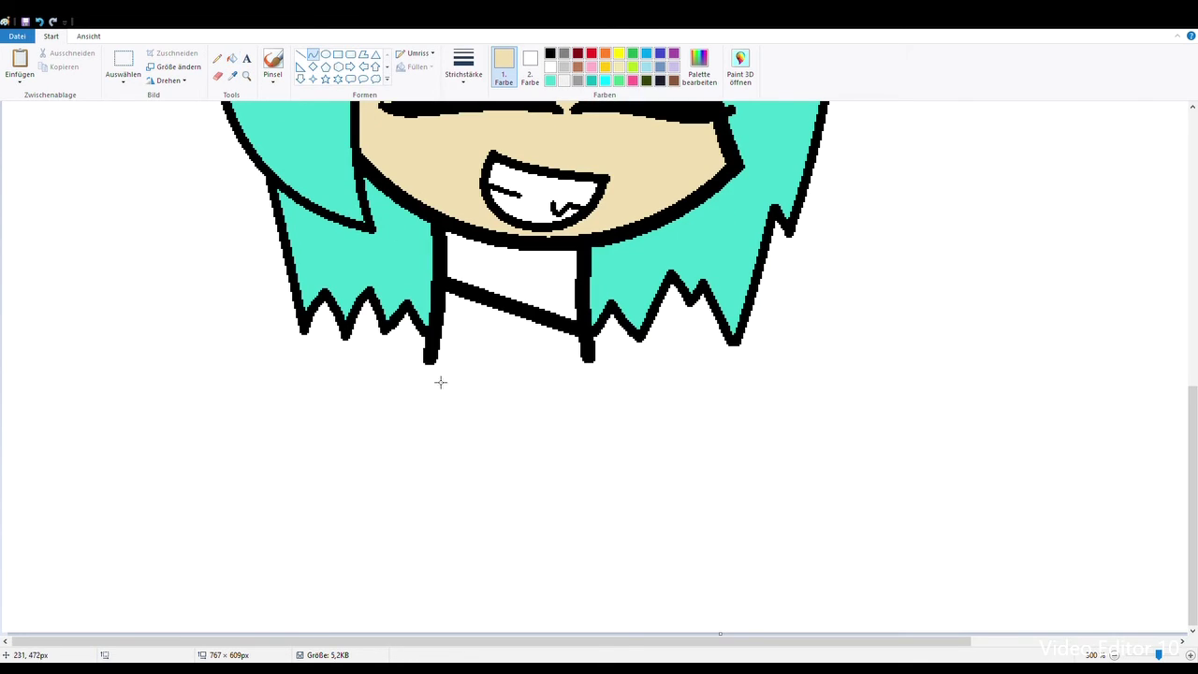
pyautogui.moveTo(430, 371)
pyautogui.mouseDown()
pyautogui.moveTo(592, 370)
pyautogui.moveTo(471, 396)
pyautogui.mouseUp()
pyautogui.click(548, 388)
pyautogui.click(233, 60)
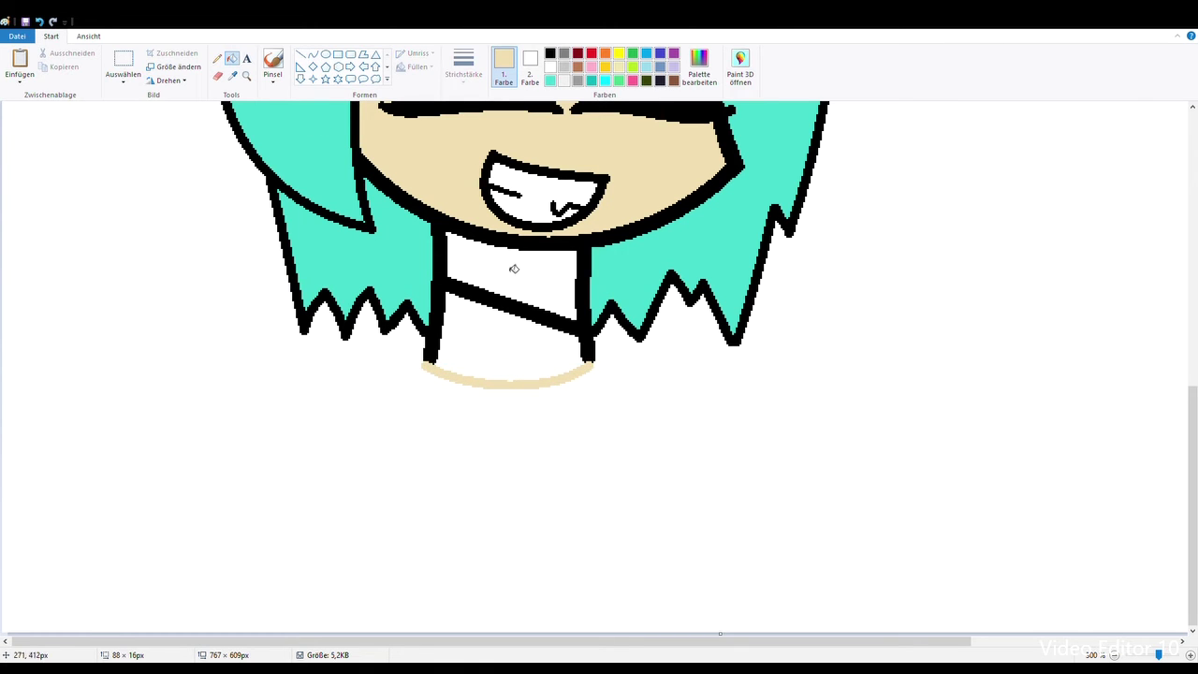
pyautogui.click(535, 330)
# Sample the dark brown swatch, separate the diagonal neck line's ends from the neck outline with the Pencil, and fill the upper neck shadow brown.
pyautogui.click(232, 75)
pyautogui.scroll(5, 913, 251)
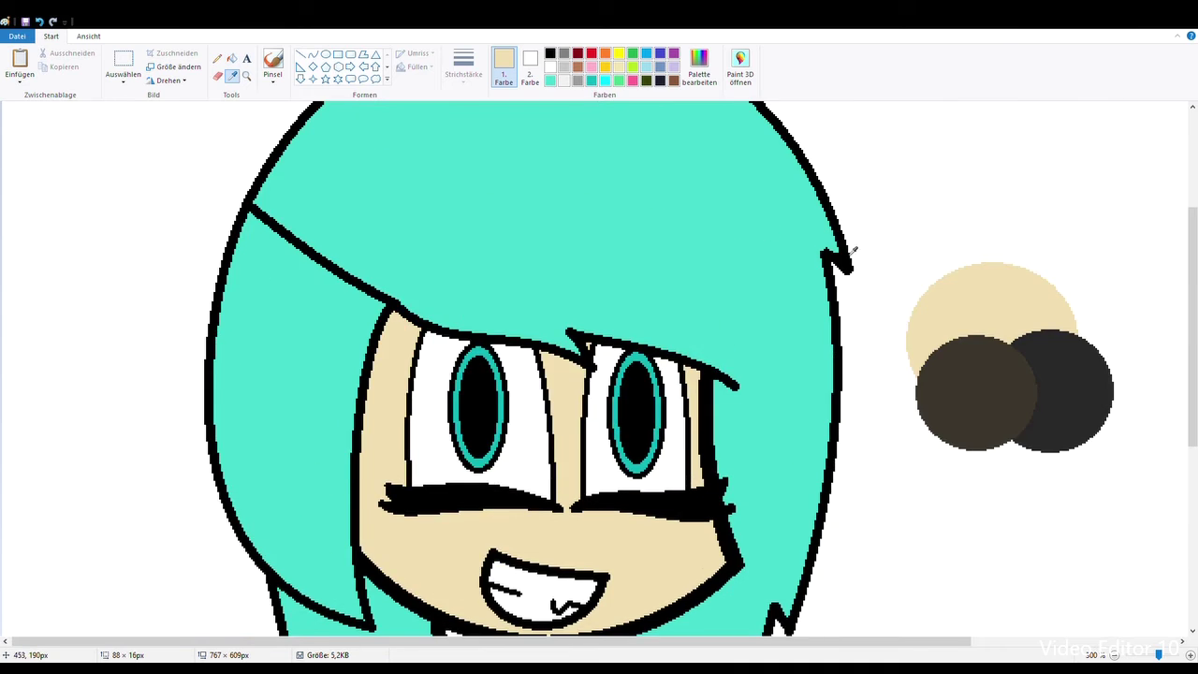
pyautogui.scroll(-2, 913, 251)
pyautogui.click(982, 255)
pyautogui.click(246, 75)
pyautogui.click(730, 534)
pyautogui.click(253, 187)
pyautogui.click(281, 291)
pyautogui.click(271, 379)
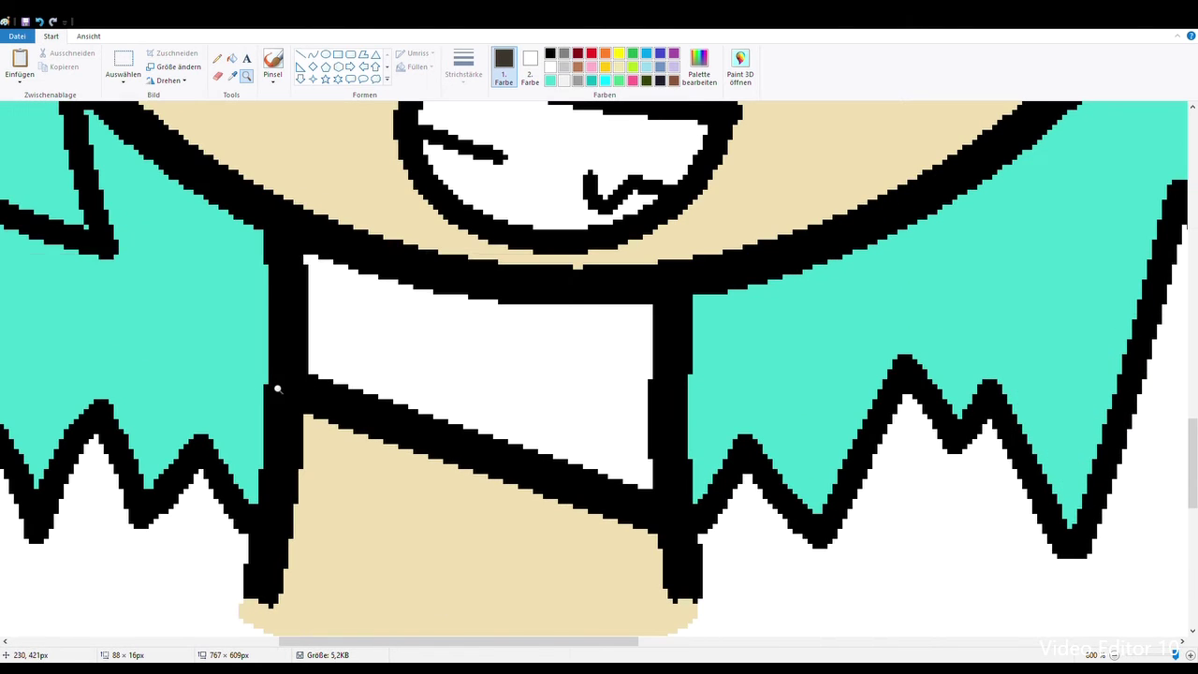
pyautogui.click(217, 58)
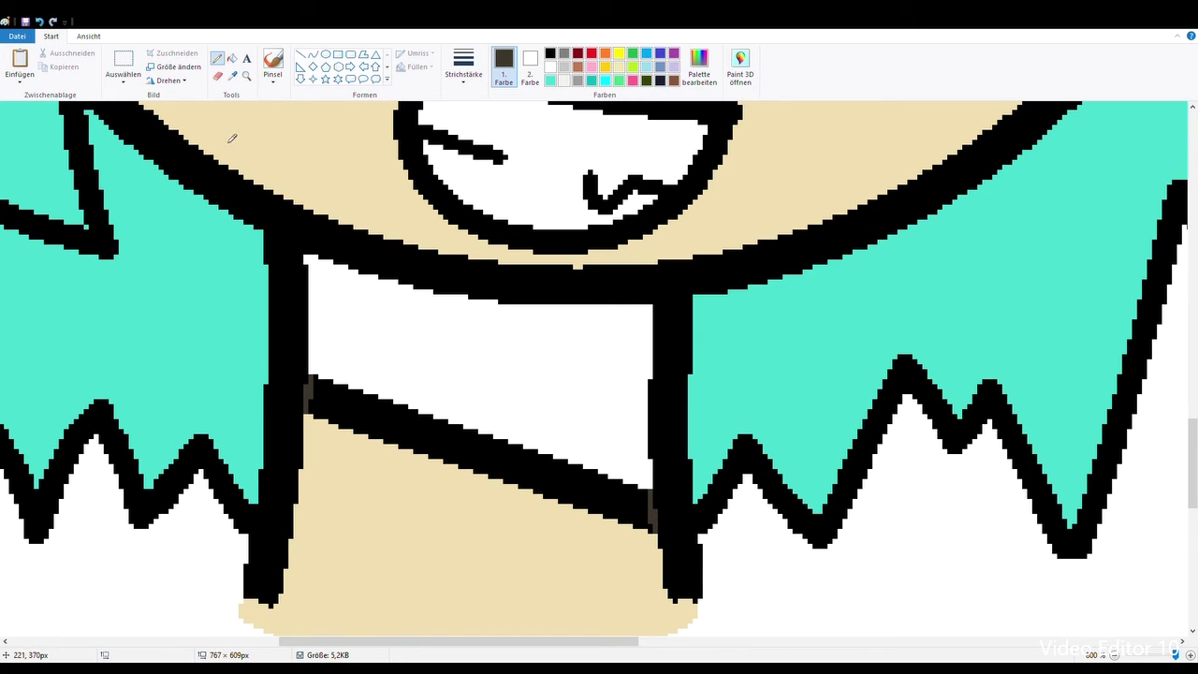
pyautogui.click(232, 58)
pyautogui.click(355, 290)
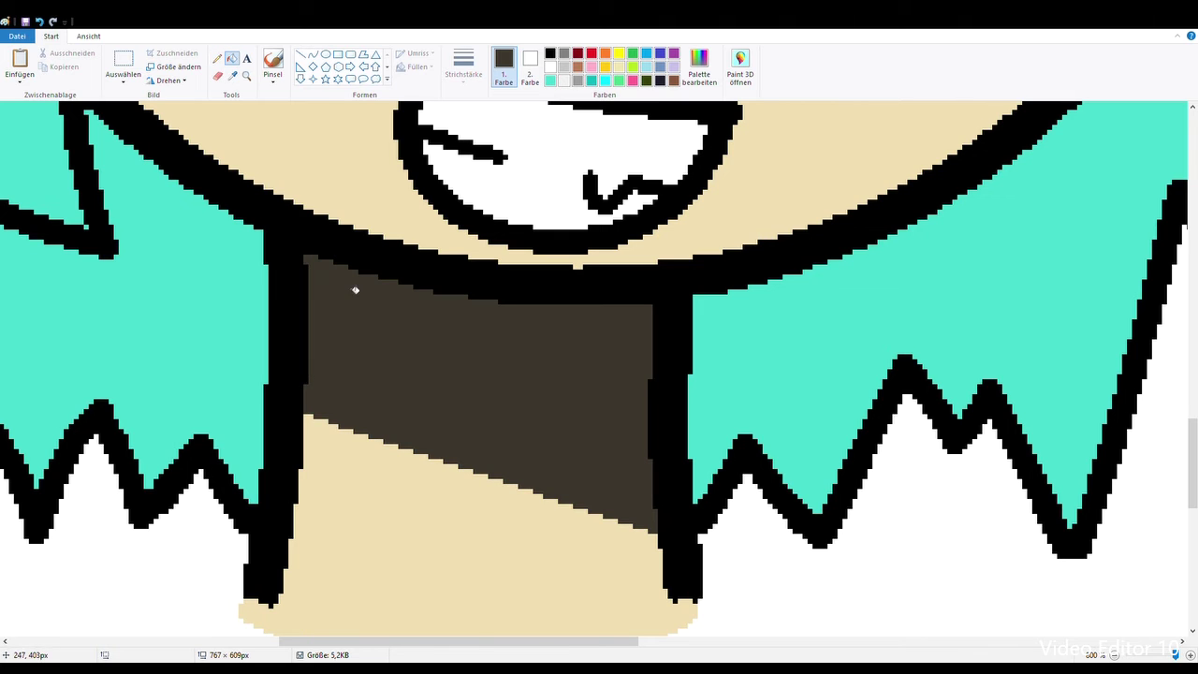
# Mark dividing lines across both iris rings with the Pencil in bright cyan and fill the rings' lower halves with it.
pyautogui.click(246, 76)
pyautogui.rightClick(425, 291)
pyautogui.rightClick(423, 290)
pyautogui.rightClick(421, 291)
pyautogui.rightClick(421, 289)
pyautogui.rightClick(420, 290)
pyautogui.rightClick(415, 286)
pyautogui.rightClick(410, 282)
pyautogui.click(369, 249)
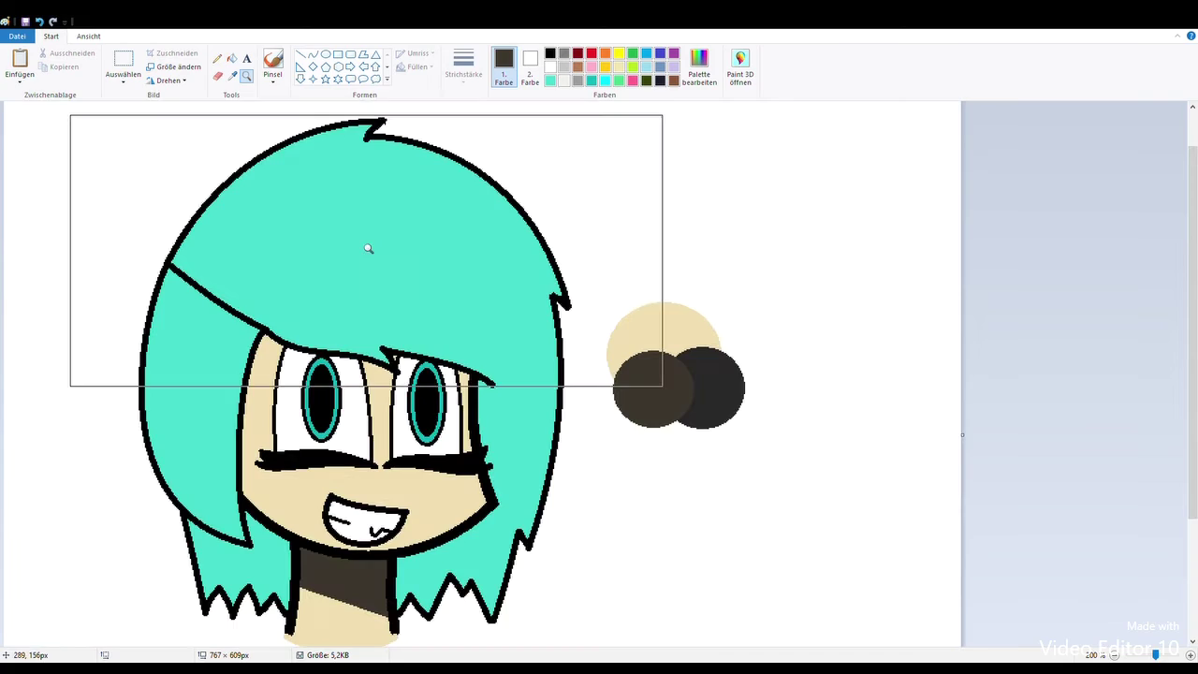
pyautogui.click(452, 351)
pyautogui.click(254, 262)
pyautogui.click(299, 321)
pyautogui.click(218, 58)
pyautogui.click(605, 80)
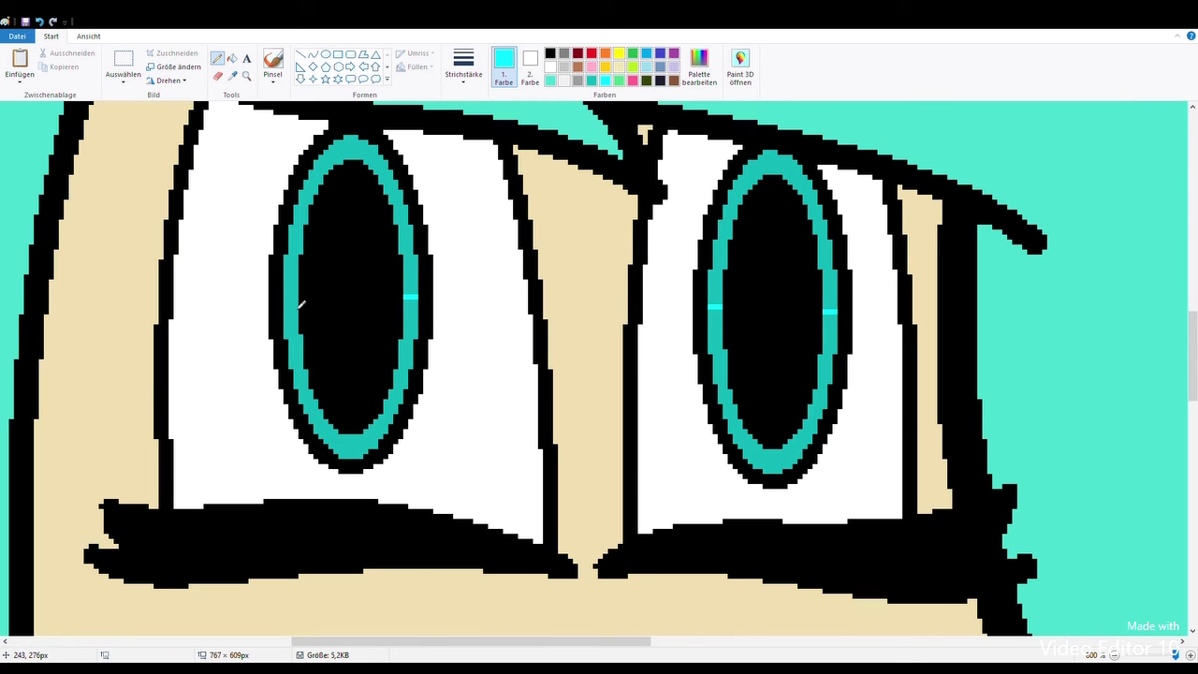
pyautogui.click(232, 58)
pyautogui.click(291, 317)
pyautogui.click(728, 311)
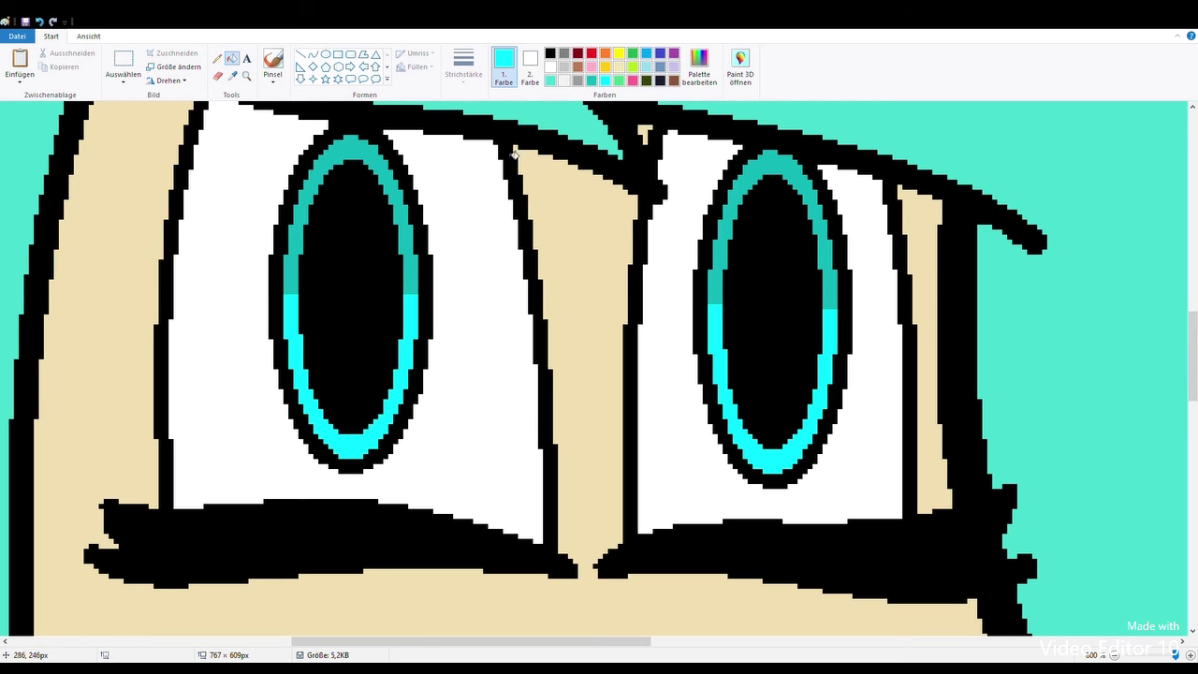
# Draw two roughly horizontal light grey lines across the neck with the Curve tool as the edges of a choker.
pyautogui.click(246, 75)
pyautogui.rightClick(373, 180)
pyautogui.rightClick(374, 180)
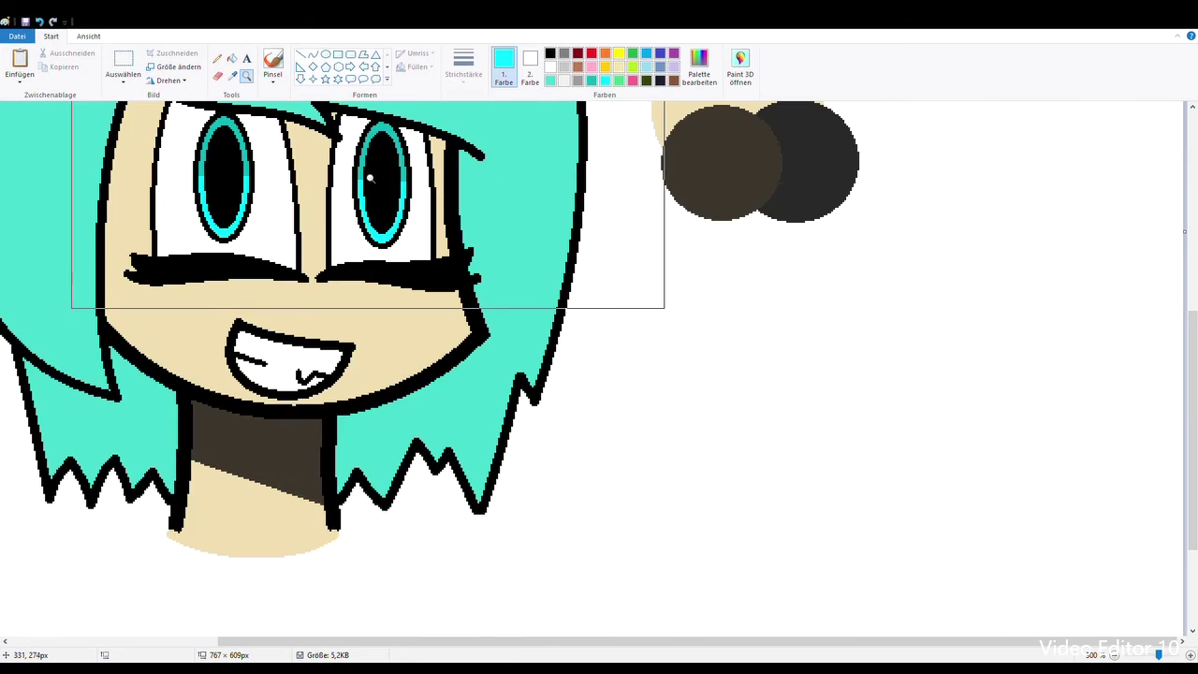
pyautogui.rightClick(370, 178)
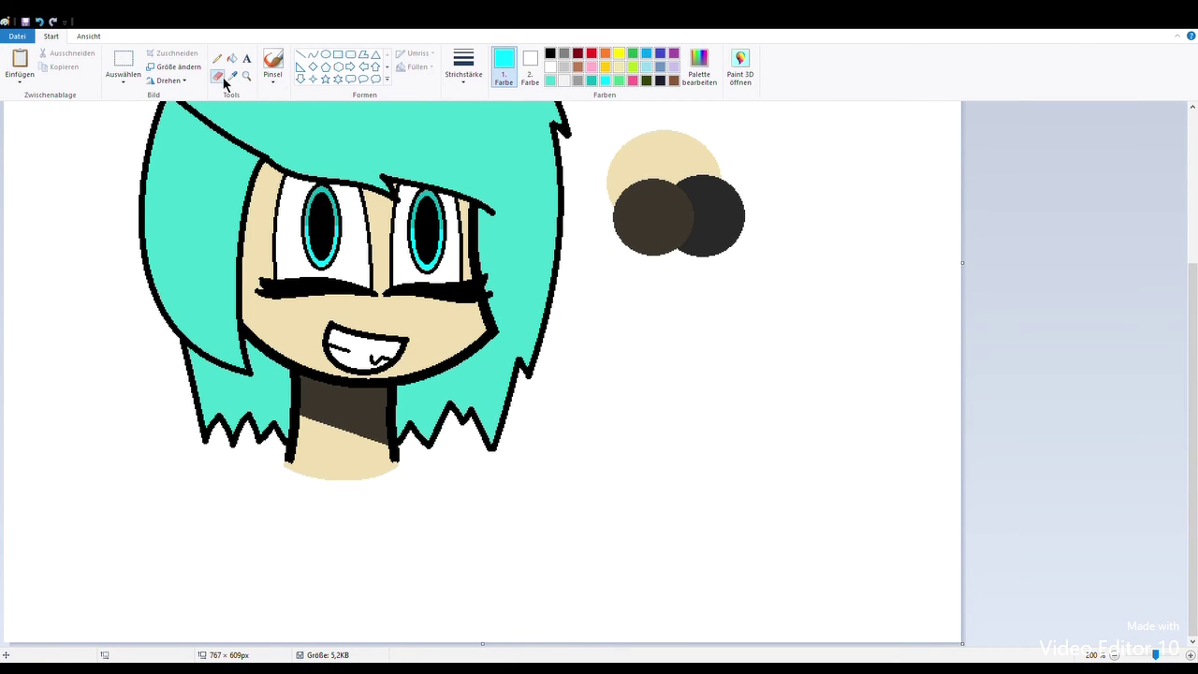
pyautogui.click(313, 55)
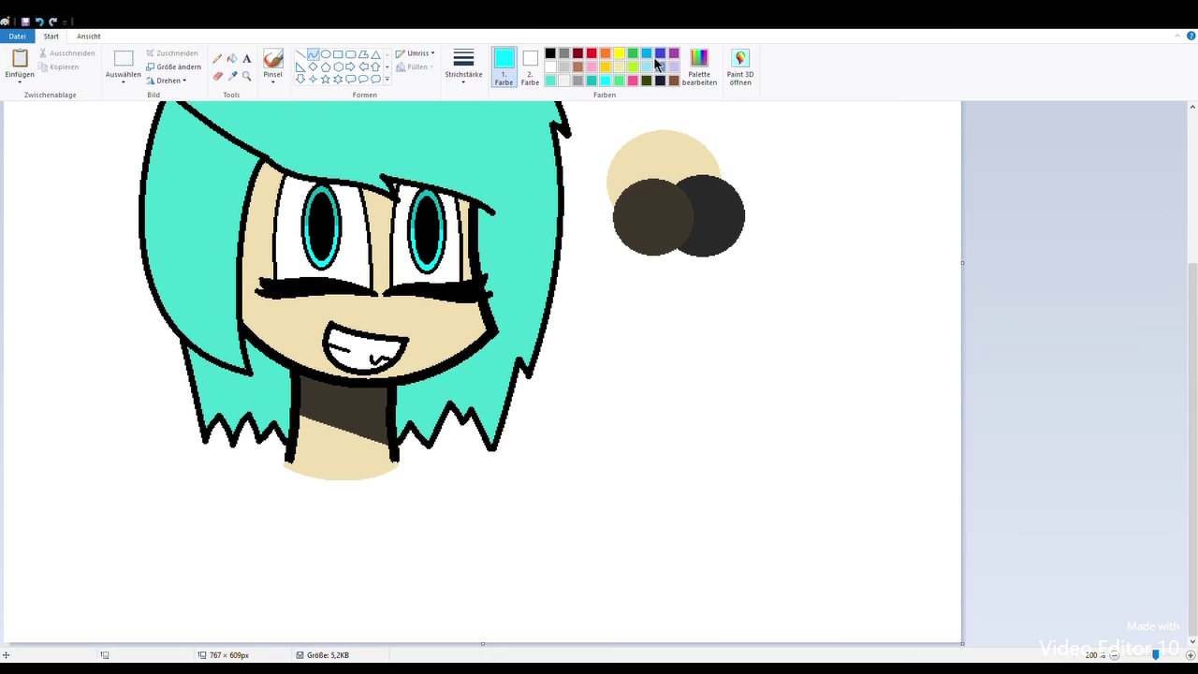
pyautogui.click(549, 67)
pyautogui.click(551, 54)
pyautogui.click(246, 76)
pyautogui.click(338, 382)
pyautogui.click(344, 356)
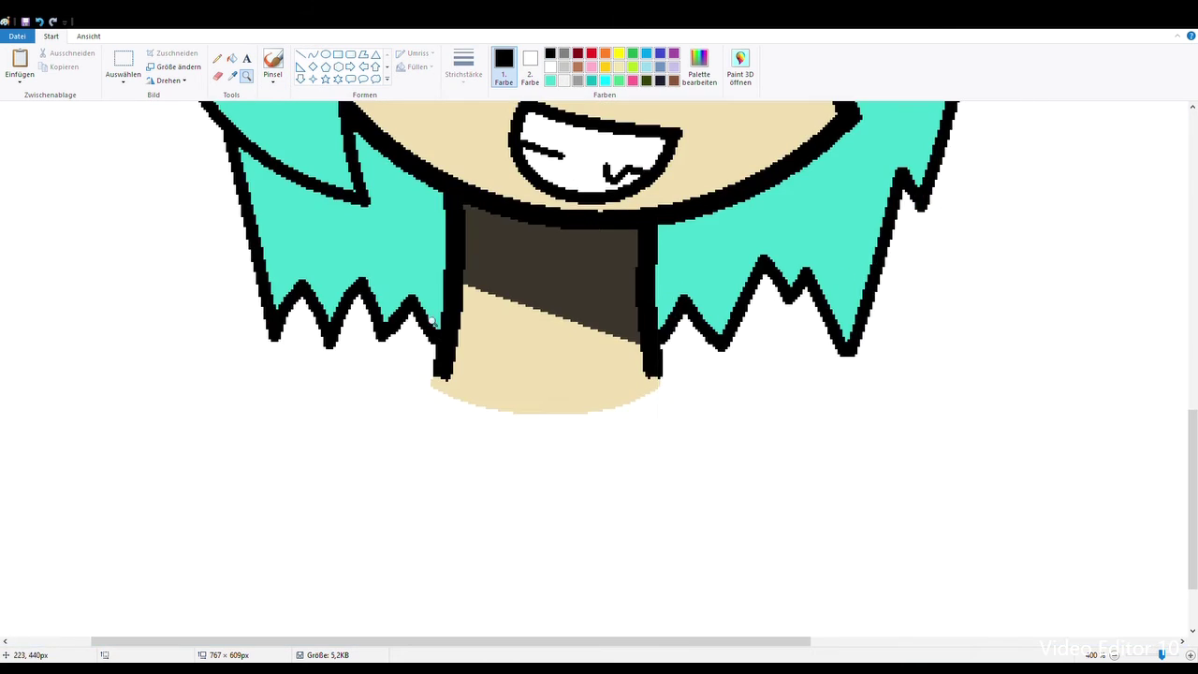
pyautogui.click(498, 274)
pyautogui.click(498, 274)
pyautogui.click(214, 253)
pyautogui.click(563, 68)
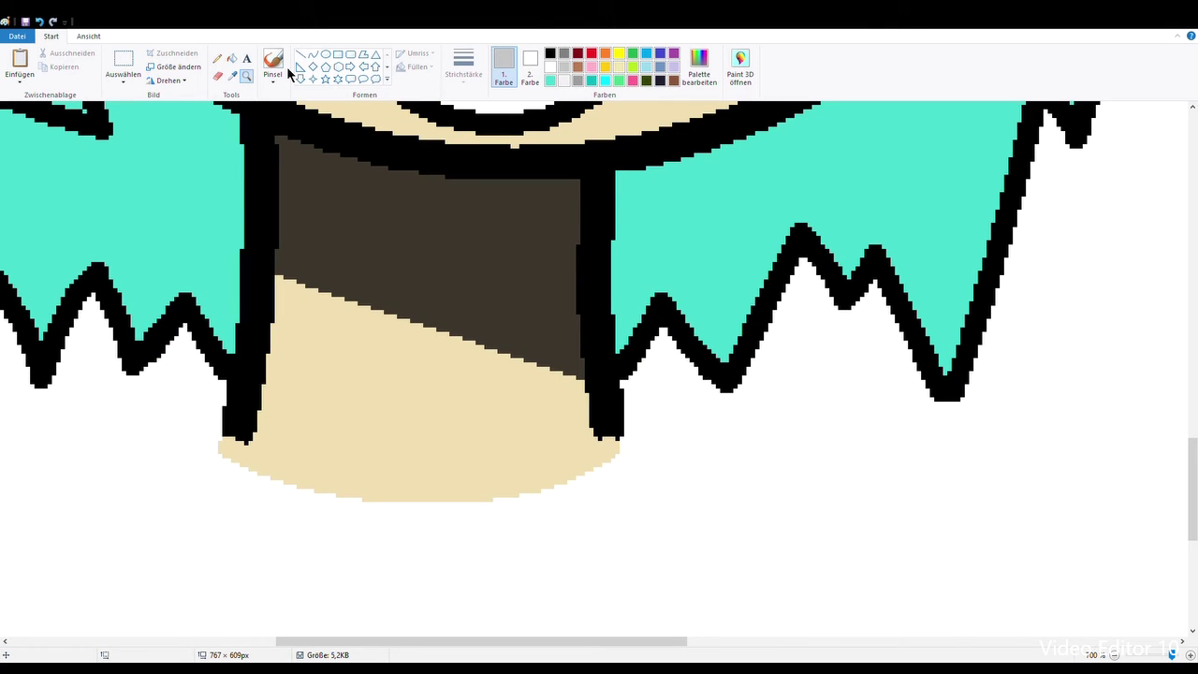
pyautogui.click(313, 55)
pyautogui.moveTo(261, 269); pyautogui.dragTo(586, 278)
pyautogui.moveTo(249, 343); pyautogui.dragTo(604, 351)
pyautogui.click(424, 352)
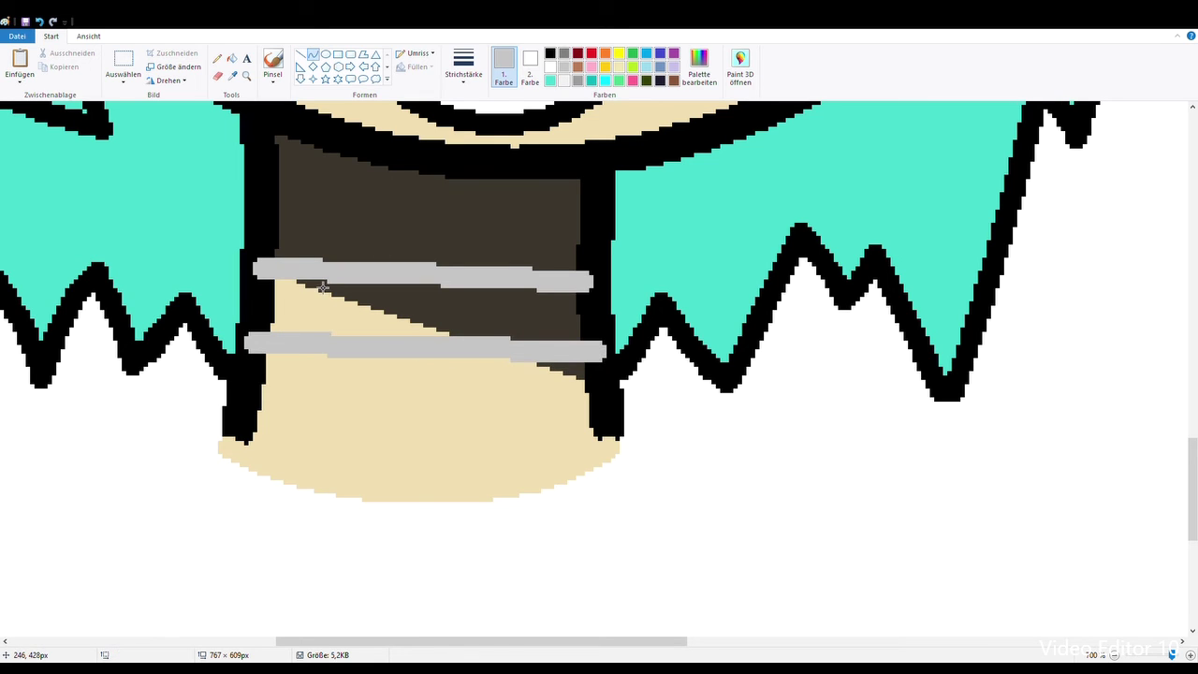
# Draw a light grey zigzag between the choker's two edge lines and fill the gaps with white.
pyautogui.moveTo(266, 340)
pyautogui.mouseDown()
pyautogui.moveTo(344, 281)
pyautogui.moveTo(330, 285)
pyautogui.moveTo(418, 357)
pyautogui.moveTo(404, 347)
pyautogui.moveTo(462, 286)
pyautogui.moveTo(527, 339)
pyautogui.moveTo(571, 283)
pyautogui.mouseUp()
pyautogui.click(462, 328)
pyautogui.click(232, 58)
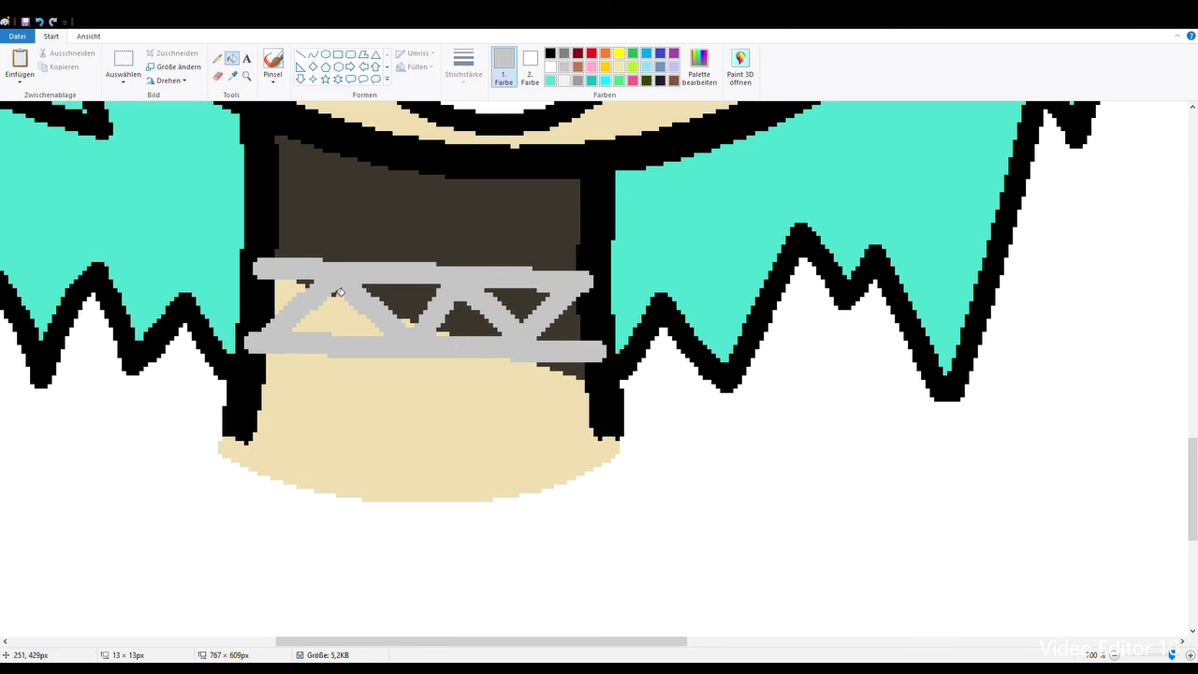
pyautogui.rightClick(336, 324)
pyautogui.rightClick(296, 294)
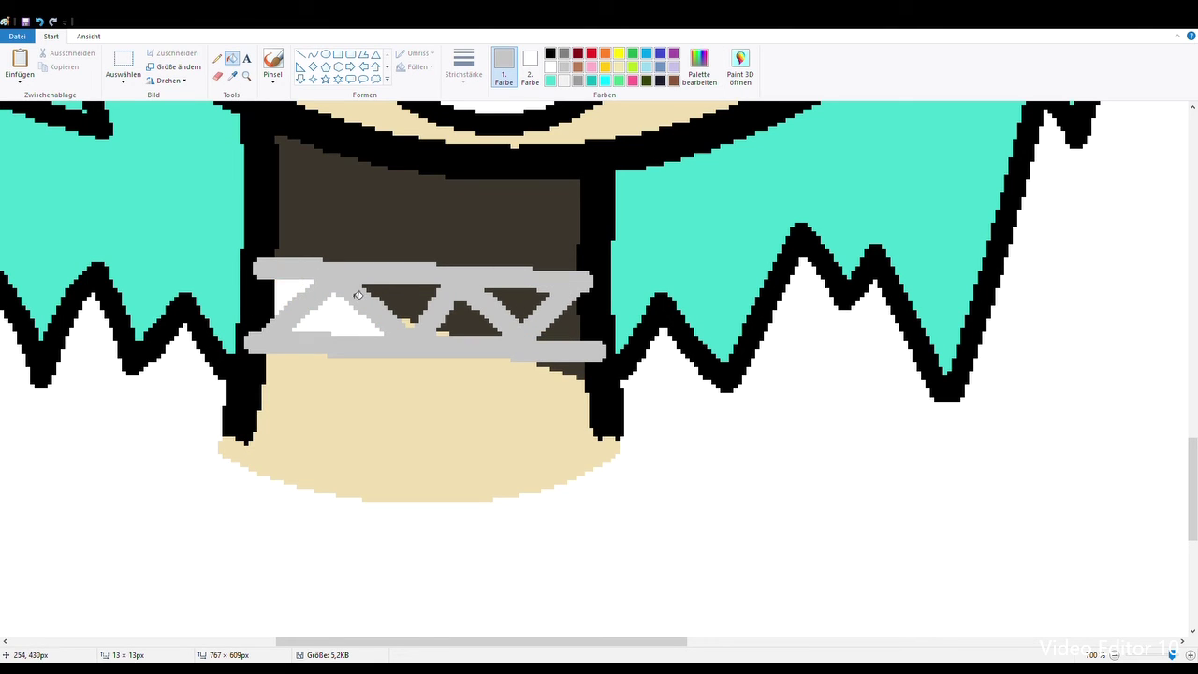
pyautogui.click(450, 329)
pyautogui.click(521, 308)
pyautogui.click(562, 322)
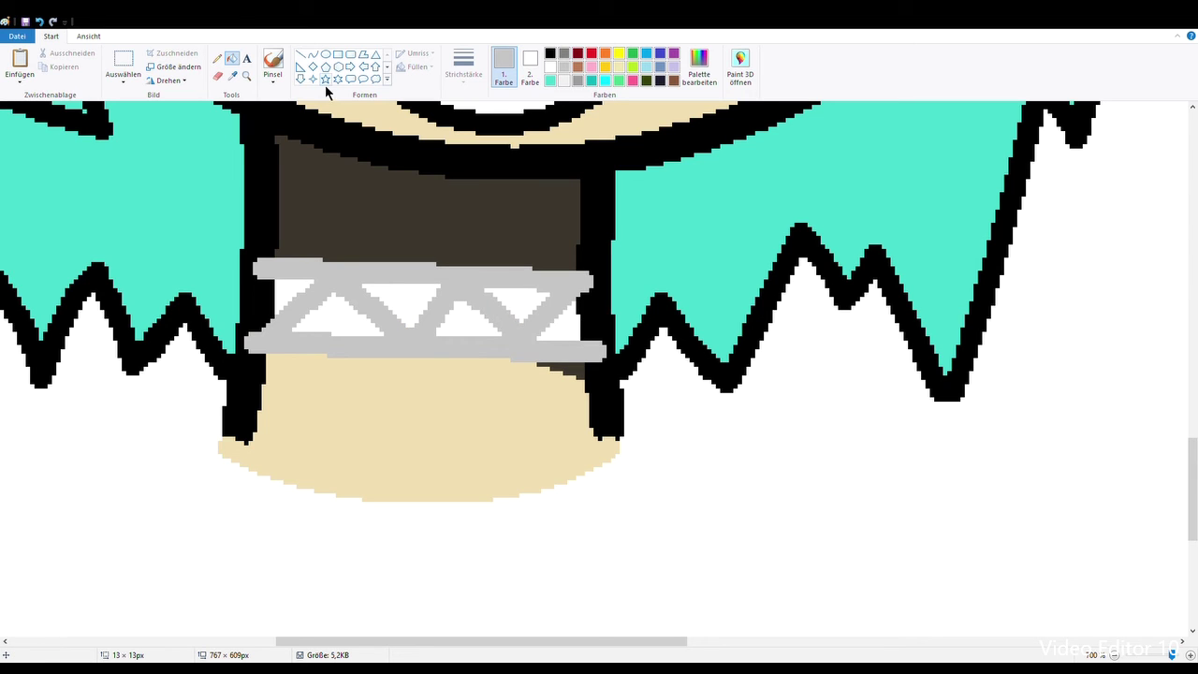
# Sample the dark grey swatch circle and fill the choker's white gaps with it, undoing the stray fill of the grey lines.
pyautogui.click(247, 77)
pyautogui.rightClick(250, 106)
pyautogui.rightClick(250, 105)
pyautogui.rightClick(250, 106)
pyautogui.click(235, 80)
pyautogui.scroll(3, 780, 280)
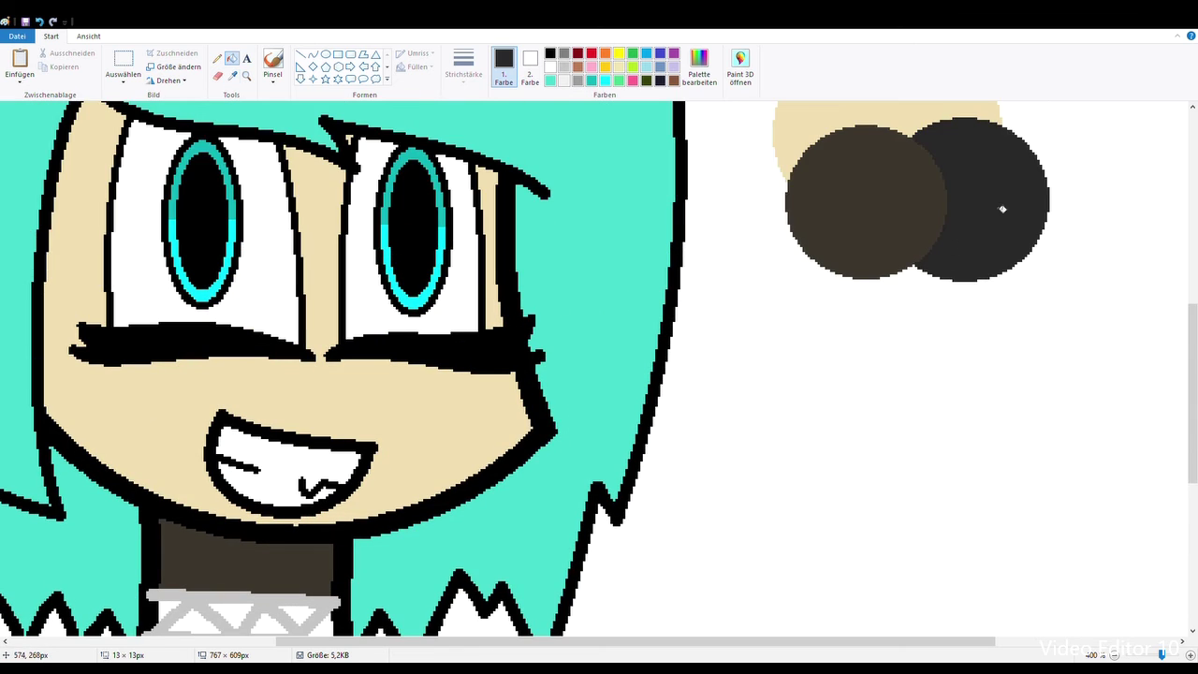
pyautogui.click(1005, 207)
pyautogui.scroll(-3, 378, 376)
pyautogui.click(267, 496)
pyautogui.click(232, 480)
pyautogui.click(197, 492)
pyautogui.click(183, 479)
pyautogui.click(312, 484)
pyautogui.click(321, 503)
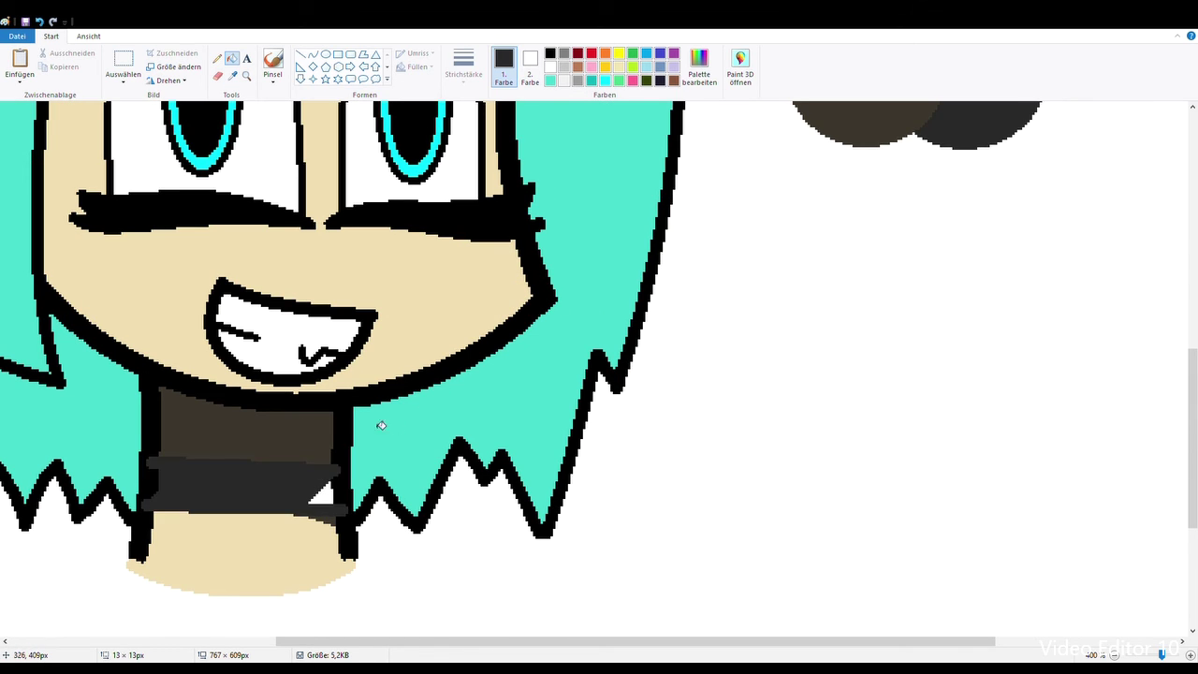
pyautogui.click(39, 20)
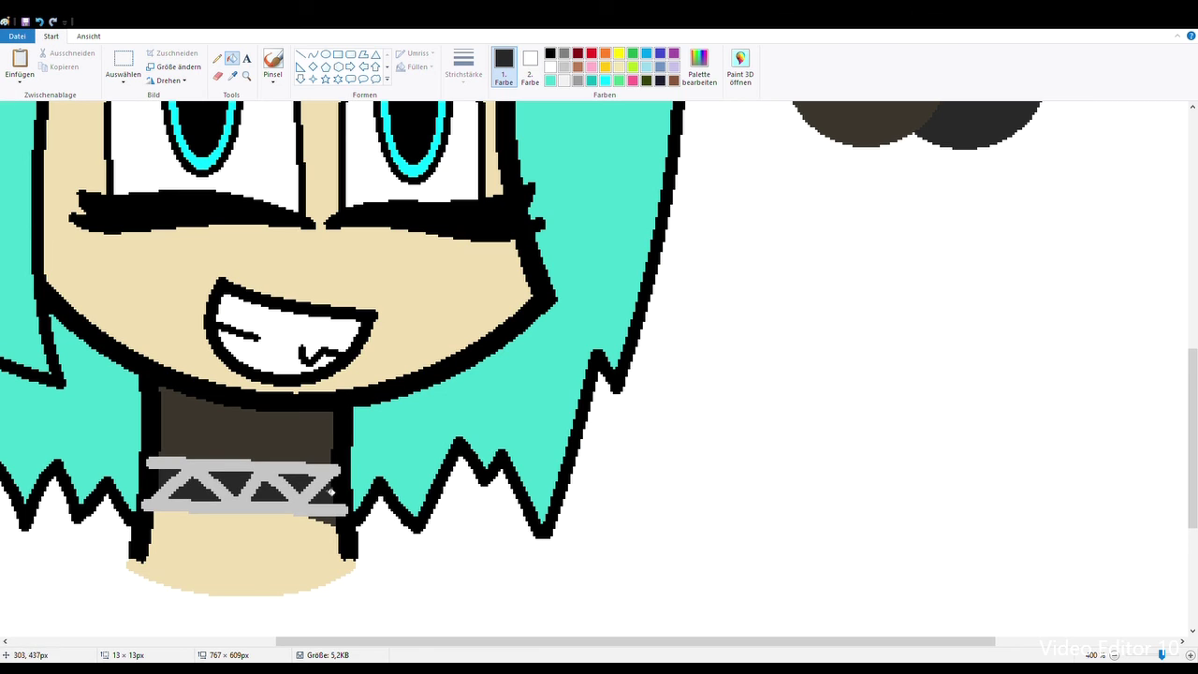
# Fill the choker's grey edge lines and zigzag with black.
pyautogui.click(551, 54)
pyautogui.click(347, 481)
pyautogui.scroll(-4, 260, 147)
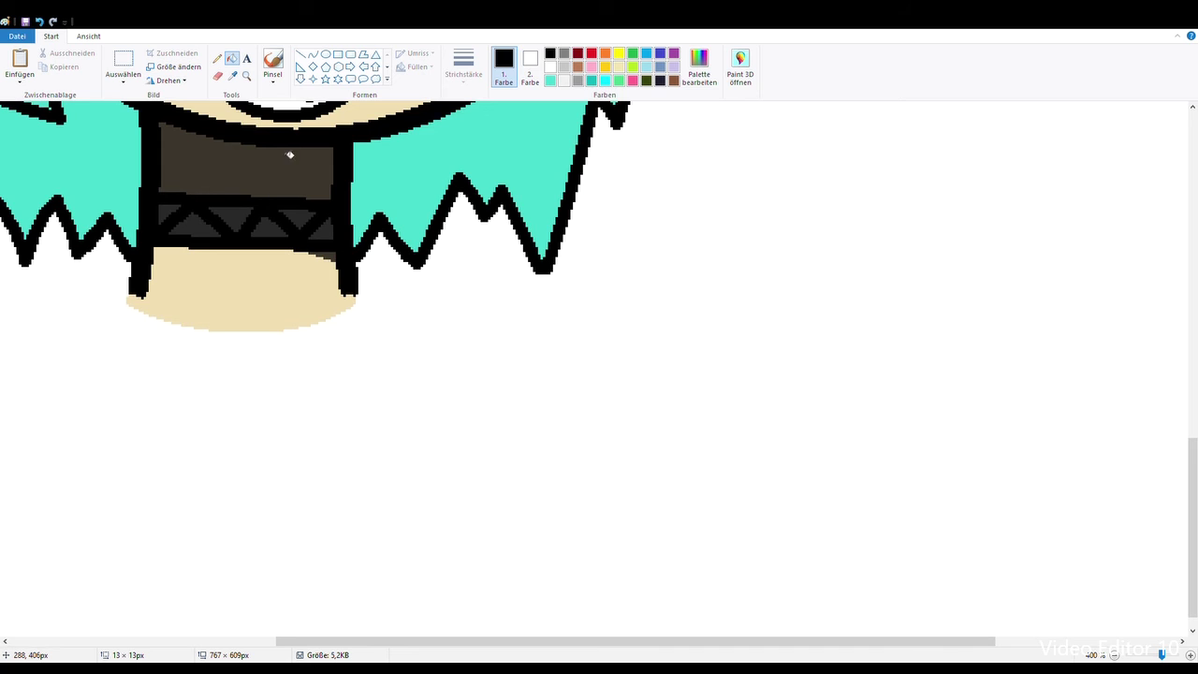
pyautogui.click(245, 77)
pyautogui.scroll(5, 366, 198)
pyautogui.rightClick(363, 194)
pyautogui.rightClick(353, 184)
pyautogui.rightClick(350, 183)
pyautogui.rightClick(337, 178)
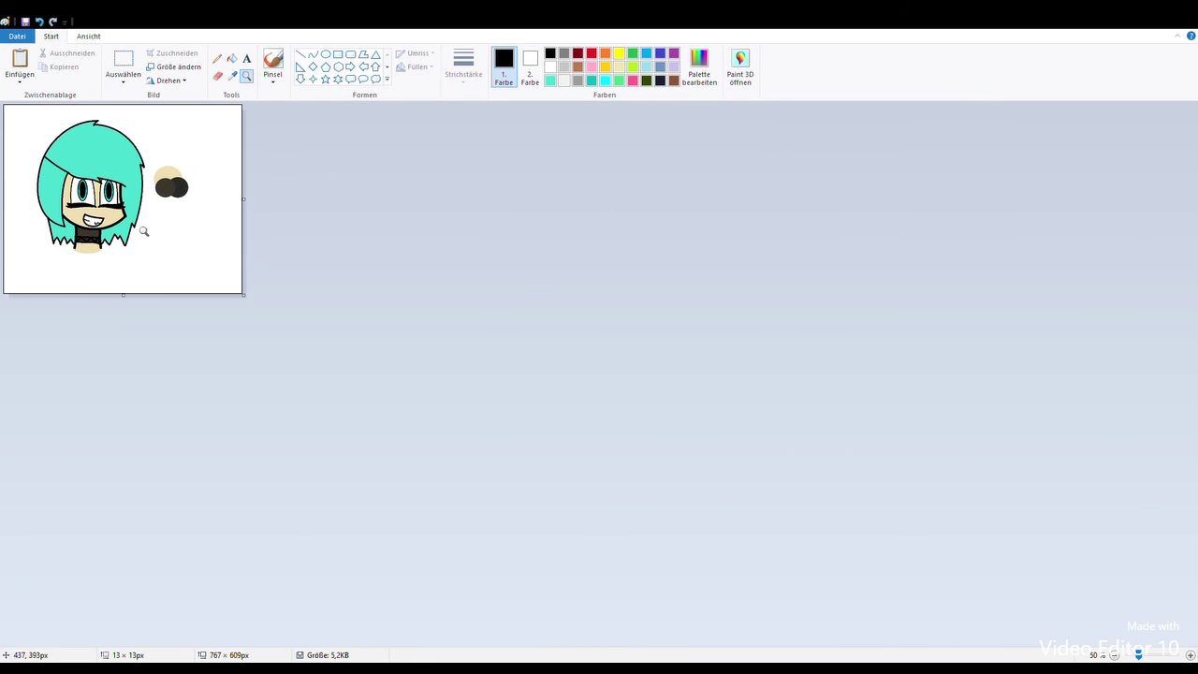
# Draw slightly curved orange shoulder lines sloping outward from both sides of the neck base with the Curve tool.
pyautogui.click(135, 264)
pyautogui.click(215, 292)
pyautogui.click(261, 444)
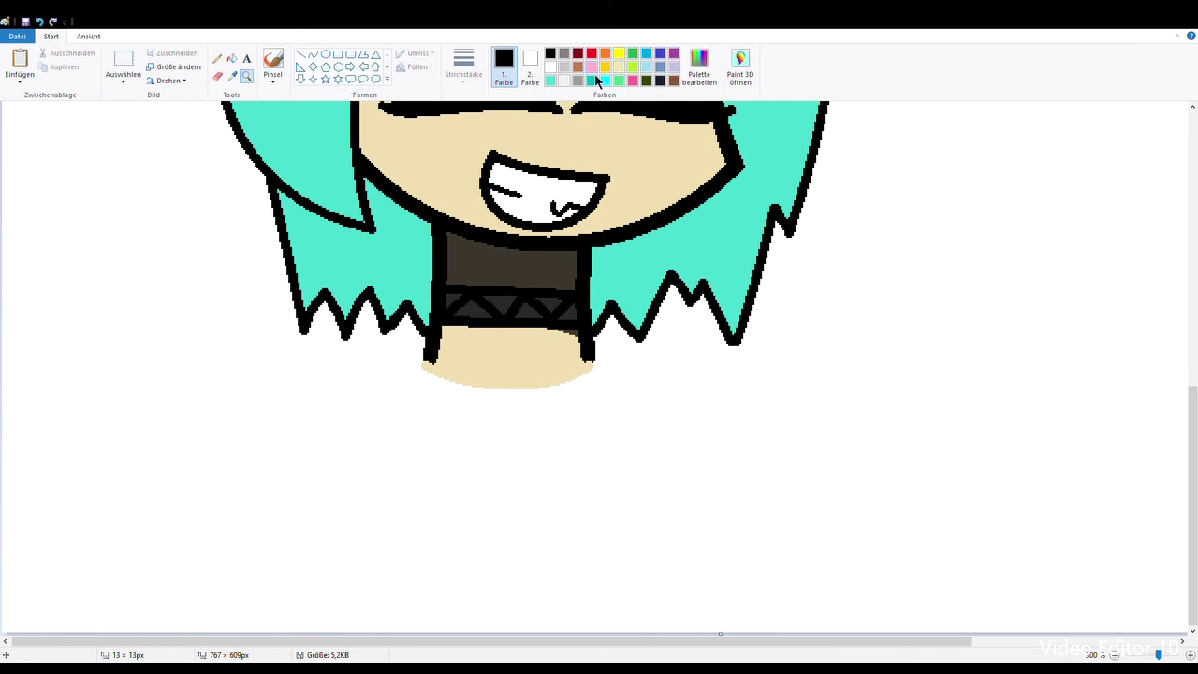
pyautogui.click(605, 54)
pyautogui.click(313, 53)
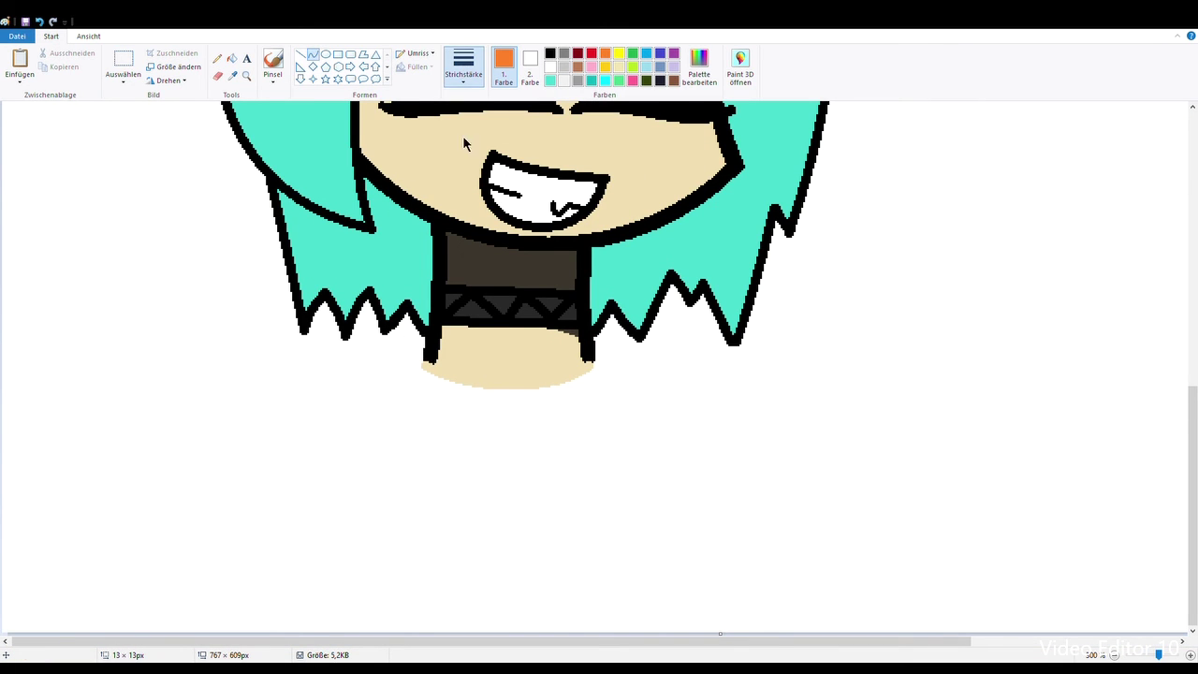
pyautogui.moveTo(431, 358)
pyautogui.mouseDown()
pyautogui.moveTo(358, 407)
pyautogui.moveTo(213, 422)
pyautogui.mouseUp()
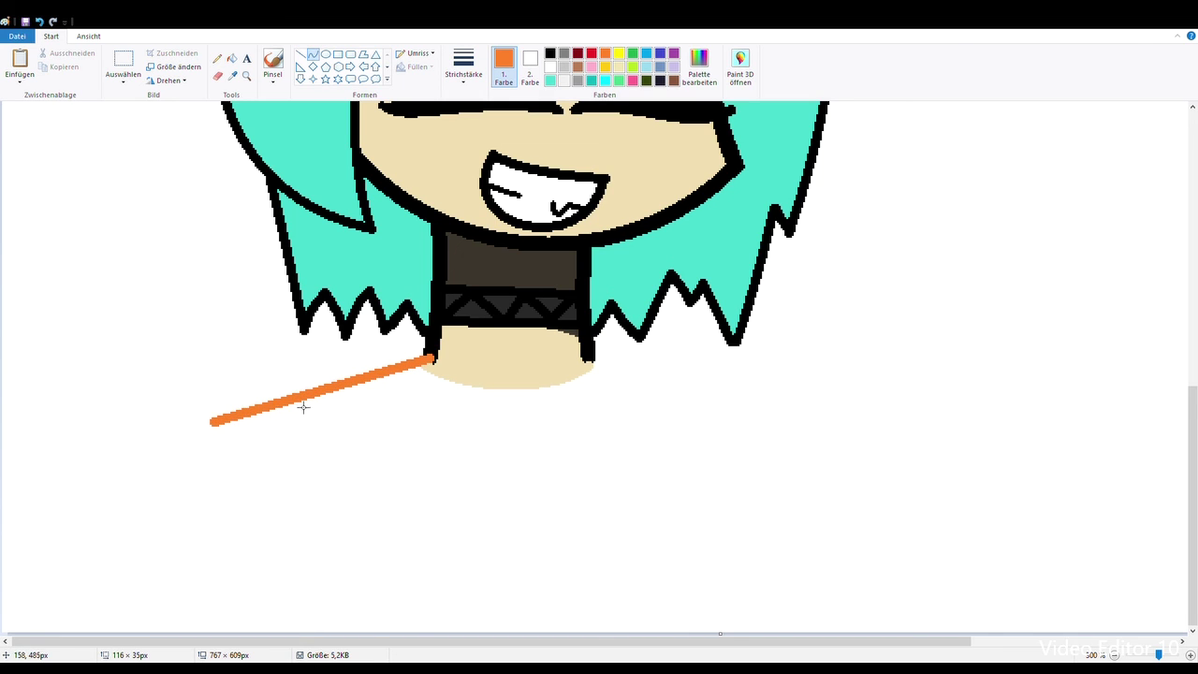
pyautogui.moveTo(213, 423); pyautogui.dragTo(250, 404)
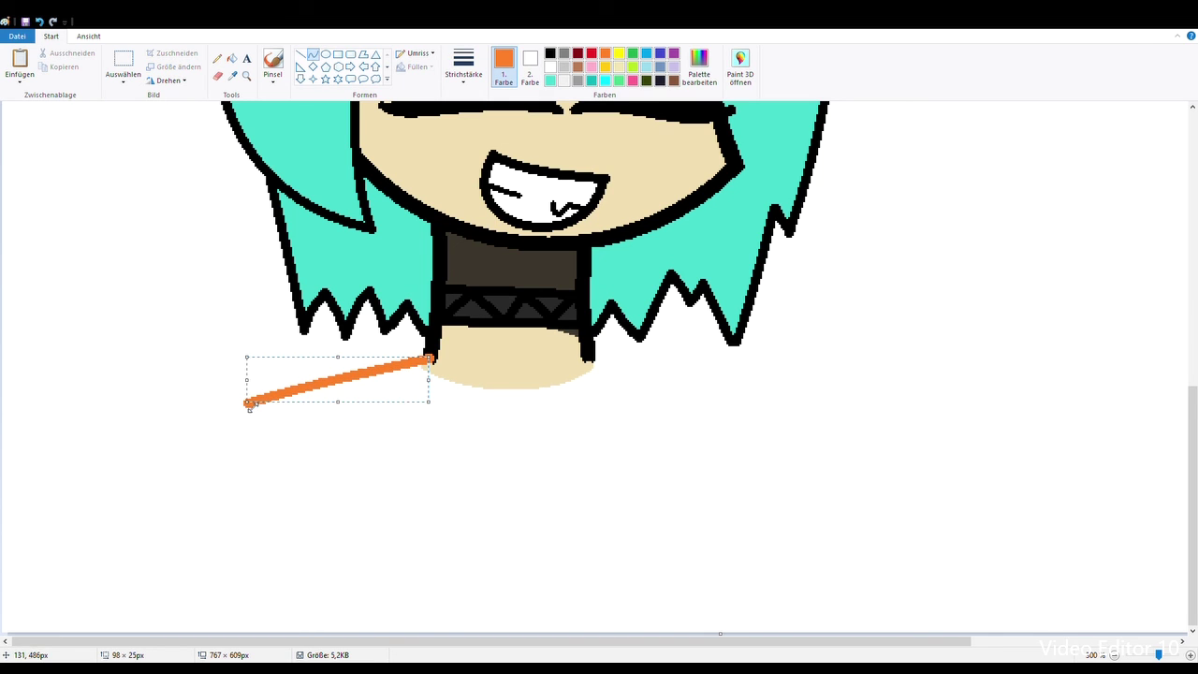
pyautogui.moveTo(585, 359)
pyautogui.mouseDown()
pyautogui.moveTo(780, 433)
pyautogui.moveTo(755, 411)
pyautogui.mouseUp()
pyautogui.click(690, 397)
pyautogui.click(918, 386)
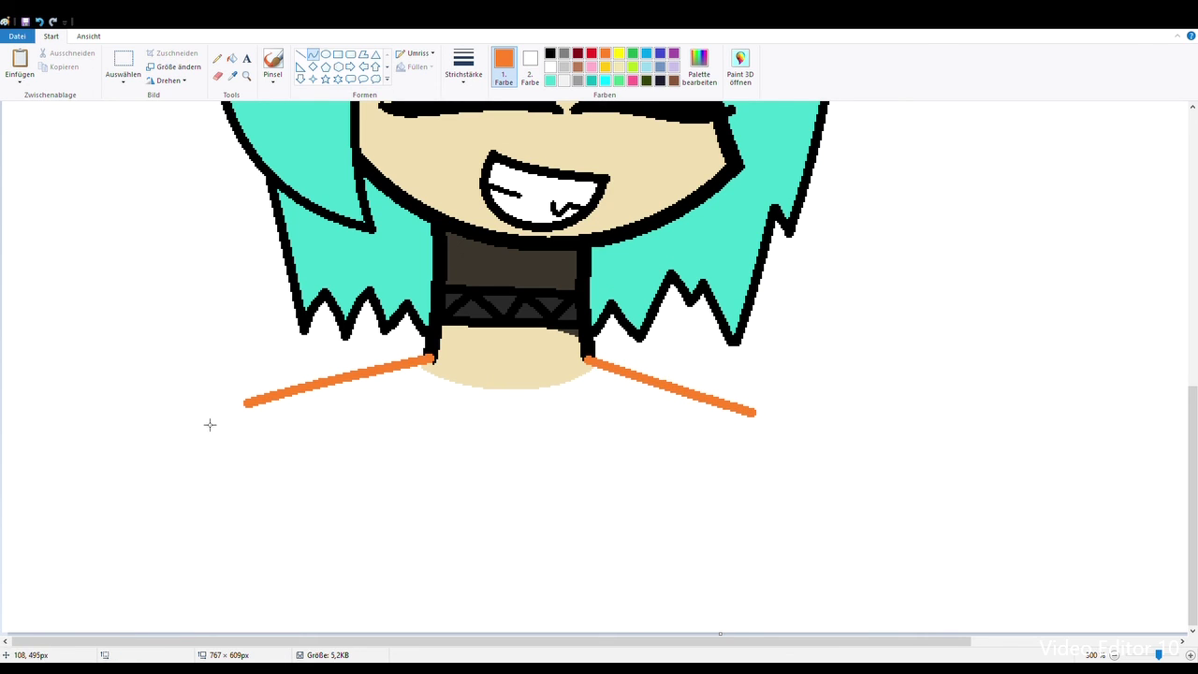
# Draw the curved outer arm lines from both shoulder ends down to the canvas's lower edge in orange.
pyautogui.moveTo(248, 403); pyautogui.dragTo(211, 645)
pyautogui.moveTo(241, 440); pyautogui.dragTo(208, 492)
pyautogui.click(217, 554)
pyautogui.moveTo(754, 412)
pyautogui.mouseDown()
pyautogui.moveTo(778, 546)
pyautogui.moveTo(767, 642)
pyautogui.mouseUp()
pyautogui.moveTo(774, 535); pyautogui.dragTo(762, 497)
pyautogui.click(765, 567)
pyautogui.click(844, 453)
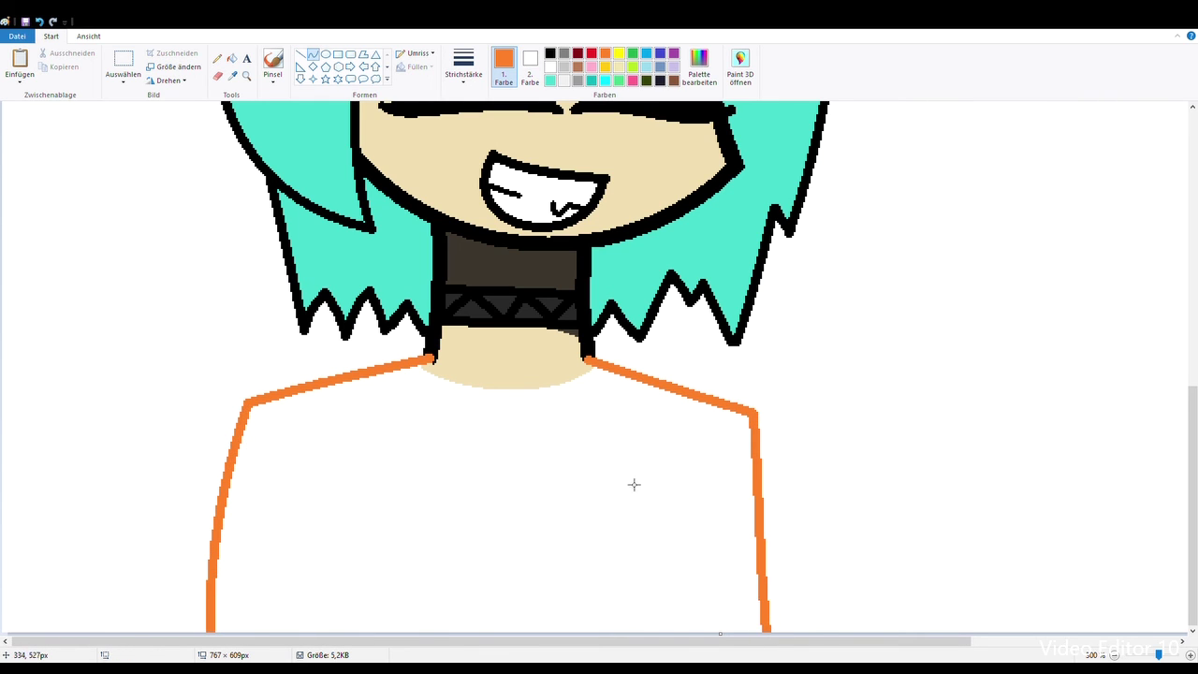
# Draw curved orange inner arm lines on both sides of the torso, running down to the canvas's lower edge.
pyautogui.moveTo(628, 475); pyautogui.dragTo(626, 631)
pyautogui.moveTo(640, 530); pyautogui.dragTo(657, 513)
pyautogui.moveTo(659, 562); pyautogui.dragTo(690, 659)
pyautogui.click(442, 512)
pyautogui.moveTo(366, 465)
pyautogui.mouseDown()
pyautogui.moveTo(365, 625)
pyautogui.moveTo(339, 668)
pyautogui.mouseUp()
pyautogui.moveTo(360, 493); pyautogui.dragTo(347, 510)
pyautogui.moveTo(349, 577); pyautogui.dragTo(348, 596)
# Connect the tops of the inner arm lines across the chest and extend the line outward across both upper arms.
pyautogui.moveTo(367, 464)
pyautogui.mouseDown()
pyautogui.moveTo(631, 474)
pyautogui.moveTo(539, 484)
pyautogui.moveTo(524, 472)
pyautogui.mouseUp()
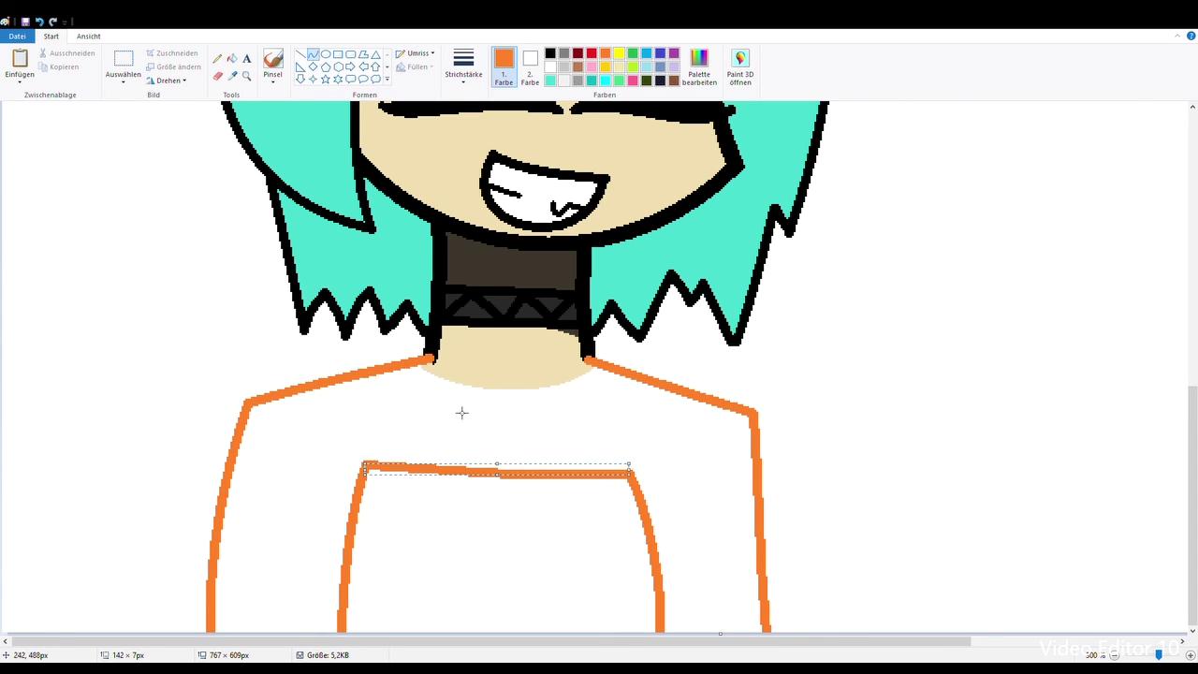
pyautogui.moveTo(367, 464); pyautogui.dragTo(231, 510)
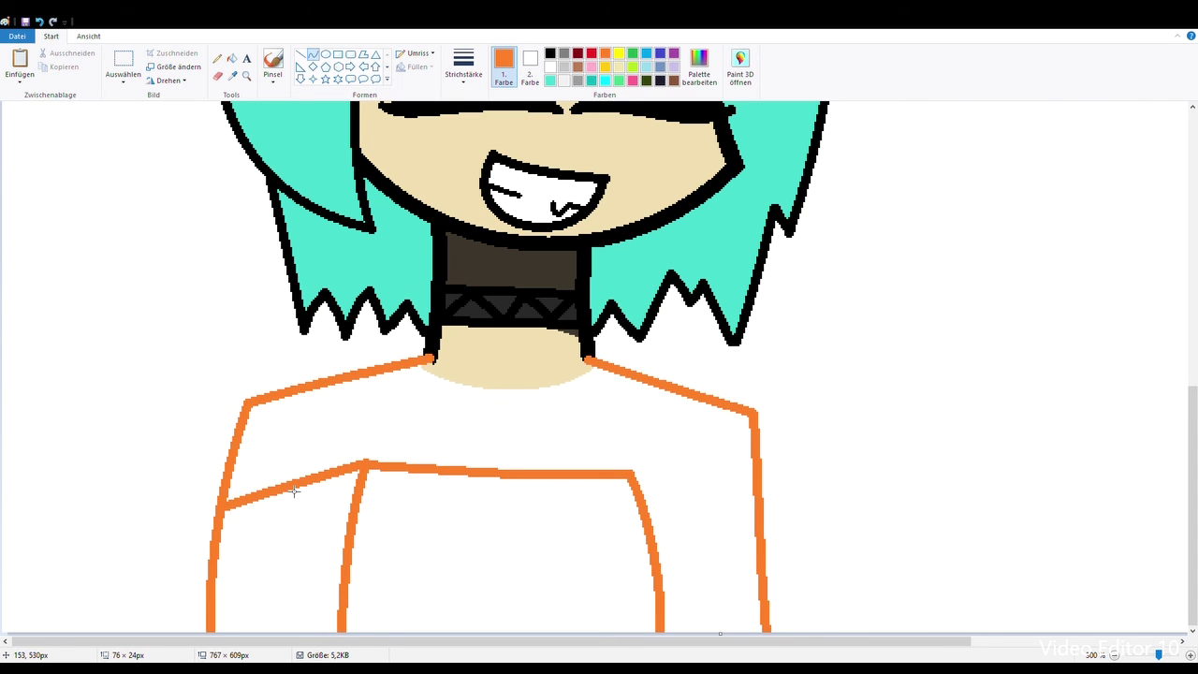
pyautogui.click(632, 474)
pyautogui.moveTo(632, 475); pyautogui.dragTo(753, 508)
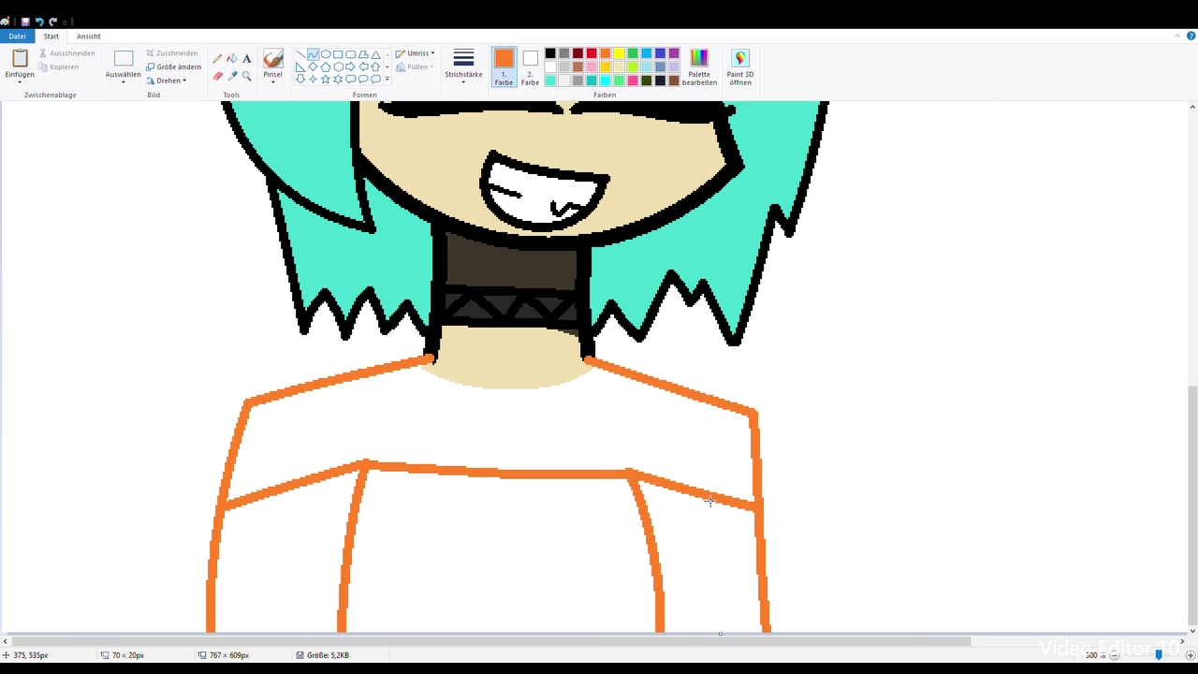
pyautogui.click(711, 501)
pyautogui.click(779, 585)
# Draw an orange arch at the bottom of the right arm and two pointed spikes at the bottom of the left arm.
pyautogui.moveTo(709, 631)
pyautogui.mouseDown()
pyautogui.moveTo(736, 631)
pyautogui.moveTo(718, 608)
pyautogui.moveTo(732, 593)
pyautogui.mouseUp()
pyautogui.click(655, 585)
pyautogui.moveTo(247, 593); pyautogui.dragTo(231, 633)
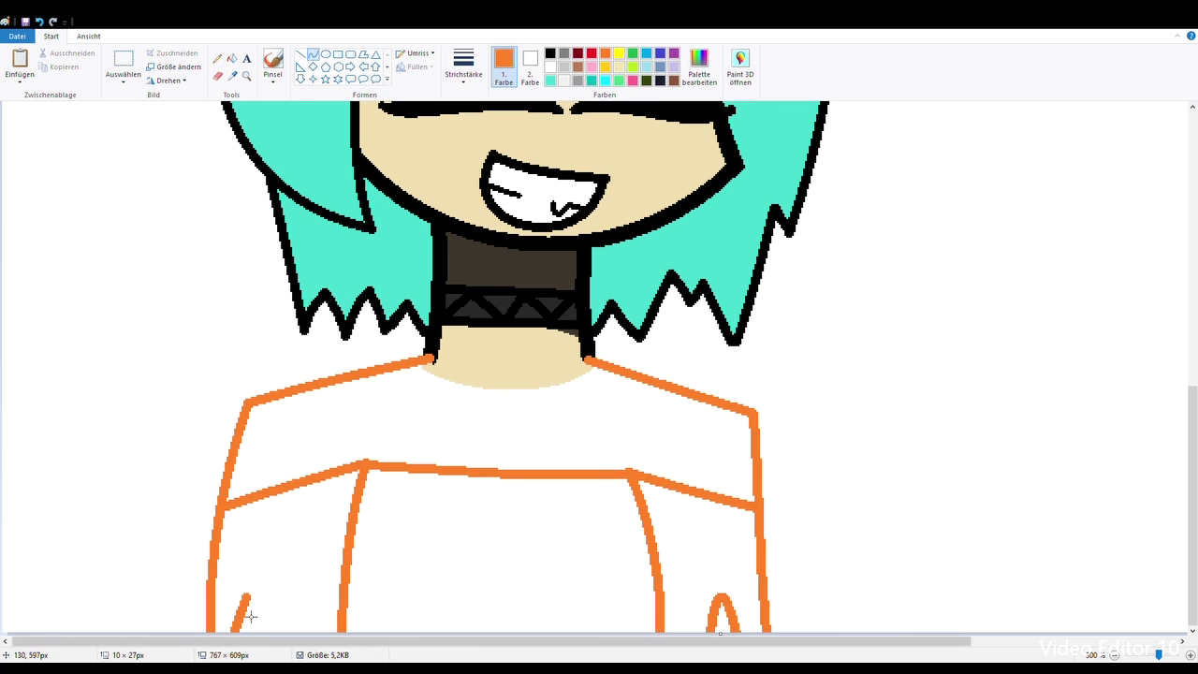
pyautogui.moveTo(291, 584)
pyautogui.mouseDown()
pyautogui.moveTo(277, 623)
pyautogui.moveTo(305, 621)
pyautogui.mouseUp()
pyautogui.hotkey('ctrl', 'z')
pyautogui.moveTo(246, 593); pyautogui.dragTo(261, 655)
pyautogui.click(311, 619)
pyautogui.moveTo(312, 604)
pyautogui.mouseDown()
pyautogui.moveTo(300, 633)
pyautogui.moveTo(319, 583)
pyautogui.moveTo(346, 632)
pyautogui.mouseUp()
pyautogui.click(342, 604)
pyautogui.click(317, 588)
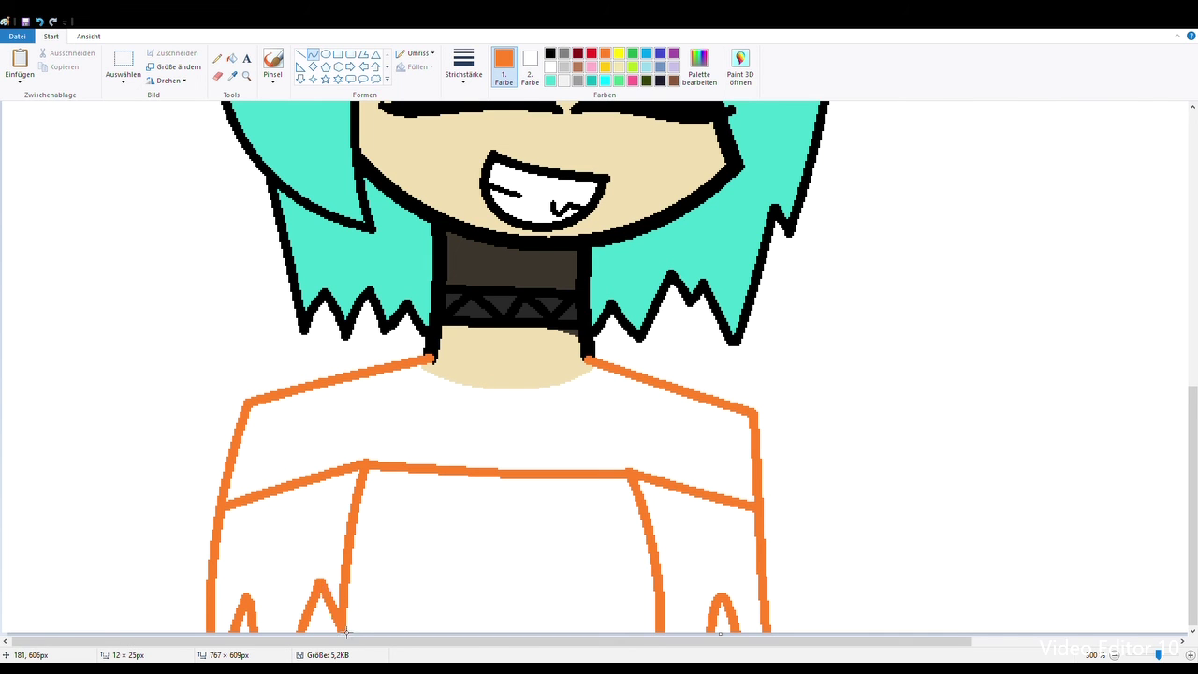
# Fill the white chest and shoulder area with the skin colour sampled from the neck.
pyautogui.click(247, 76)
pyautogui.rightClick(342, 142)
pyautogui.rightClick(444, 200)
pyautogui.click(231, 323)
pyautogui.click(245, 367)
pyautogui.click(337, 462)
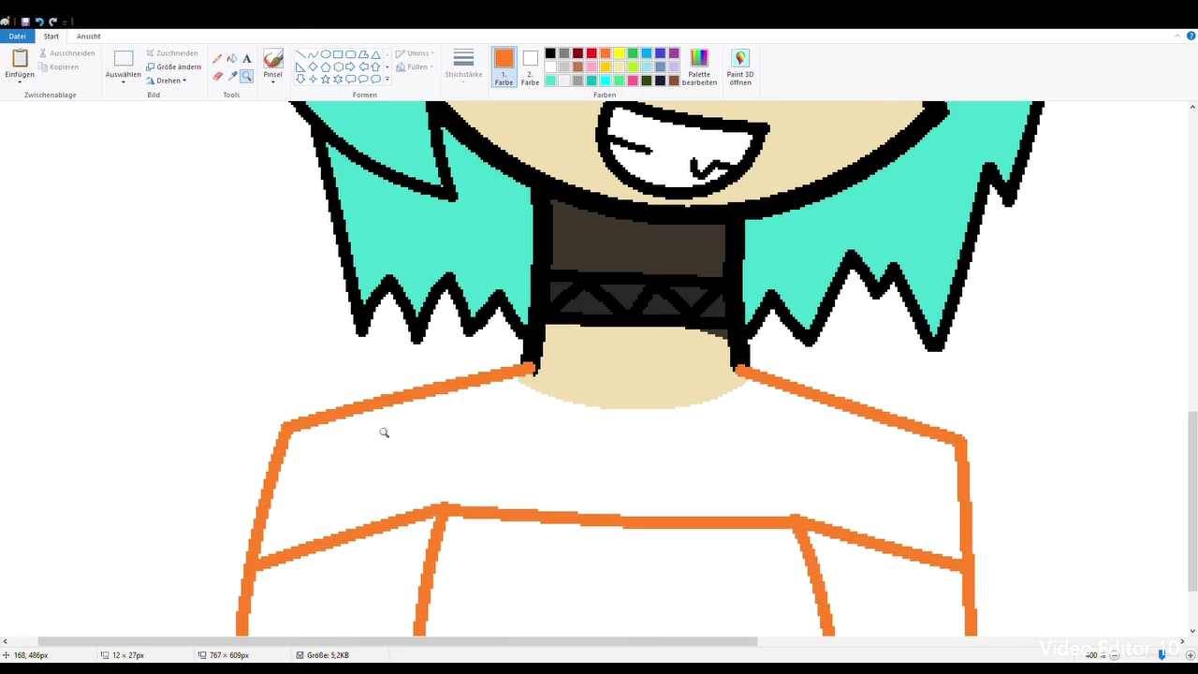
pyautogui.click(232, 75)
pyautogui.click(646, 377)
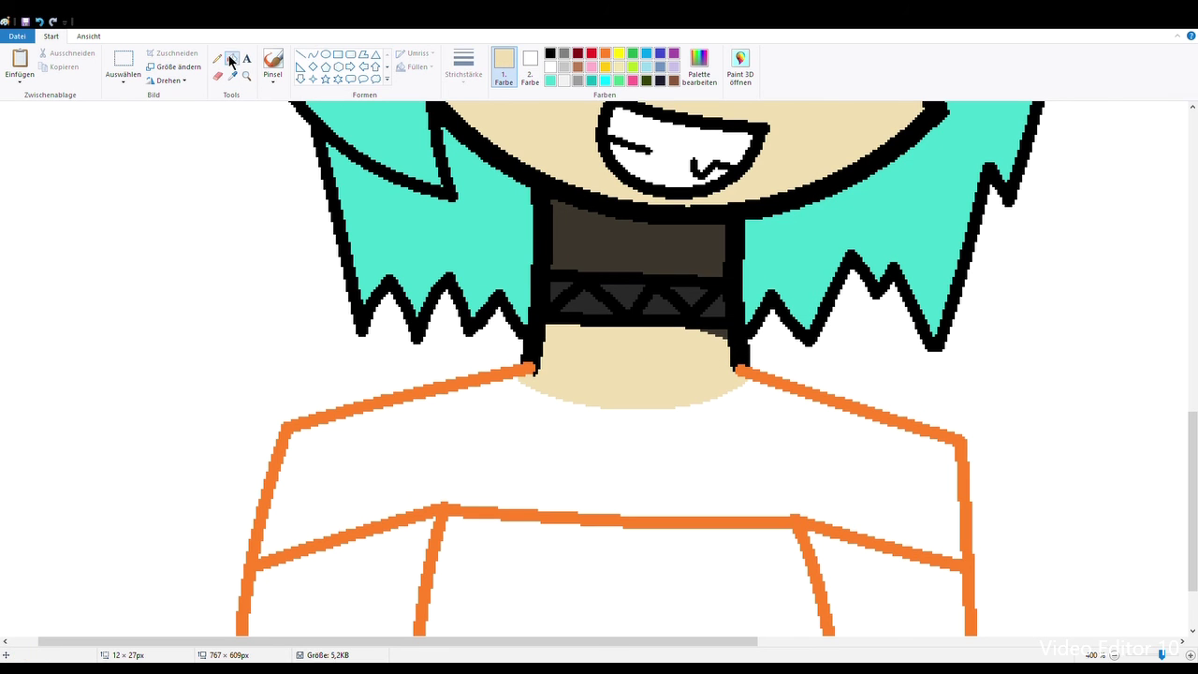
pyautogui.click(231, 61)
pyautogui.click(552, 412)
# Fill the spikes and the arch at the bottom of both sleeves with the same skin colour.
pyautogui.scroll(-2, 562, 375)
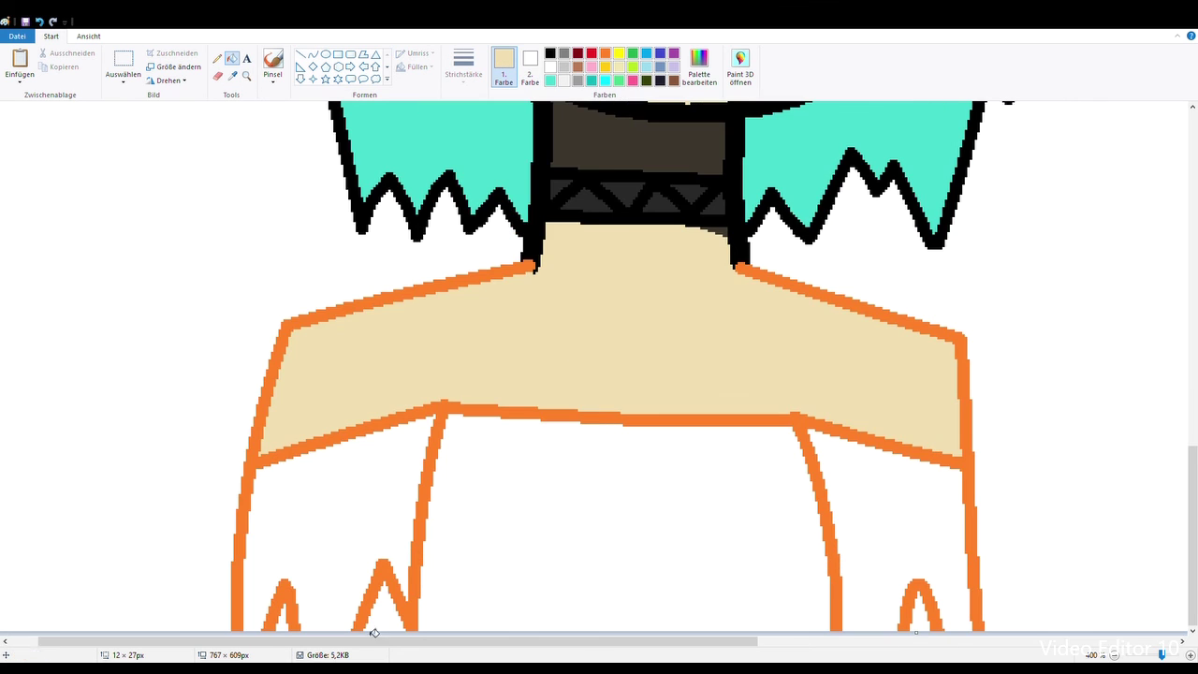
pyautogui.click(370, 621)
pyautogui.click(287, 625)
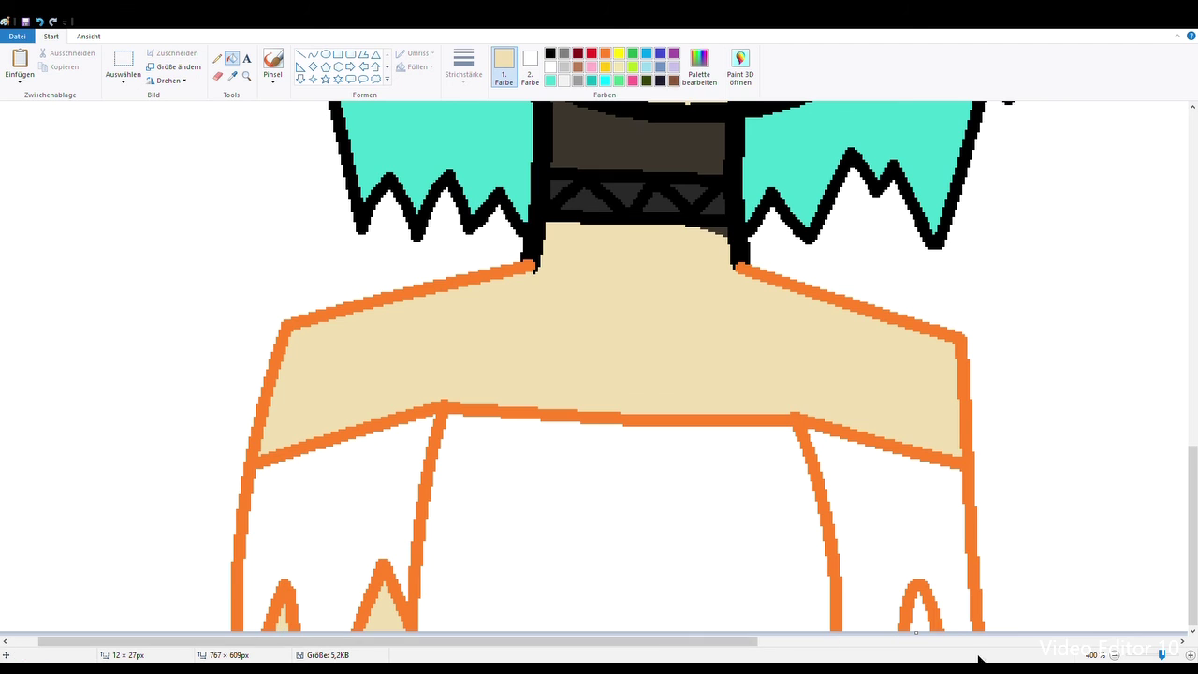
pyautogui.click(918, 624)
# Fill the torso and both sleeves with the dark grey sampled from the choker.
pyautogui.click(587, 175)
pyautogui.click(587, 472)
pyautogui.click(409, 474)
pyautogui.click(940, 484)
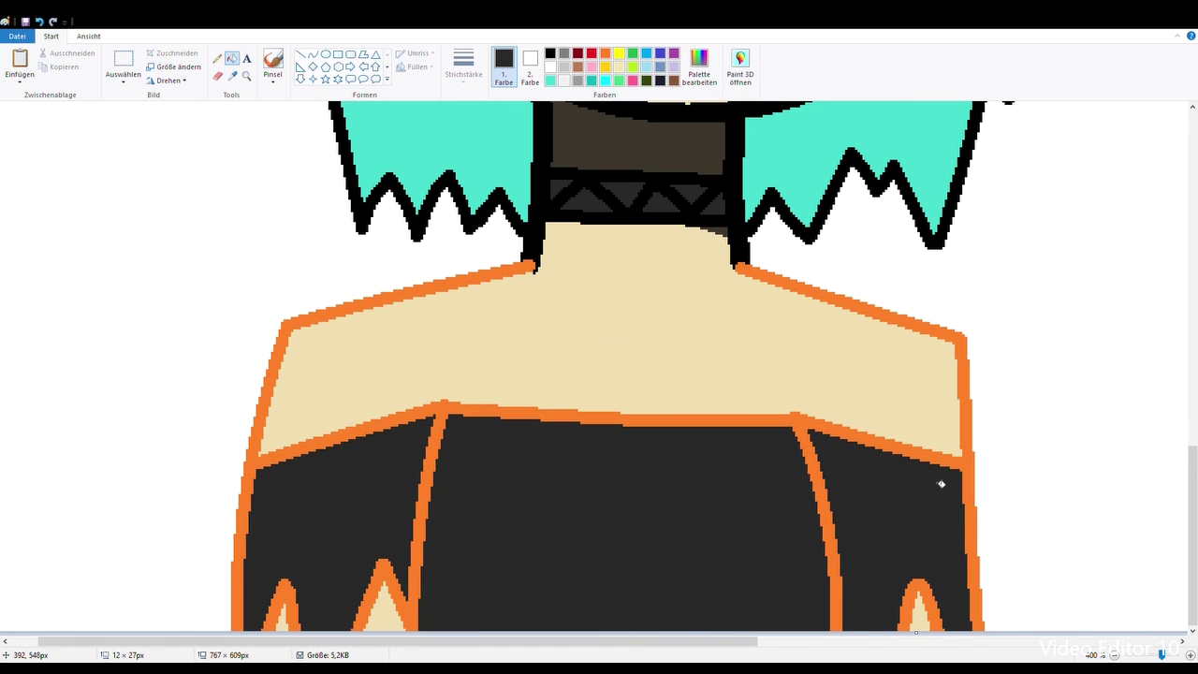
# Recolour all orange outlines of the upper body black, including the small openings at the bottom of both sleeves.
pyautogui.click(551, 53)
pyautogui.click(546, 269)
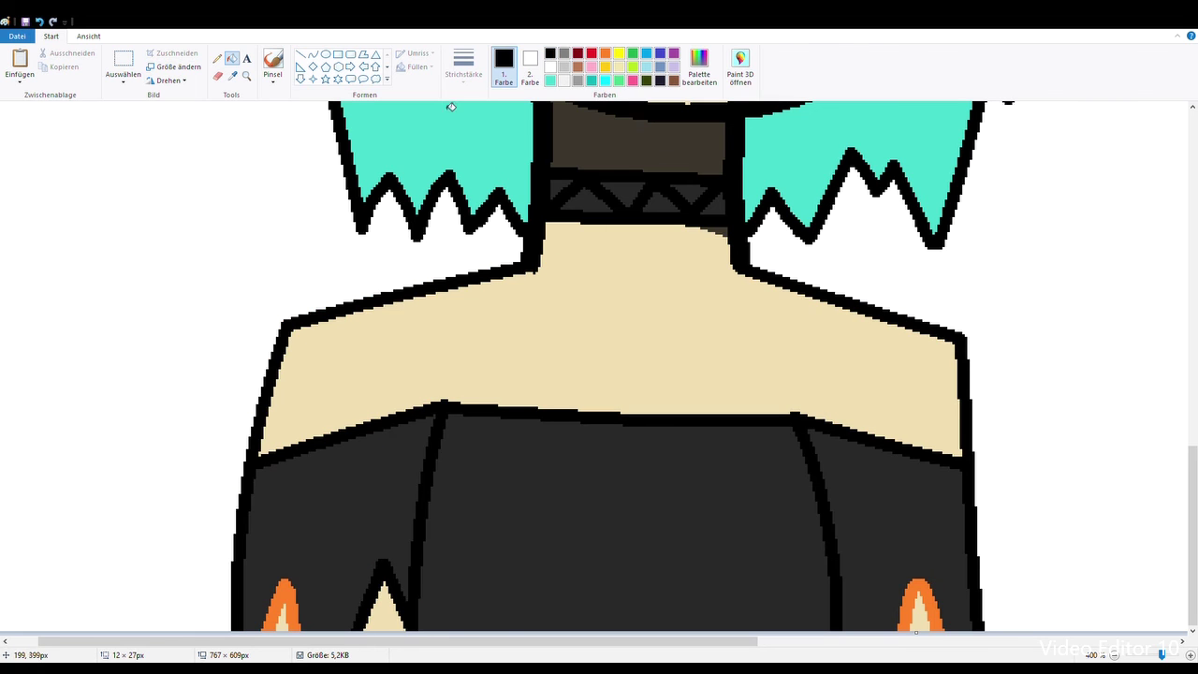
pyautogui.click(246, 76)
pyautogui.rightClick(624, 196)
pyautogui.rightClick(625, 197)
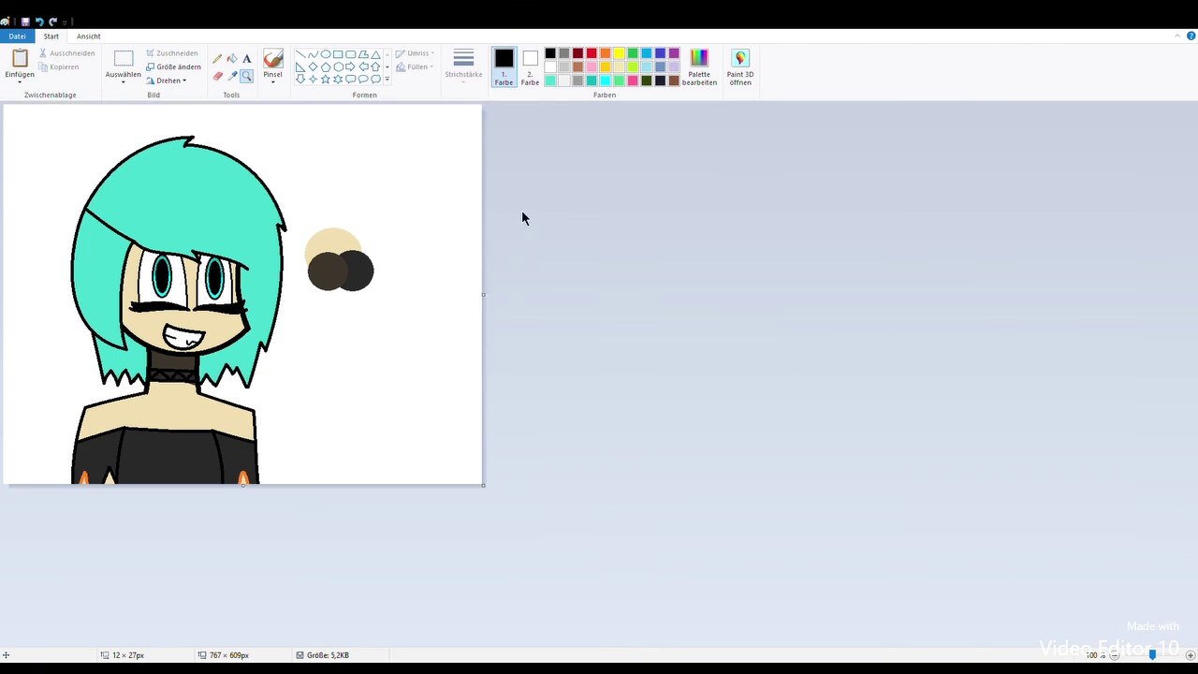
pyautogui.click(235, 407)
pyautogui.click(236, 408)
pyautogui.click(233, 58)
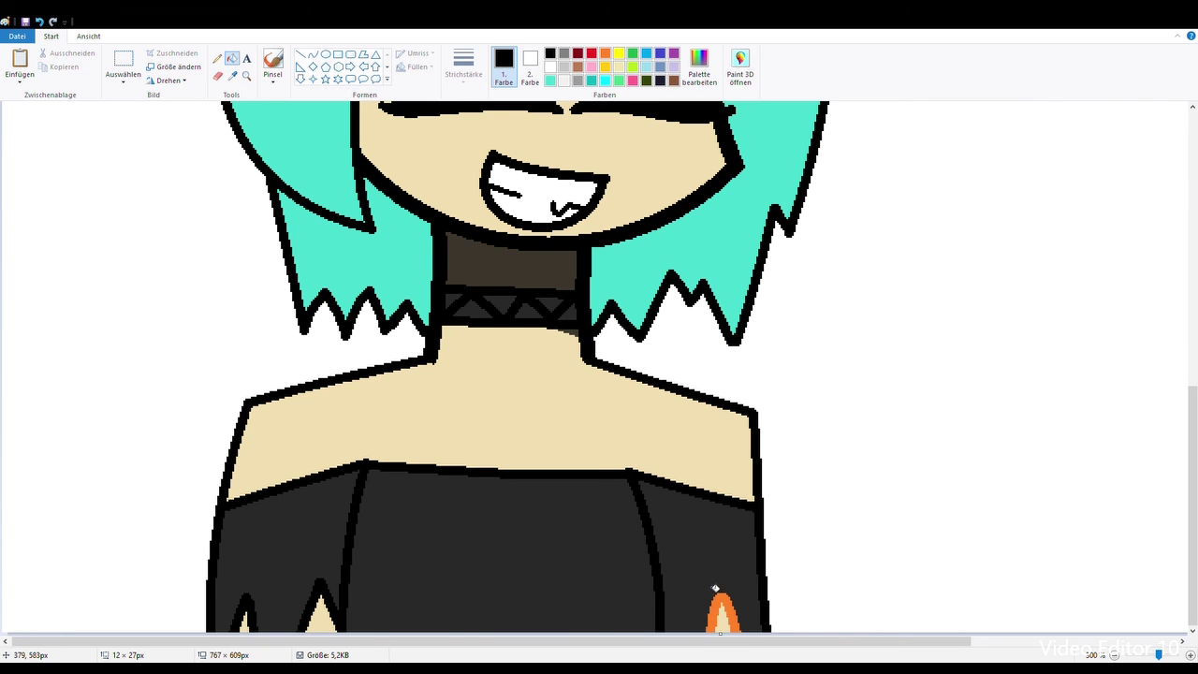
pyautogui.click(718, 601)
# Remove the three colour sample circles beside the character by filling them with white.
pyautogui.click(246, 76)
pyautogui.rightClick(497, 249)
pyautogui.rightClick(497, 249)
pyautogui.click(233, 58)
pyautogui.rightClick(333, 238)
pyautogui.rightClick(326, 274)
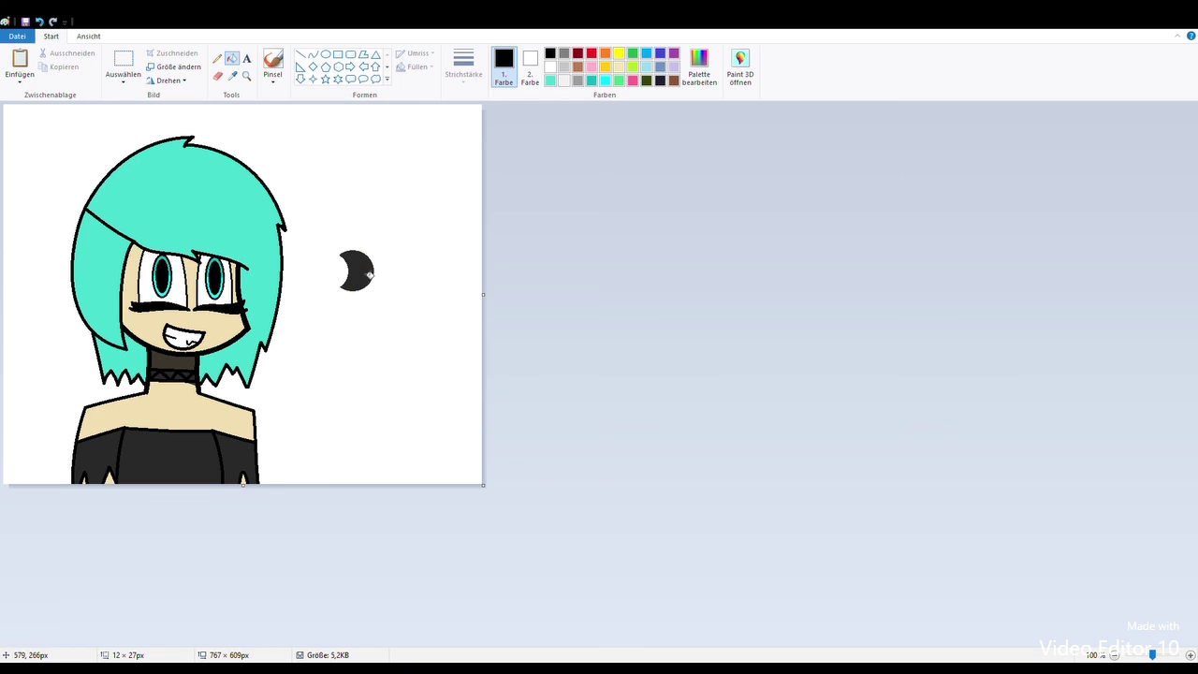
pyautogui.rightClick(361, 272)
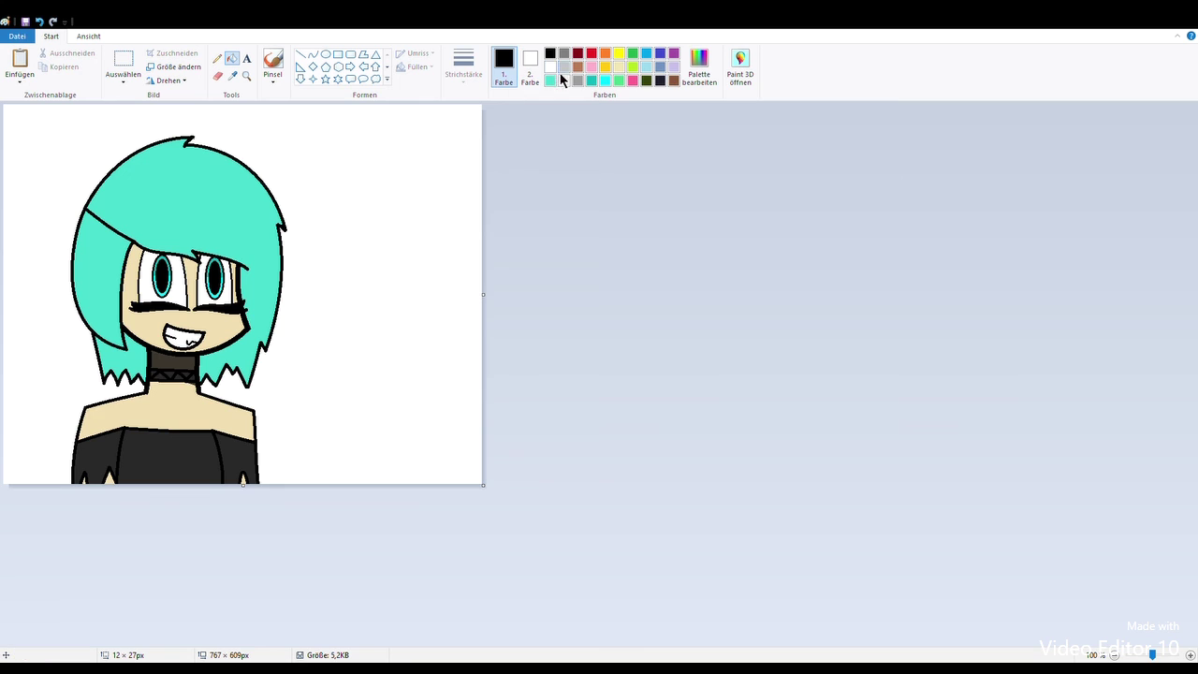
# Fill the background with the clothing's dark grey and widen the canvas to 815 px, filling the added strip alike.
pyautogui.click(233, 76)
pyautogui.click(192, 459)
pyautogui.click(324, 341)
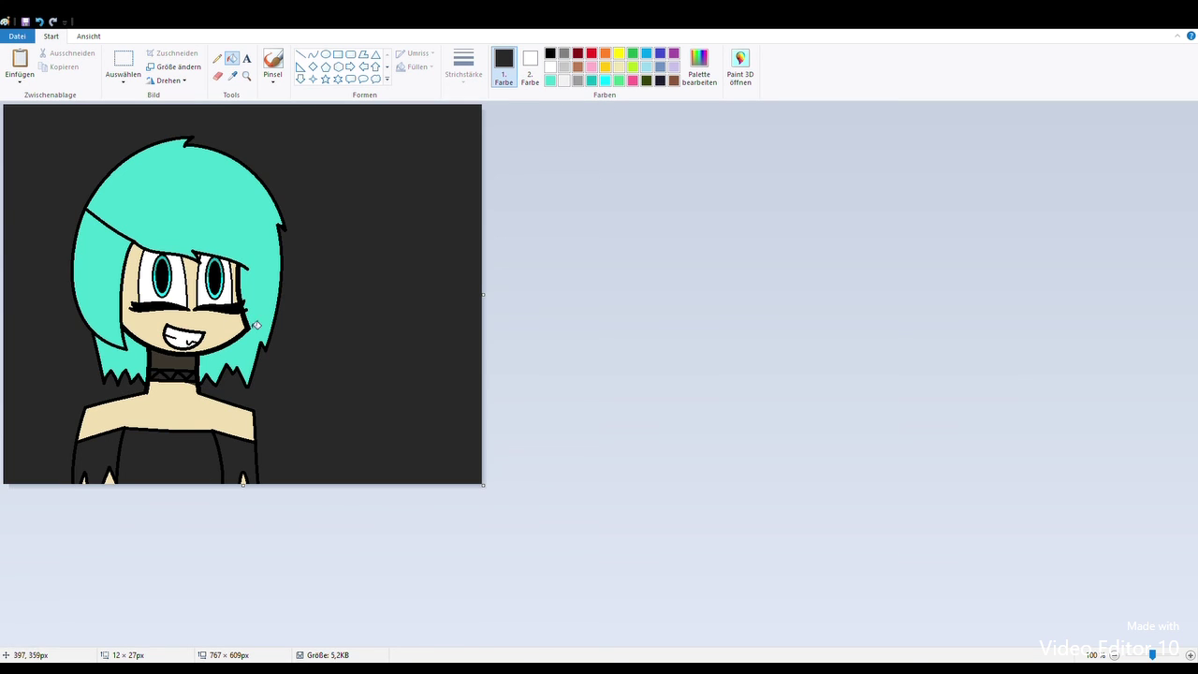
pyautogui.moveTo(506, 292); pyautogui.dragTo(533, 298)
pyautogui.click(508, 175)
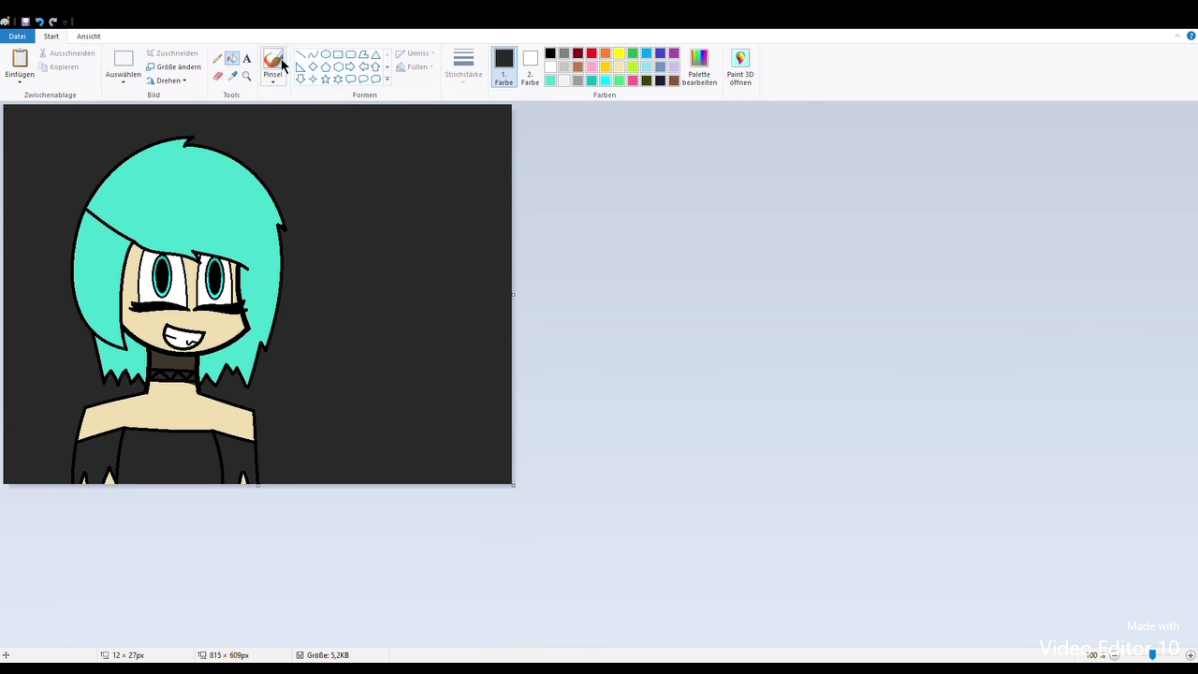
# Add a text box in the empty area beside the character and enter "Thx" in white as the first line.
pyautogui.click(247, 58)
pyautogui.moveTo(314, 129); pyautogui.dragTo(442, 302)
pyautogui.write('S')
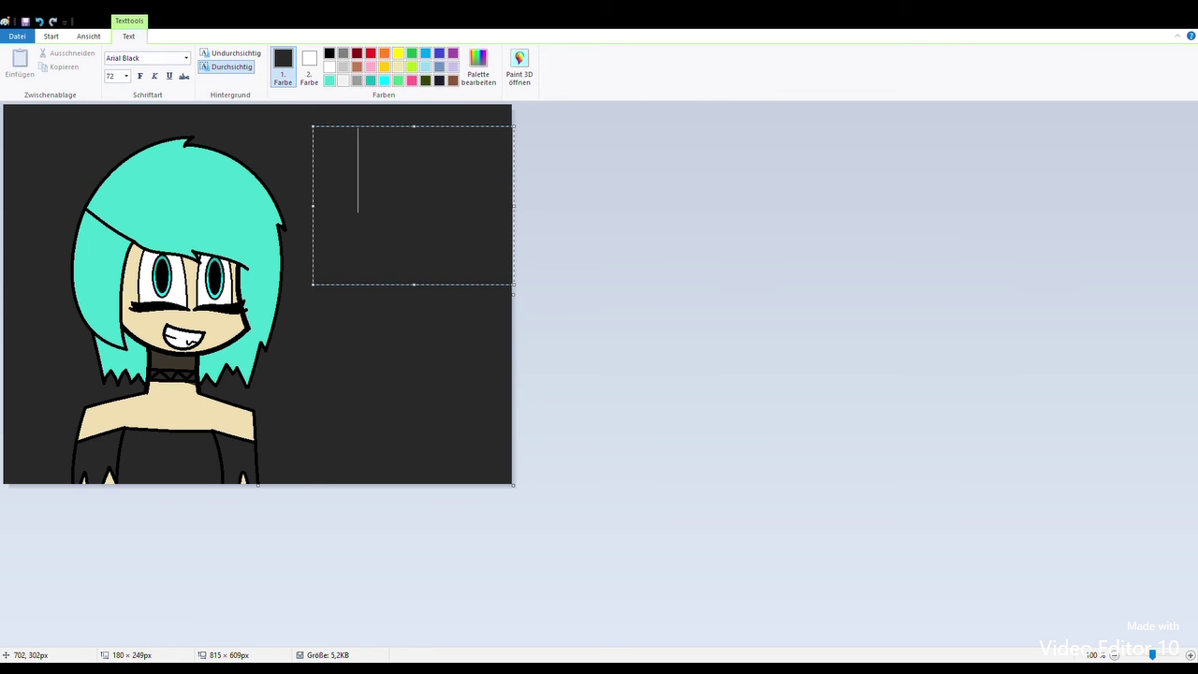
pyautogui.press('BackSpace')
pyautogui.click(330, 66)
pyautogui.write('Thy')
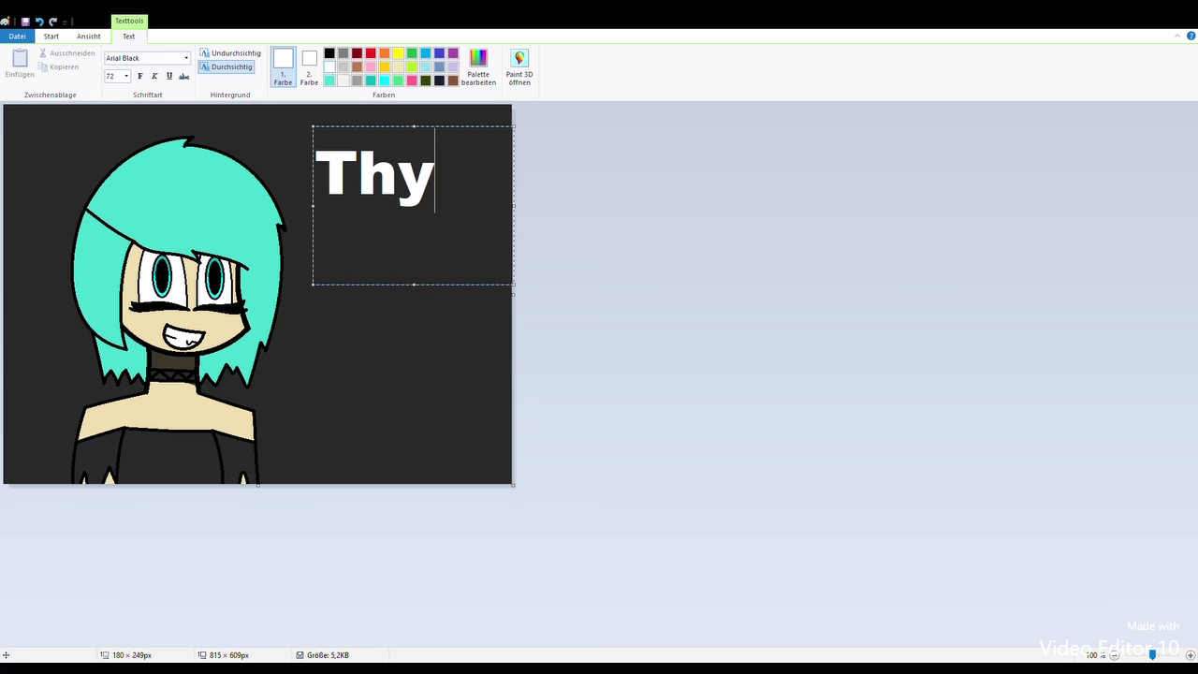
pyautogui.press('BackSpace')
pyautogui.write('x')
pyautogui.press('Return')
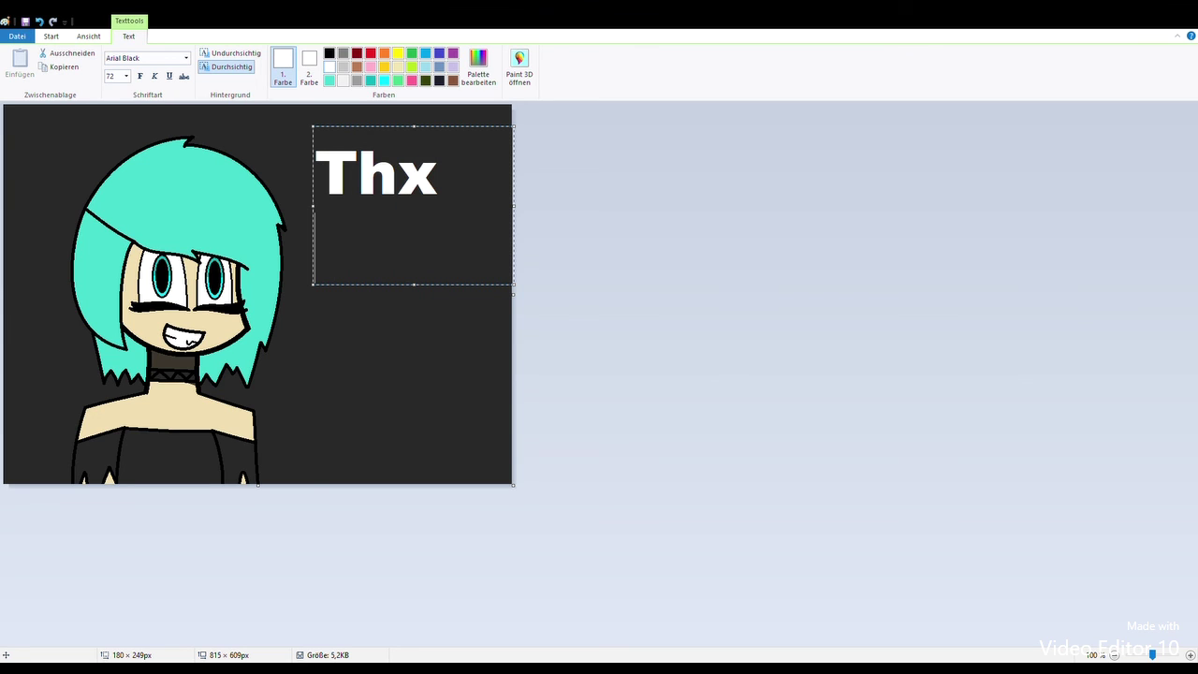
# Complete the caption with "For", "20" and "Subs!" on separate lines, and save the picture.
pyautogui.write('F')
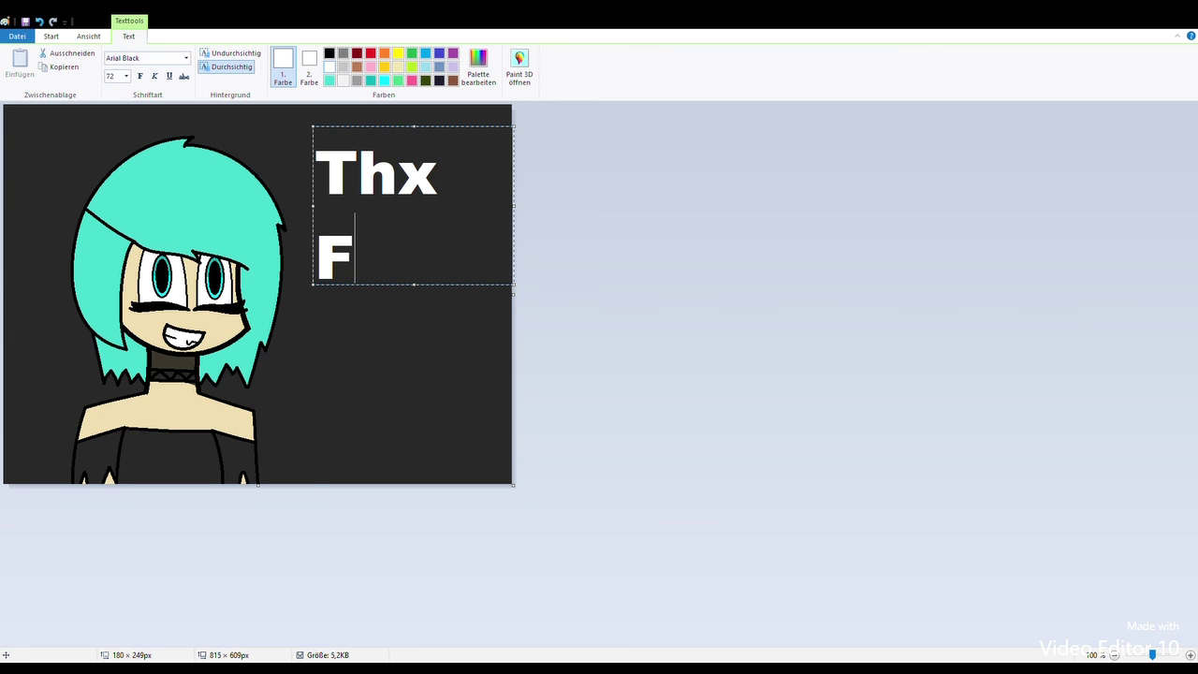
pyautogui.write('or')
pyautogui.press('Return')
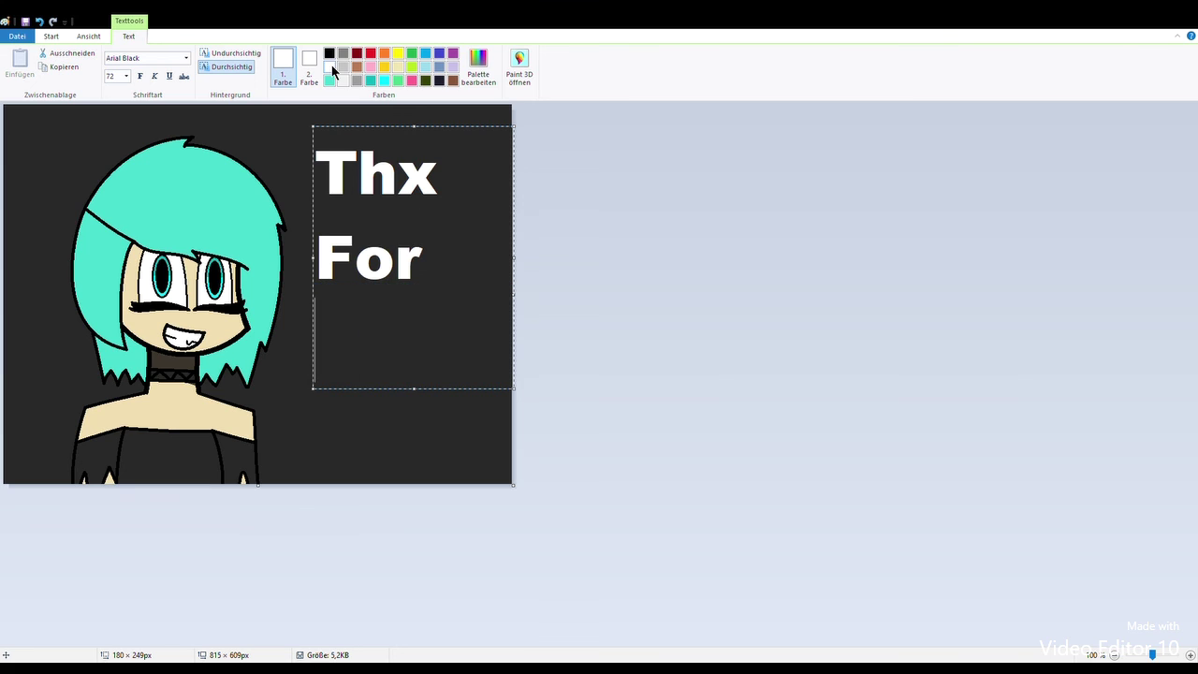
pyautogui.write('20')
pyautogui.press('Return')
pyautogui.write('Subs!')
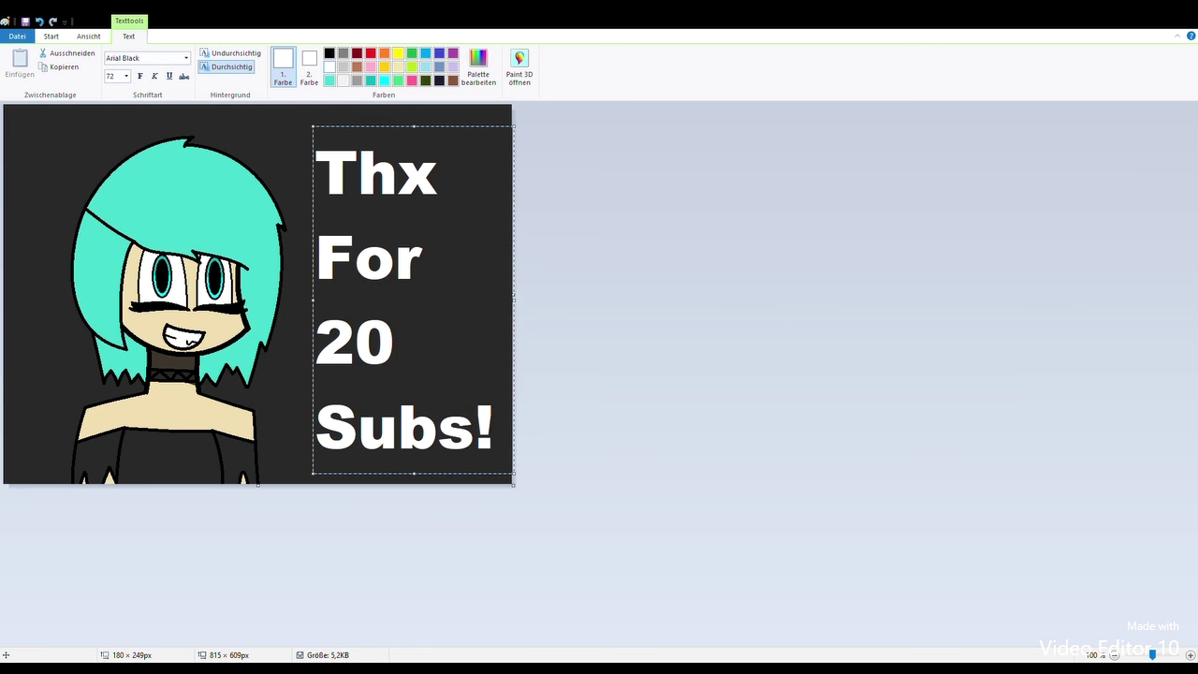
pyautogui.click(287, 152)
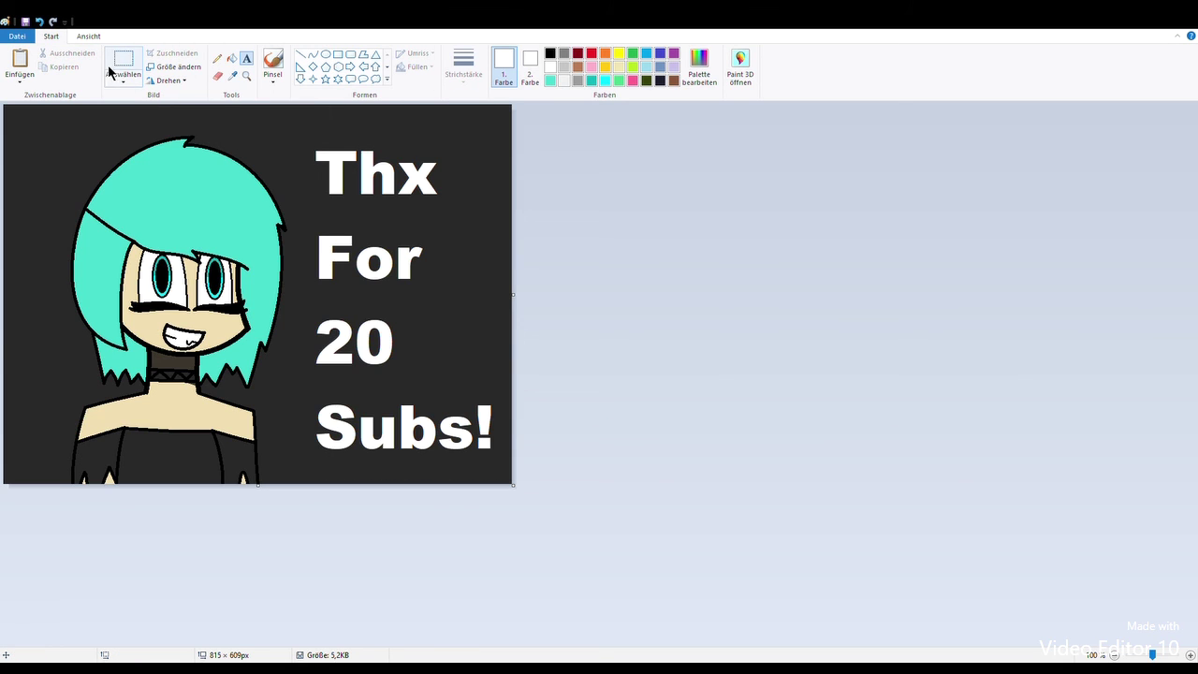
pyautogui.click(26, 21)
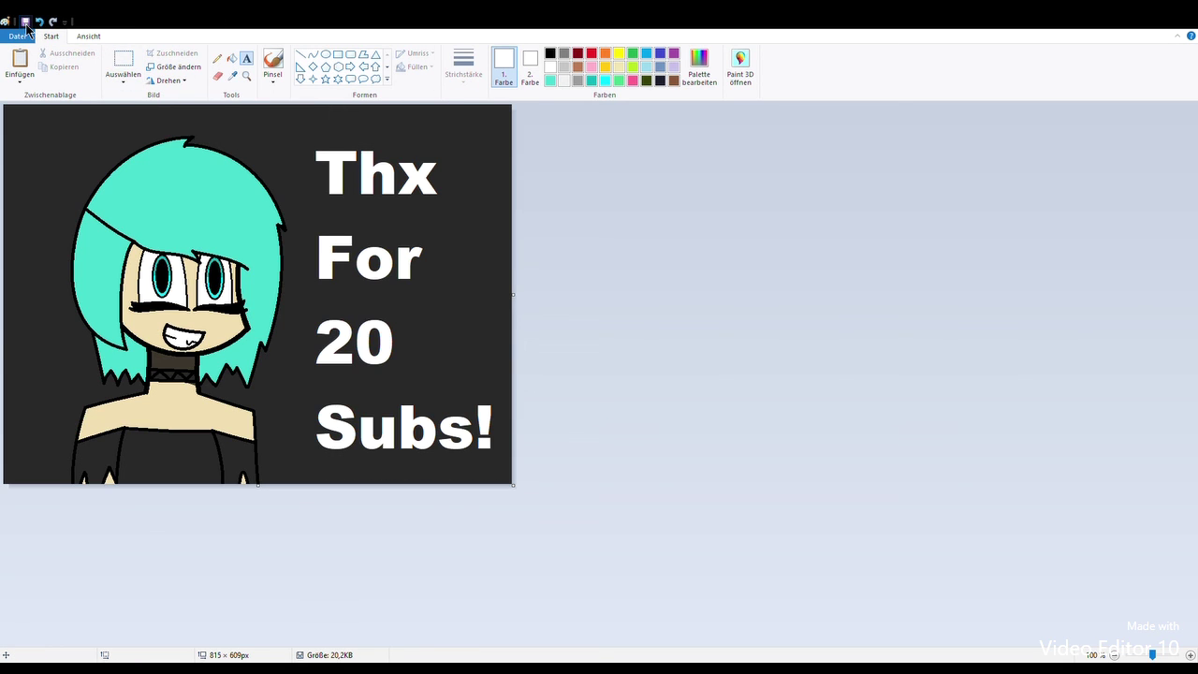